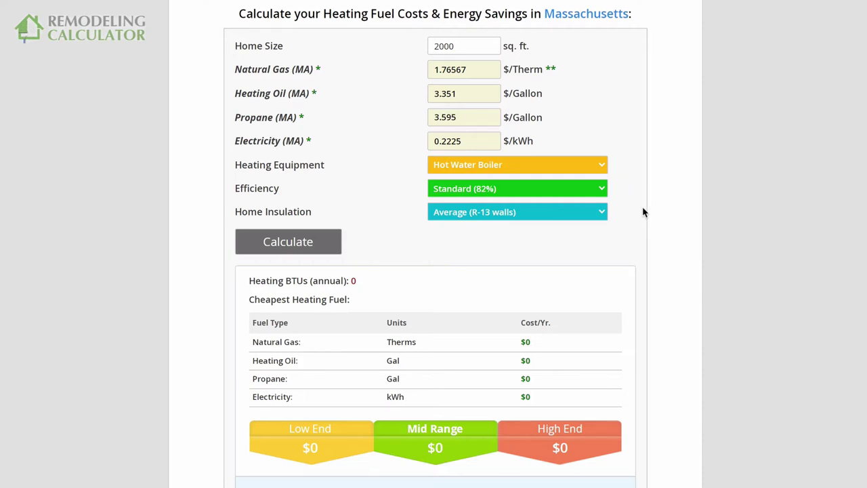
Examine the Massachusetts heating fuel calculator's home size, fuel price and equipment fields, along with its results section.
{"action": "scroll", "coordinate": [641, 234], "scroll_direction": "down", "scroll_amount": 1}
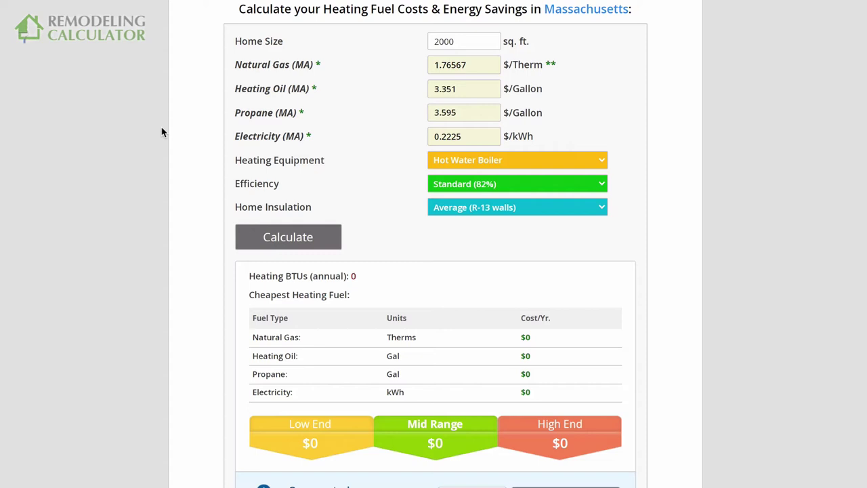
{"action": "scroll", "coordinate": [620, 184], "scroll_direction": "up", "scroll_amount": 1}
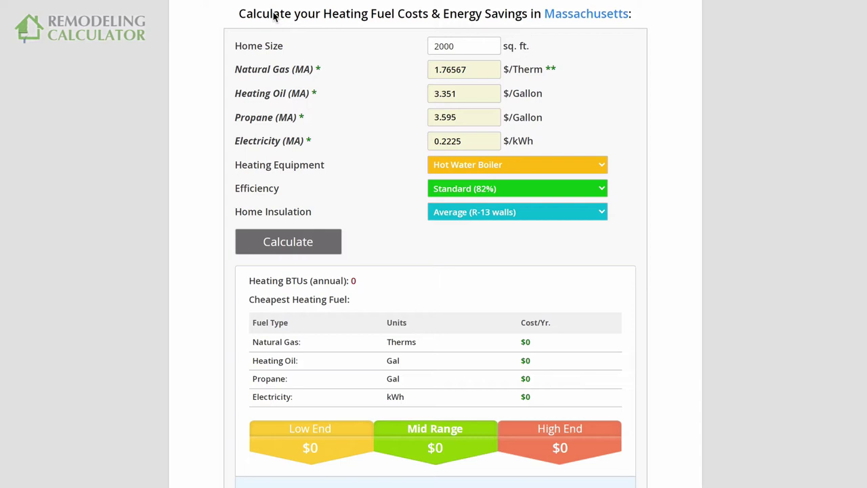
{"action": "scroll", "coordinate": [325, 79], "scroll_direction": "up", "scroll_amount": 2}
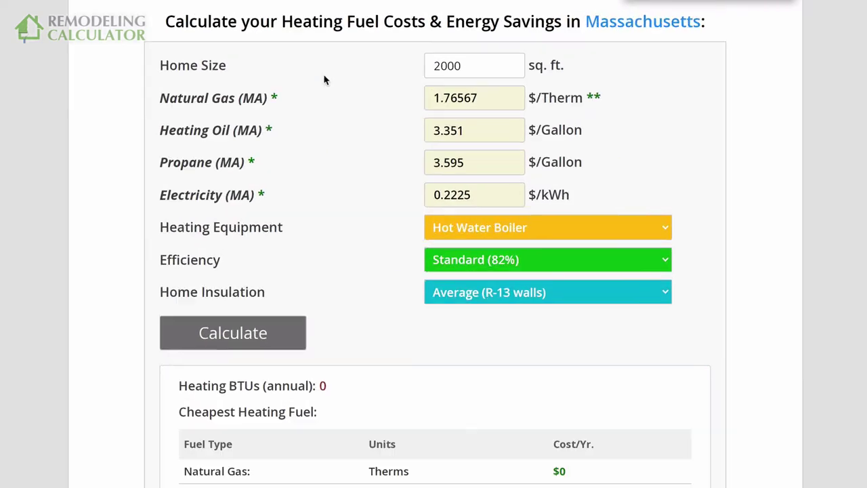
{"action": "scroll", "coordinate": [325, 80], "scroll_direction": "up", "scroll_amount": 1}
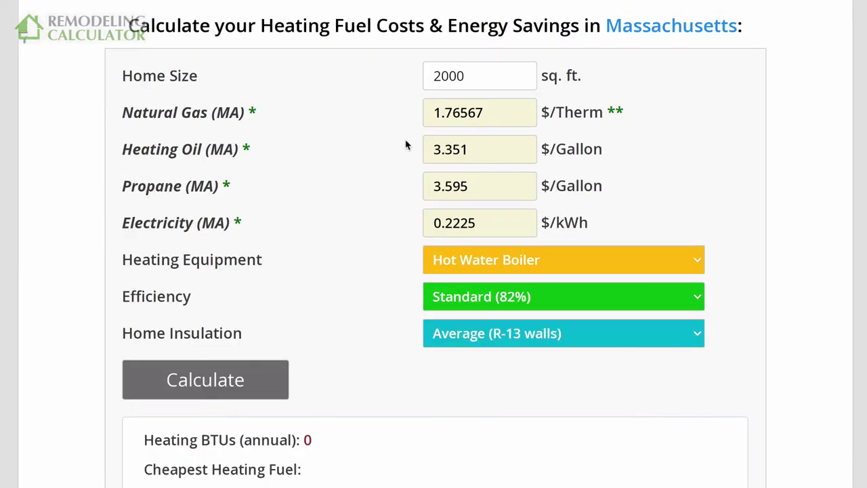
{"action": "scroll", "coordinate": [407, 144], "scroll_direction": "up", "scroll_amount": 1}
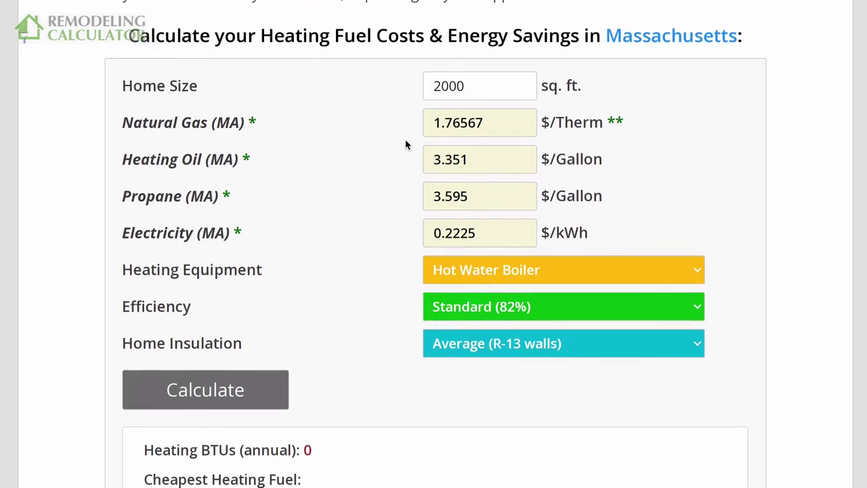
{"action": "scroll", "coordinate": [407, 144], "scroll_direction": "down", "scroll_amount": 1}
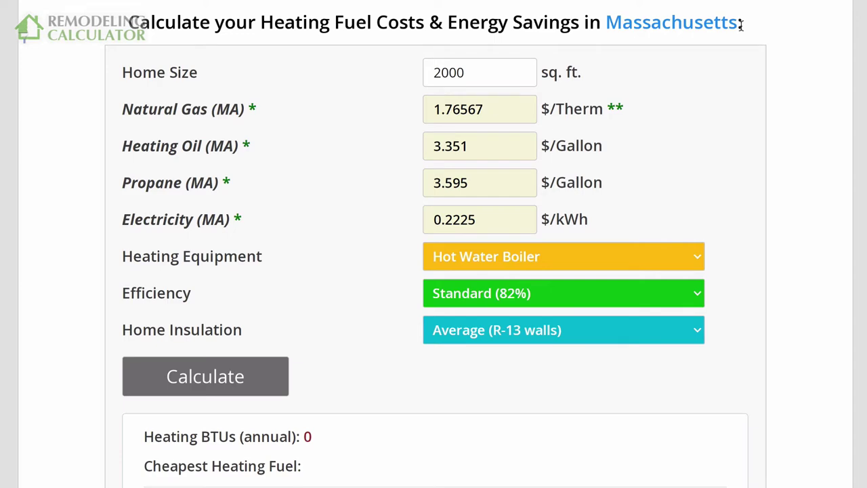
{"action": "scroll", "coordinate": [742, 25], "scroll_direction": "down", "scroll_amount": 1}
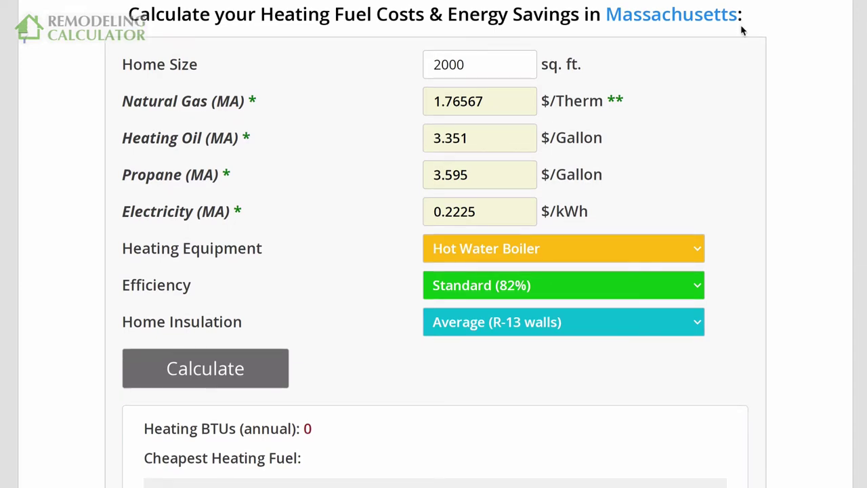
{"action": "scroll", "coordinate": [742, 30], "scroll_direction": "down", "scroll_amount": 5}
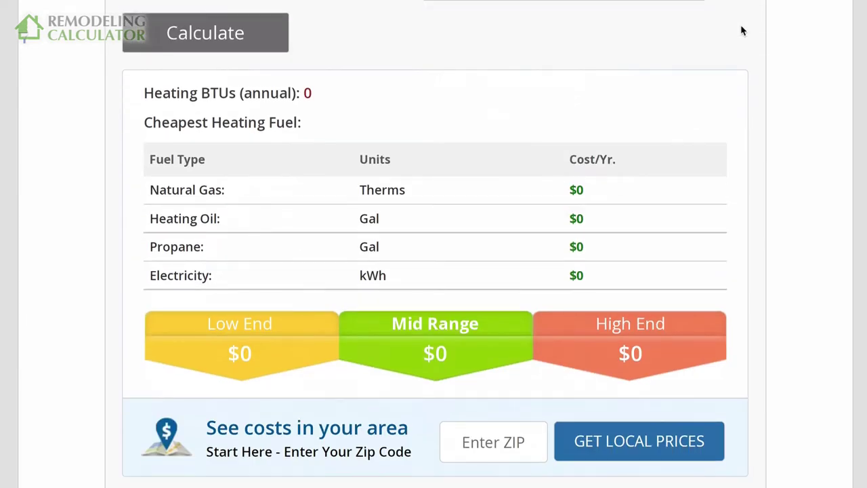
{"action": "scroll", "coordinate": [742, 29], "scroll_direction": "up", "scroll_amount": 6}
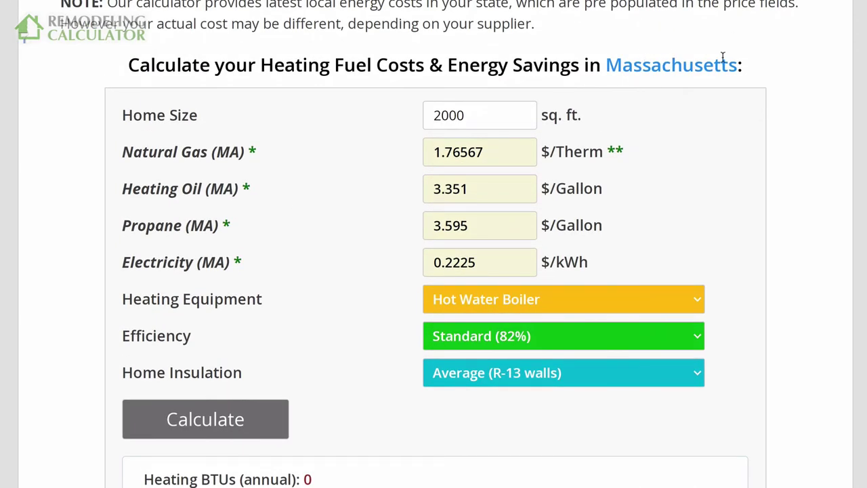
Examine the state-by-state price table for gas, #2 fuel oil, propane and electricity.
{"action": "scroll", "coordinate": [660, 69], "scroll_direction": "down", "scroll_amount": 3}
{"action": "scroll", "coordinate": [661, 68], "scroll_direction": "down", "scroll_amount": 19}
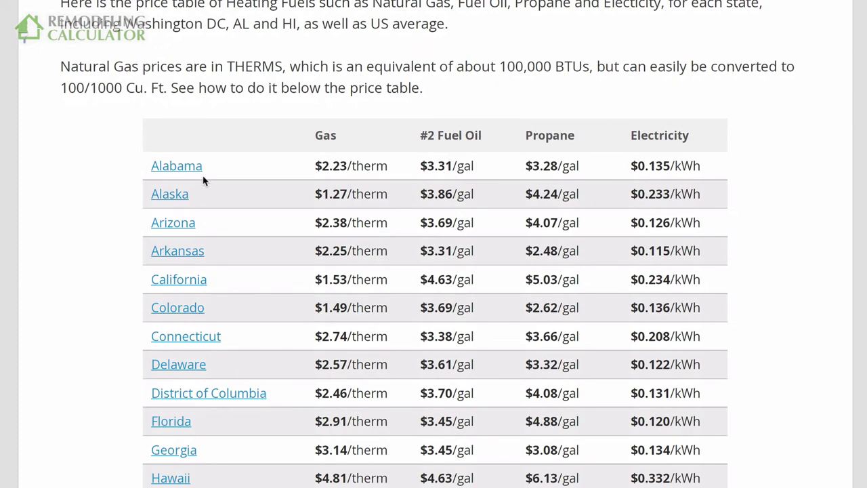
{"action": "scroll", "coordinate": [193, 136], "scroll_direction": "down", "scroll_amount": 5}
{"action": "scroll", "coordinate": [189, 109], "scroll_direction": "up", "scroll_amount": 2}
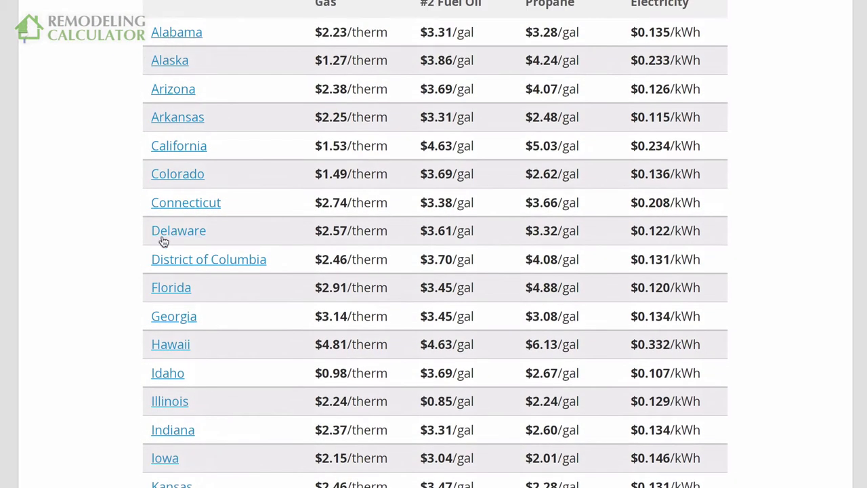
{"action": "scroll", "coordinate": [163, 242], "scroll_direction": "down", "scroll_amount": 1}
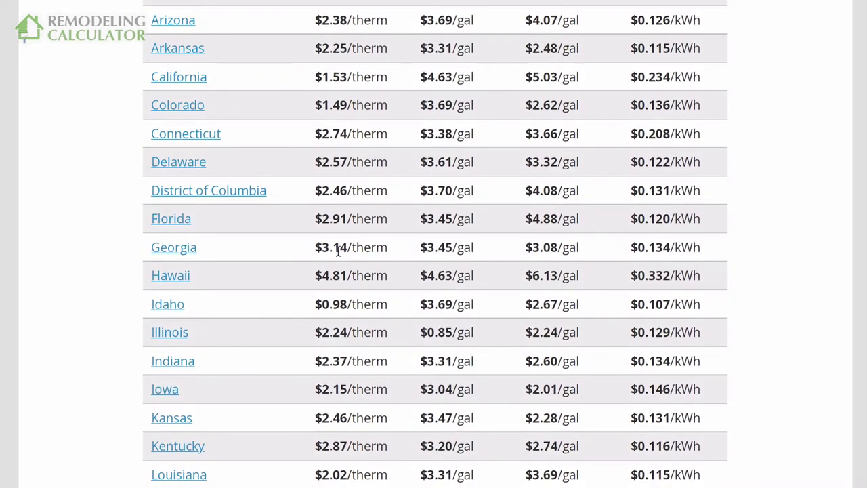
{"action": "scroll", "coordinate": [338, 251], "scroll_direction": "up", "scroll_amount": 2}
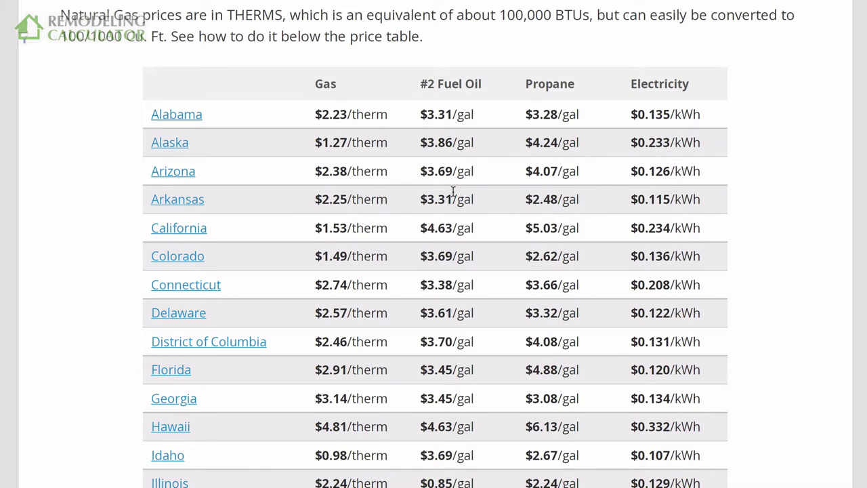
{"action": "scroll", "coordinate": [709, 207], "scroll_direction": "up", "scroll_amount": 1}
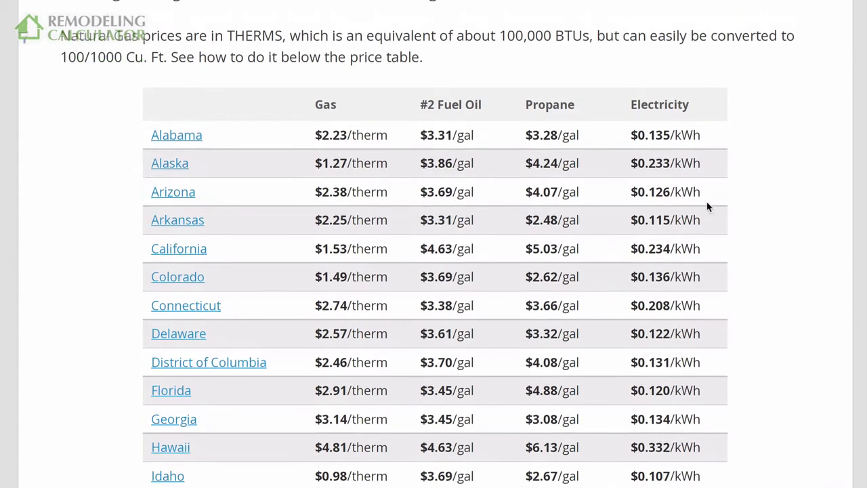
{"action": "scroll", "coordinate": [708, 206], "scroll_direction": "down", "scroll_amount": 5}
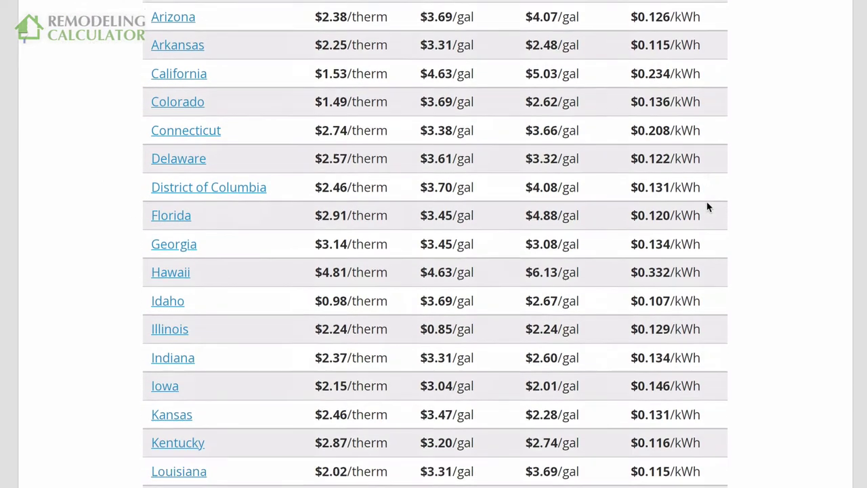
Load New York's fuel prices into the calculator from the state price table.
{"action": "scroll", "coordinate": [708, 207], "scroll_direction": "down", "scroll_amount": 5}
{"action": "scroll", "coordinate": [708, 207], "scroll_direction": "down", "scroll_amount": 5}
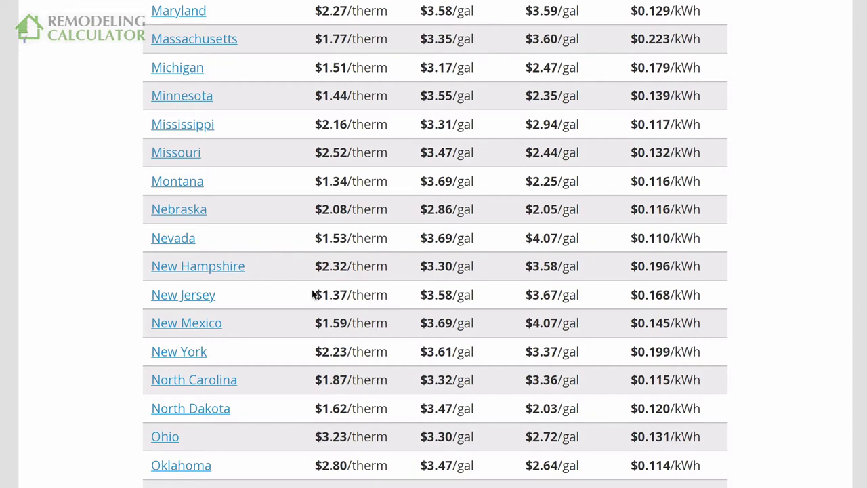
{"action": "left_click", "coordinate": [199, 352]}
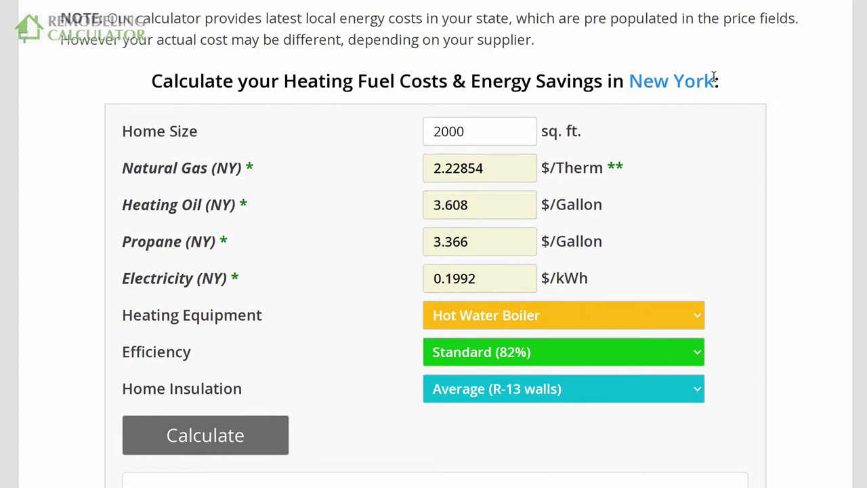
Review the state name and fuel price fields for New York, and look through the available heating equipment options.
{"action": "left_click_drag", "start_coordinate": [715, 78], "coordinate": [642, 80]}
{"action": "left_click", "coordinate": [665, 158]}
{"action": "scroll", "coordinate": [181, 122], "scroll_direction": "down", "scroll_amount": 2}
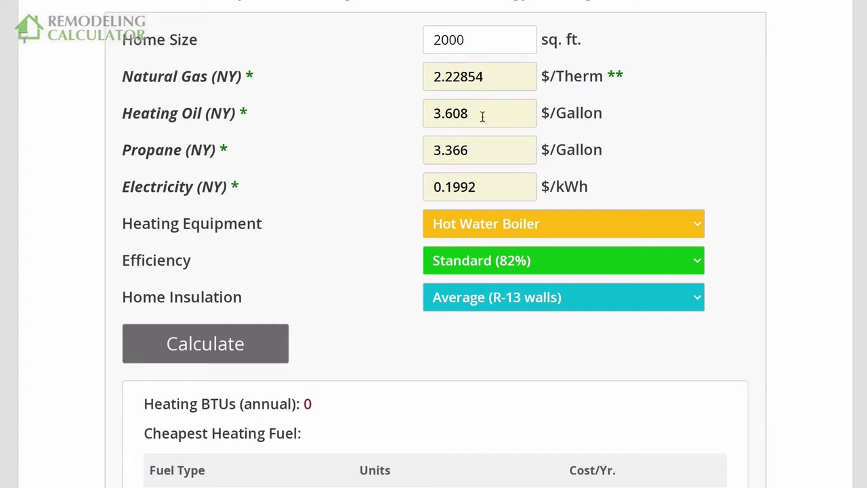
{"action": "left_click", "coordinate": [488, 80]}
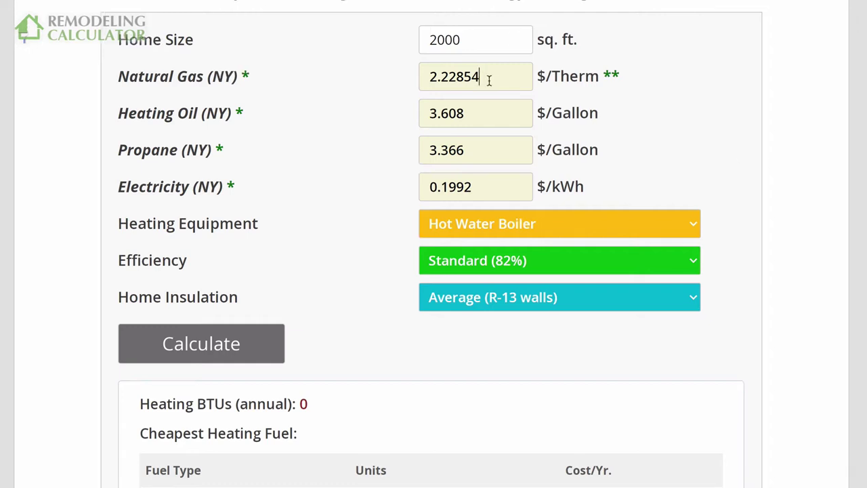
{"action": "left_click", "coordinate": [479, 154]}
{"action": "left_click", "coordinate": [484, 187]}
{"action": "left_click", "coordinate": [549, 228]}
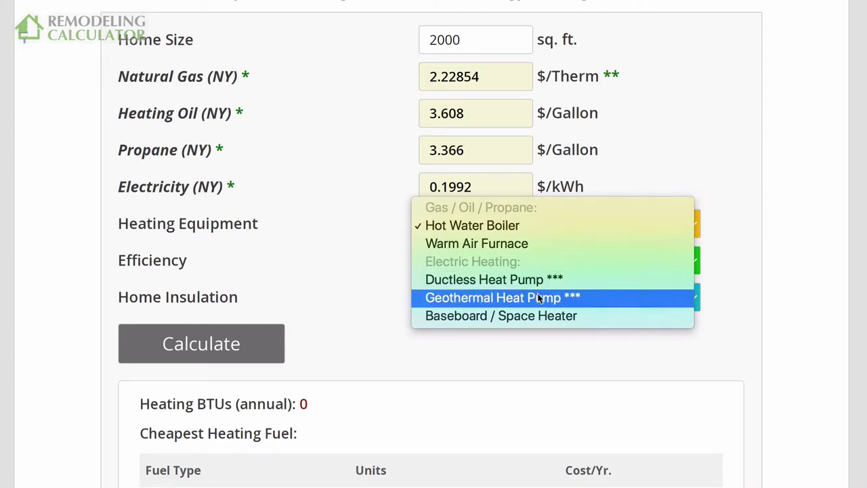
{"action": "left_click", "coordinate": [662, 177]}
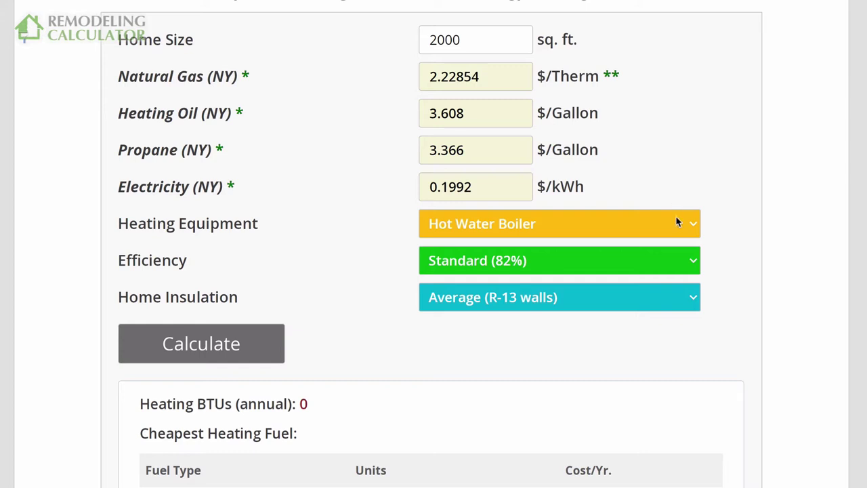
Set the New York natural gas price to 2.5 $/therm.
{"action": "scroll", "coordinate": [653, 137], "scroll_direction": "down", "scroll_amount": 1}
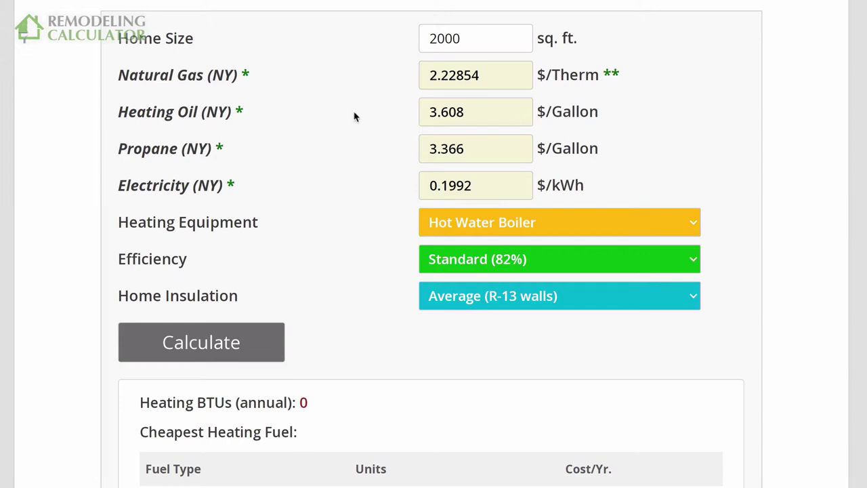
{"action": "scroll", "coordinate": [354, 117], "scroll_direction": "down", "scroll_amount": 1}
{"action": "key", "text": "ctrl+minus"}
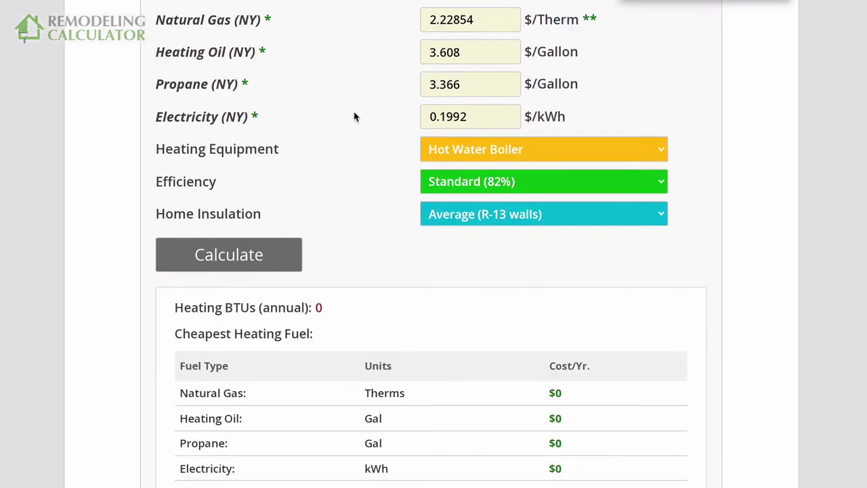
{"action": "scroll", "coordinate": [354, 116], "scroll_direction": "up", "scroll_amount": 1}
{"action": "left_click_drag", "start_coordinate": [465, 44], "coordinate": [420, 43]}
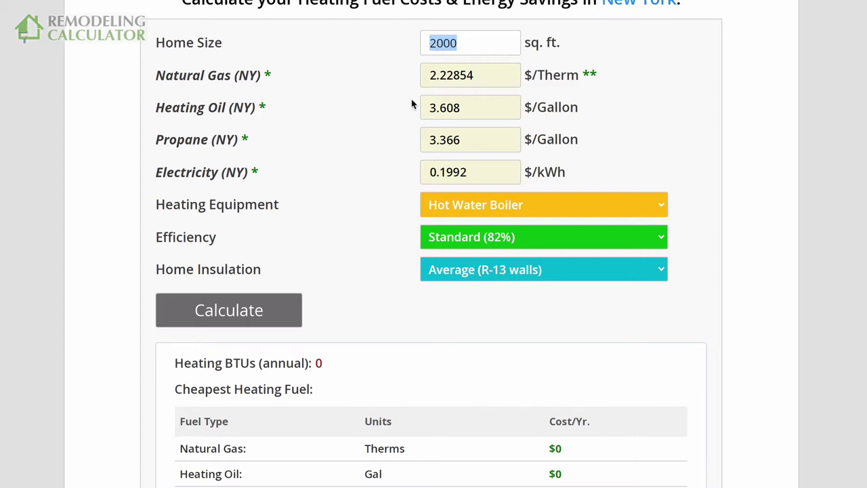
{"action": "left_click_drag", "start_coordinate": [492, 75], "coordinate": [428, 75]}
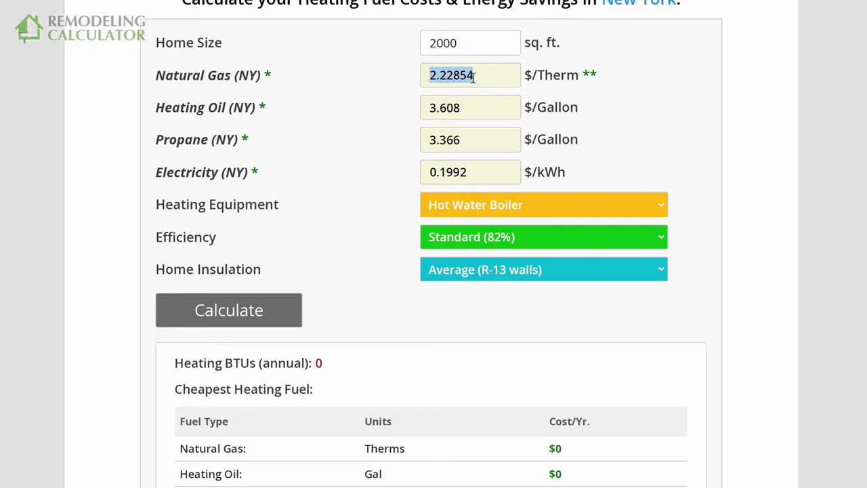
{"action": "left_click_drag", "start_coordinate": [474, 77], "coordinate": [441, 78]}
{"action": "type", "text": "5"}
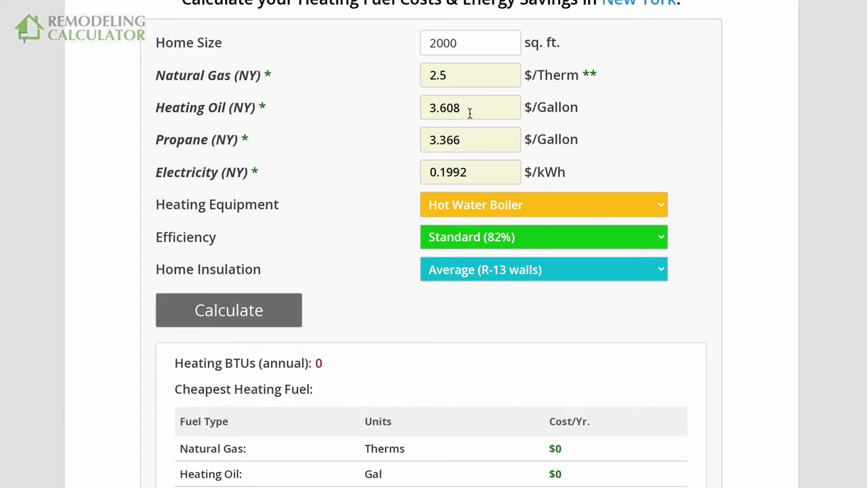
Check the heating oil, propane and electricity price fields, and view the heating equipment choices again without changing the selection.
{"action": "left_click_drag", "start_coordinate": [465, 108], "coordinate": [432, 110]}
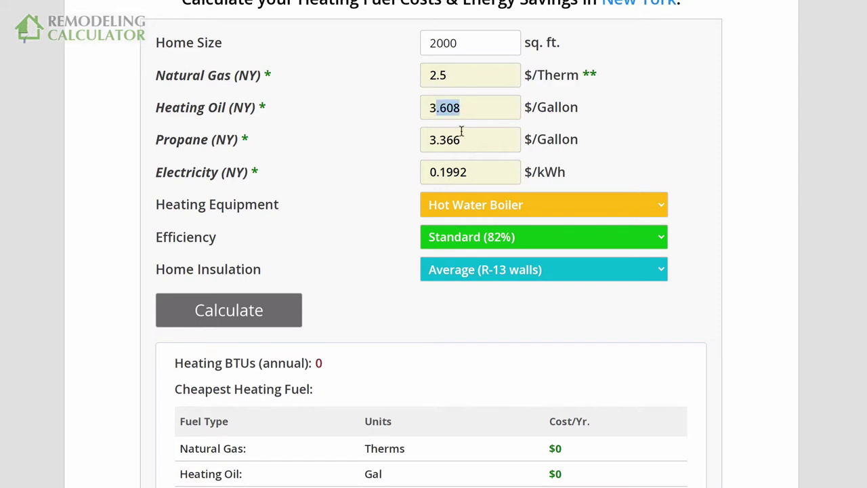
{"action": "left_click_drag", "start_coordinate": [463, 139], "coordinate": [416, 135]}
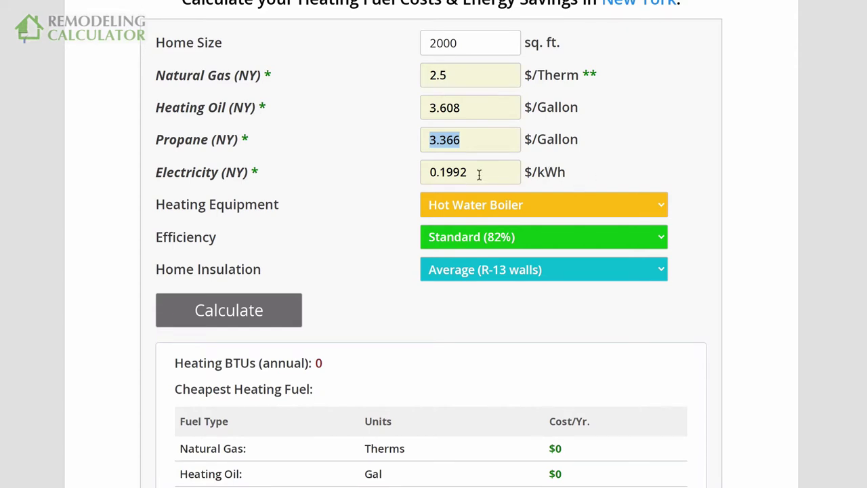
{"action": "left_click", "coordinate": [479, 175]}
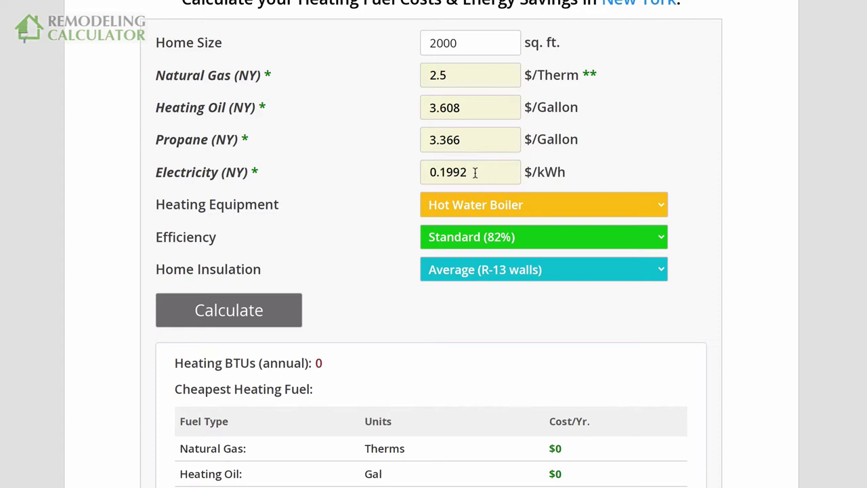
{"action": "scroll", "coordinate": [361, 196], "scroll_direction": "down", "scroll_amount": 1}
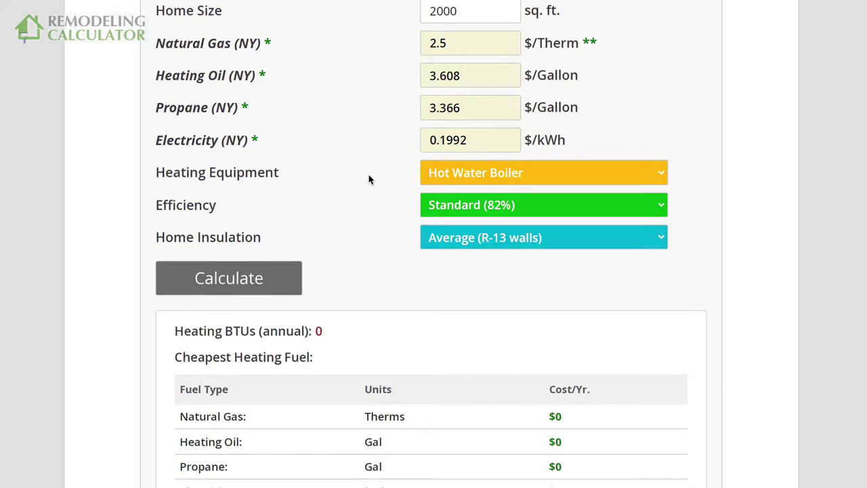
{"action": "left_click", "coordinate": [450, 174]}
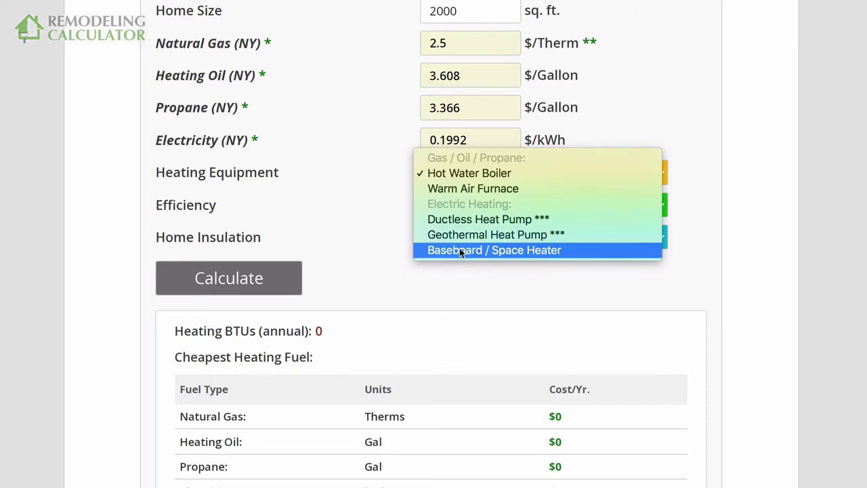
{"action": "left_click", "coordinate": [360, 159]}
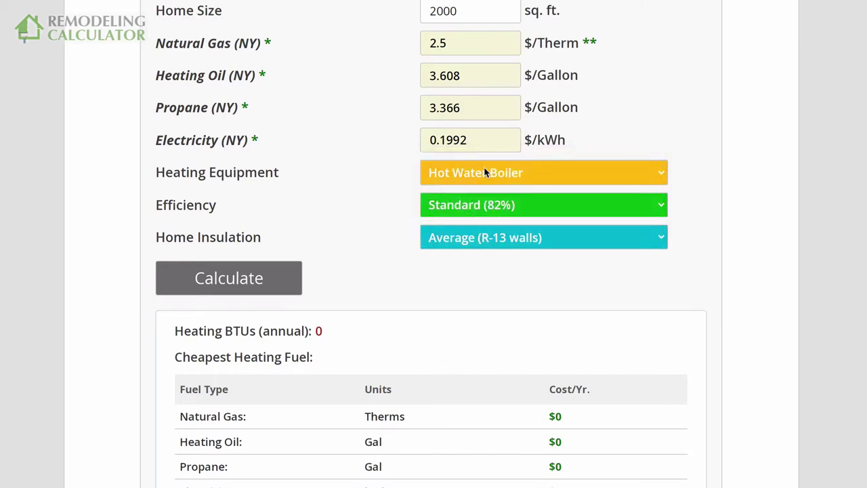
{"action": "scroll", "coordinate": [443, 129], "scroll_direction": "up", "scroll_amount": 1}
{"action": "scroll", "coordinate": [443, 129], "scroll_direction": "down", "scroll_amount": 1}
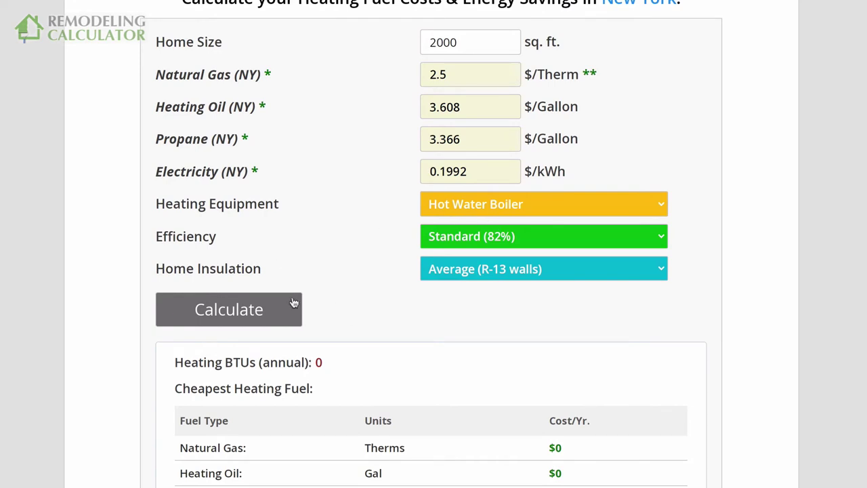
{"action": "scroll", "coordinate": [296, 296], "scroll_direction": "down", "scroll_amount": 1}
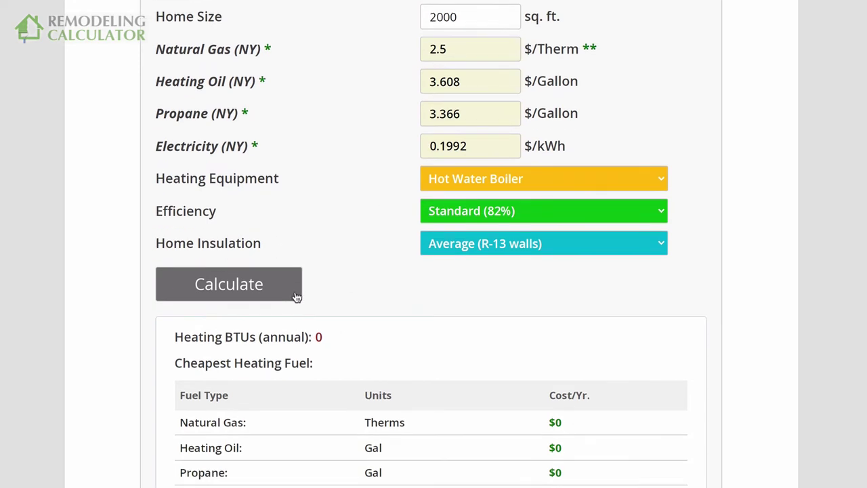
{"action": "scroll", "coordinate": [297, 296], "scroll_direction": "up", "scroll_amount": 1}
{"action": "scroll", "coordinate": [298, 295], "scroll_direction": "down", "scroll_amount": 1}
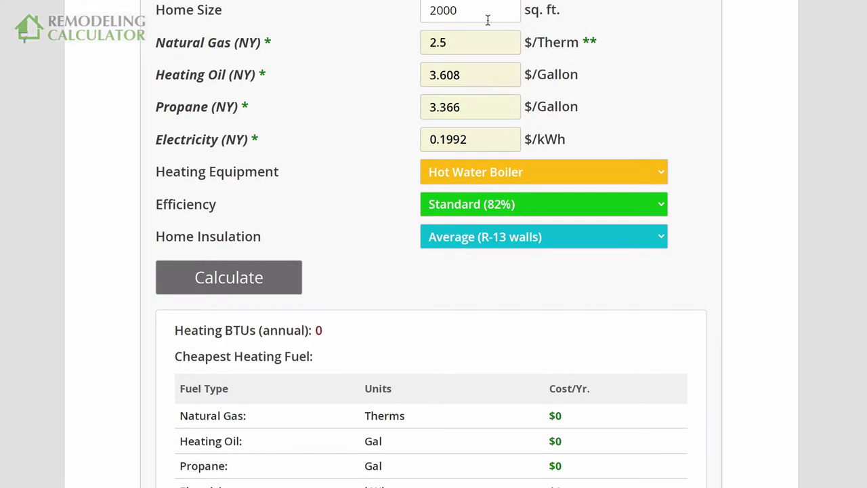
Calculate the annual heating costs for the 2000 sq. ft. home and review the yearly cost of each fuel.
{"action": "left_click_drag", "start_coordinate": [457, 8], "coordinate": [424, 7]}
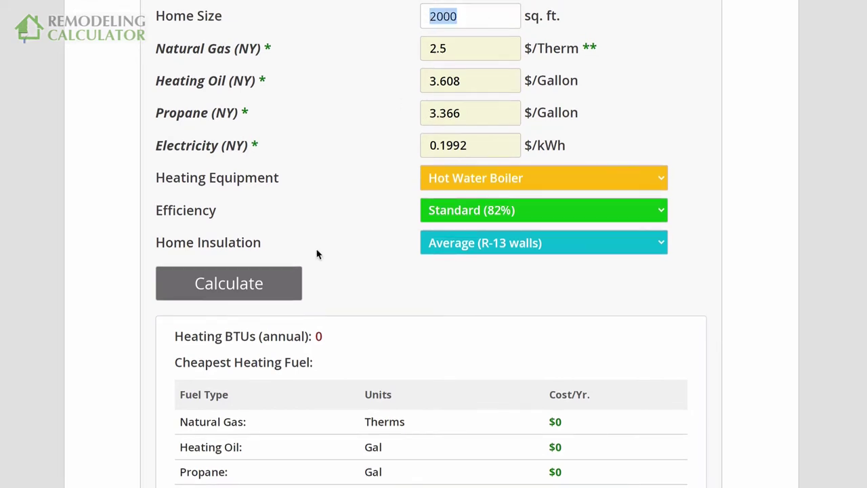
{"action": "scroll", "coordinate": [317, 254], "scroll_direction": "down", "scroll_amount": 1}
{"action": "left_click", "coordinate": [282, 265]}
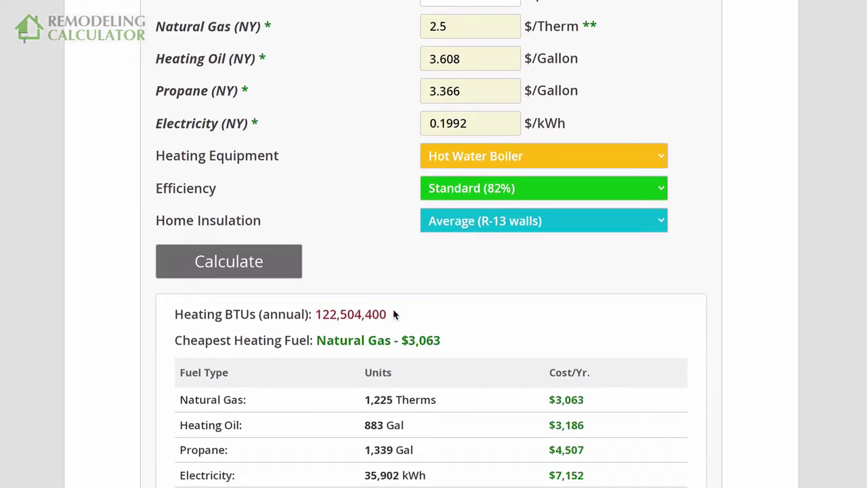
{"action": "scroll", "coordinate": [495, 335], "scroll_direction": "down", "scroll_amount": 1}
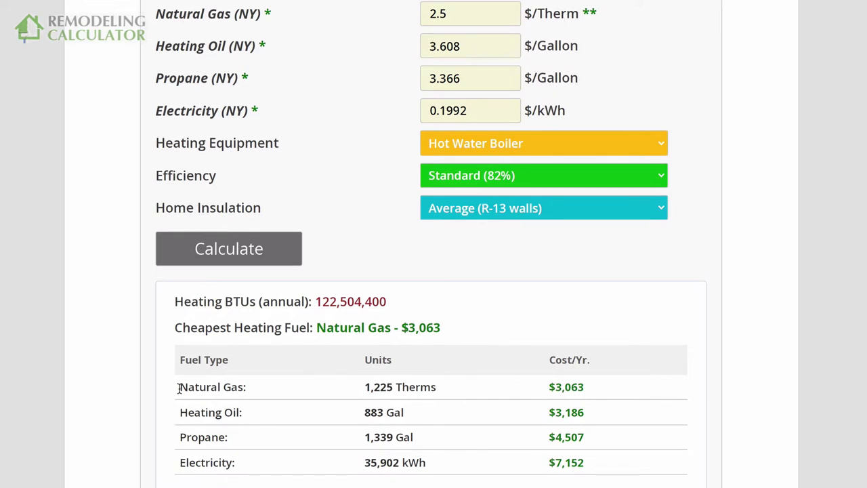
{"action": "left_click_drag", "start_coordinate": [179, 387], "coordinate": [576, 476]}
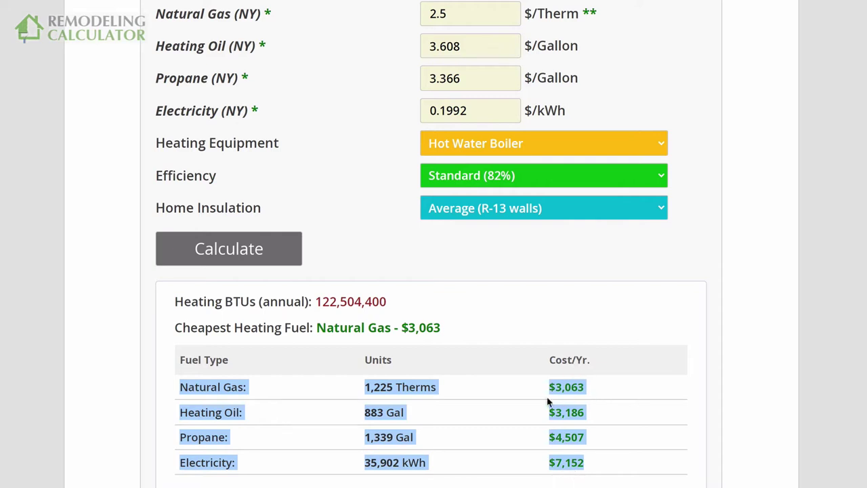
{"action": "left_click", "coordinate": [600, 414]}
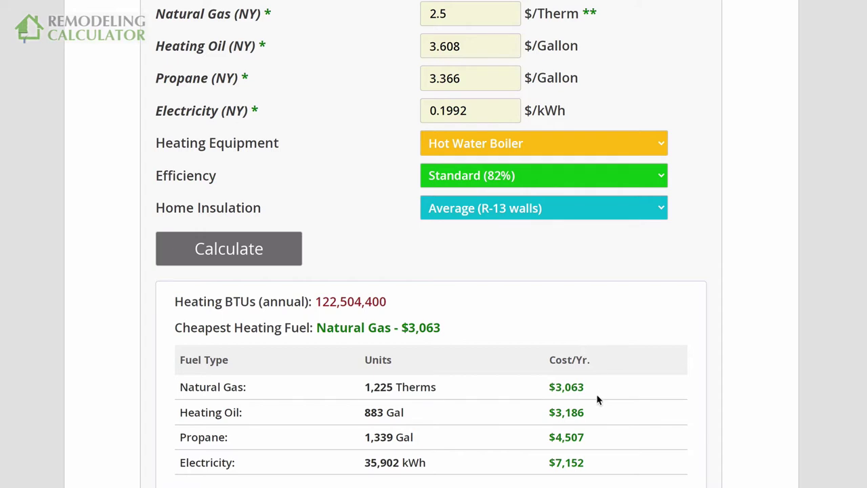
Check the natural gas price field, and read the notes on CCF and MCF gas measurement units below the state price table.
{"action": "left_click", "coordinate": [519, 10]}
{"action": "left_click_drag", "start_coordinate": [519, 9], "coordinate": [430, 17]}
{"action": "scroll", "coordinate": [381, 101], "scroll_direction": "down", "scroll_amount": 1}
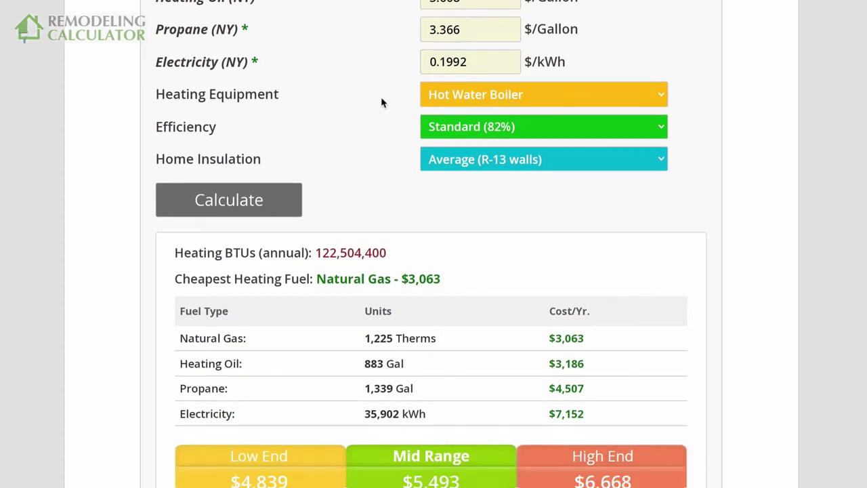
{"action": "scroll", "coordinate": [382, 101], "scroll_direction": "up", "scroll_amount": 2}
{"action": "scroll", "coordinate": [382, 102], "scroll_direction": "down", "scroll_amount": 1}
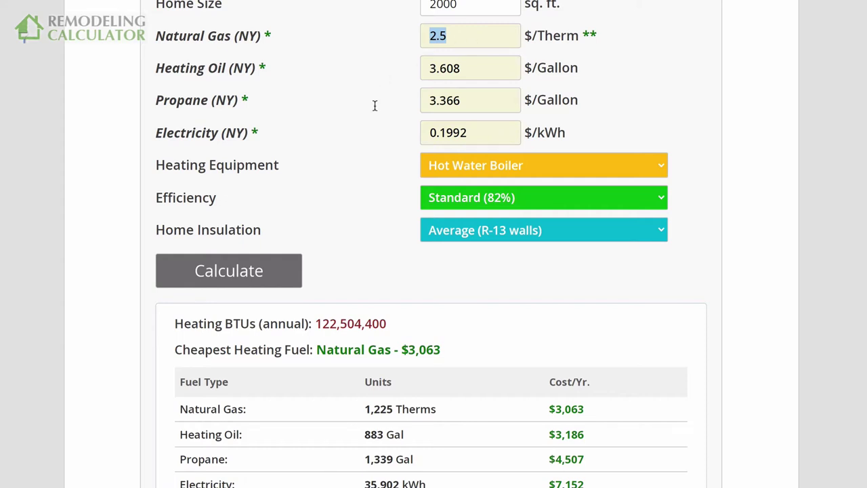
{"action": "scroll", "coordinate": [326, 149], "scroll_direction": "down", "scroll_amount": 1}
{"action": "scroll", "coordinate": [325, 149], "scroll_direction": "down", "scroll_amount": 7}
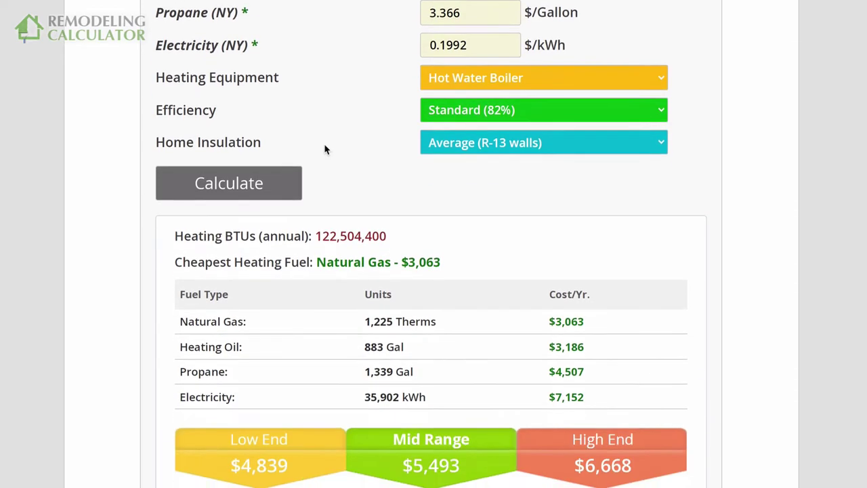
{"action": "scroll", "coordinate": [325, 148], "scroll_direction": "down", "scroll_amount": 15}
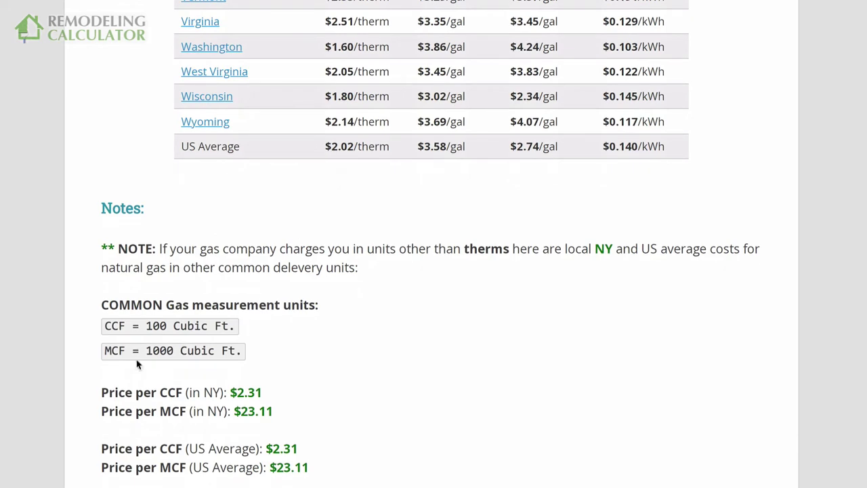
{"action": "double_click", "coordinate": [114, 347]}
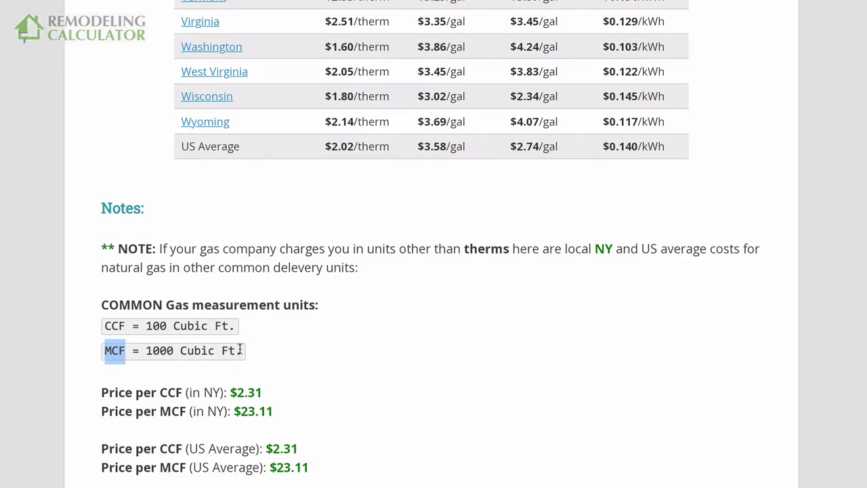
Set the New York natural gas price to 1.7 $/therm and recalculate the annual heating costs.
{"action": "scroll", "coordinate": [237, 381], "scroll_direction": "up", "scroll_amount": 15}
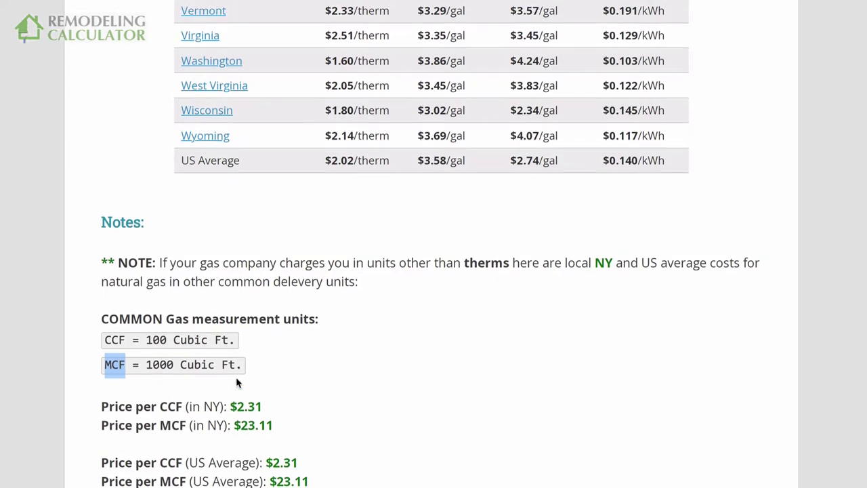
{"action": "scroll", "coordinate": [236, 382], "scroll_direction": "up", "scroll_amount": 15}
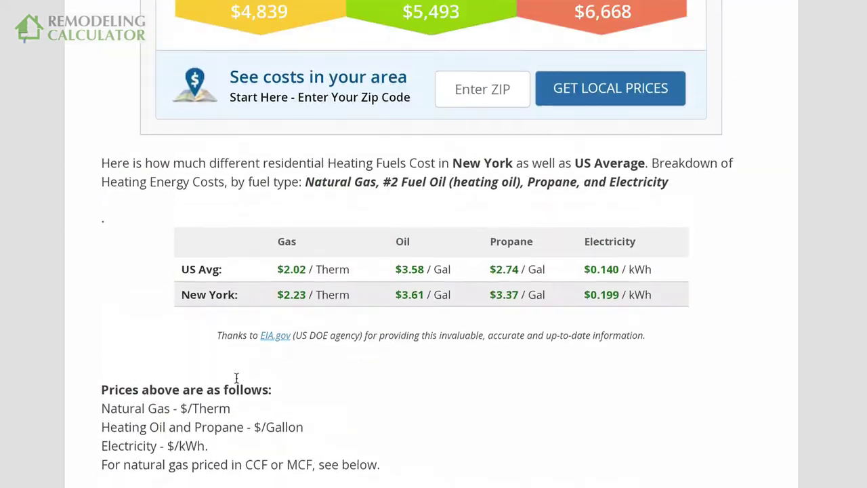
{"action": "scroll", "coordinate": [296, 218], "scroll_direction": "up", "scroll_amount": 5}
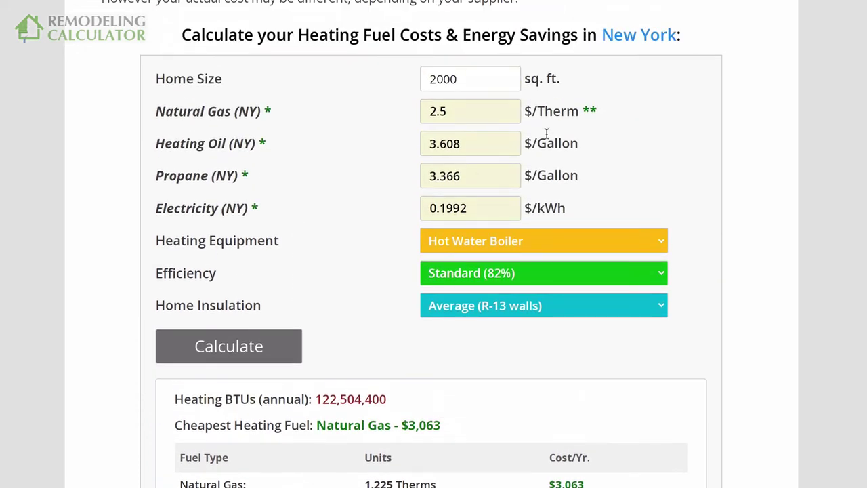
{"action": "left_click", "coordinate": [503, 117]}
{"action": "left_click_drag", "start_coordinate": [512, 111], "coordinate": [427, 112]}
{"action": "type", "text": "1"}
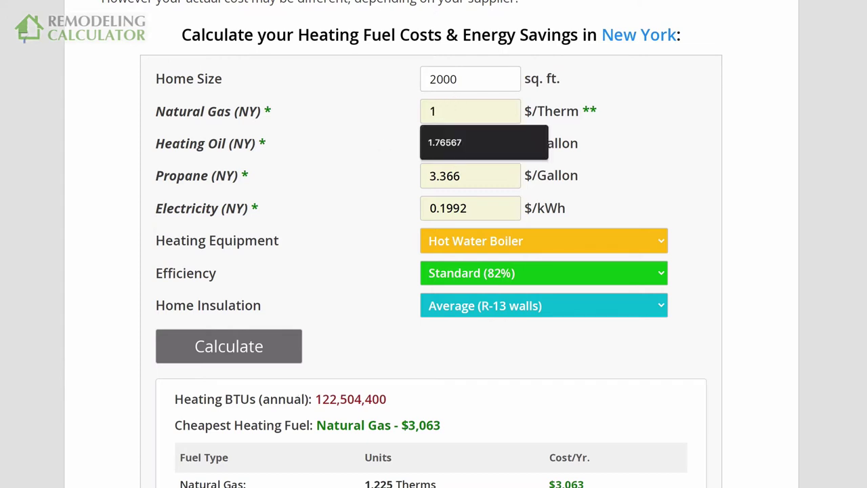
{"action": "type", "text": ".7"}
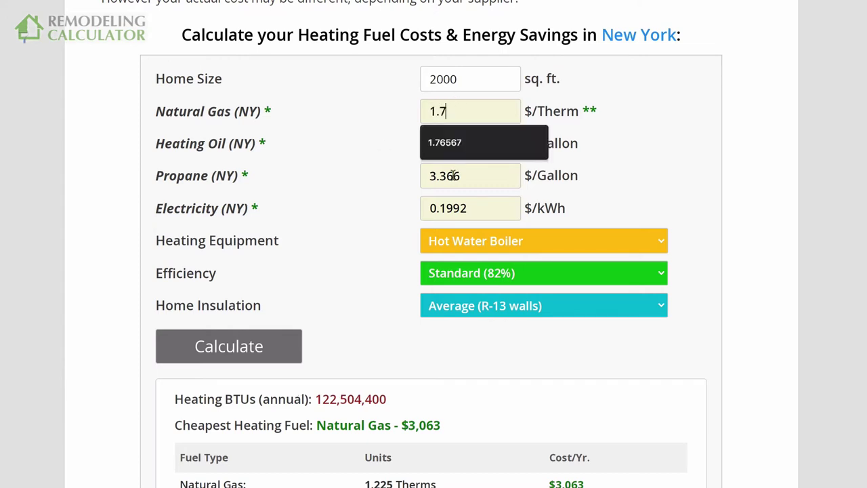
{"action": "left_click", "coordinate": [372, 176]}
{"action": "left_click", "coordinate": [229, 346]}
{"action": "scroll", "coordinate": [359, 246], "scroll_direction": "down", "scroll_amount": 3}
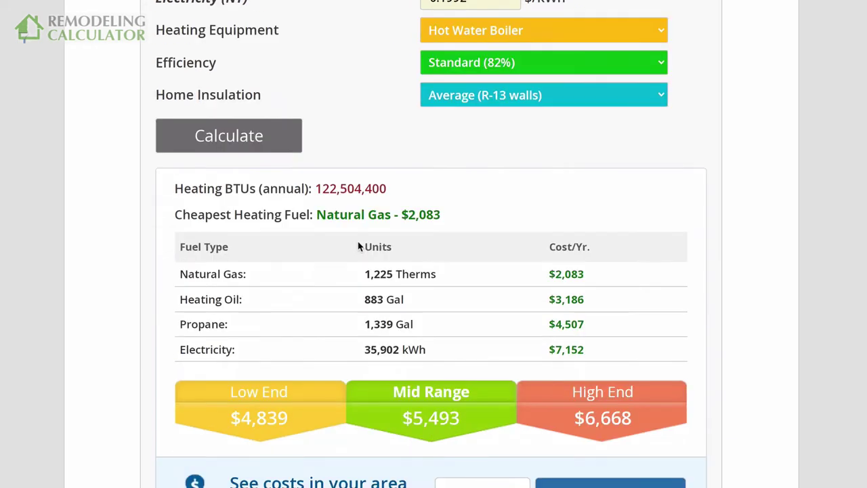
{"action": "scroll", "coordinate": [586, 282], "scroll_direction": "up", "scroll_amount": 1}
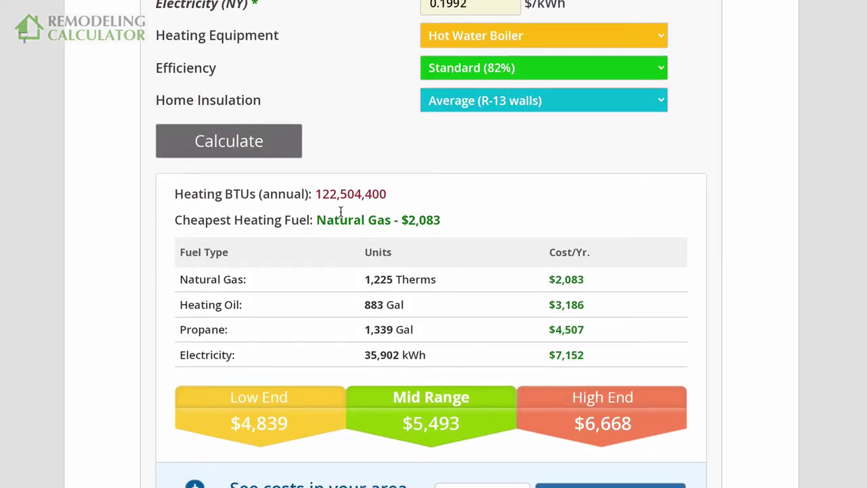
{"action": "scroll", "coordinate": [369, 223], "scroll_direction": "up", "scroll_amount": 1}
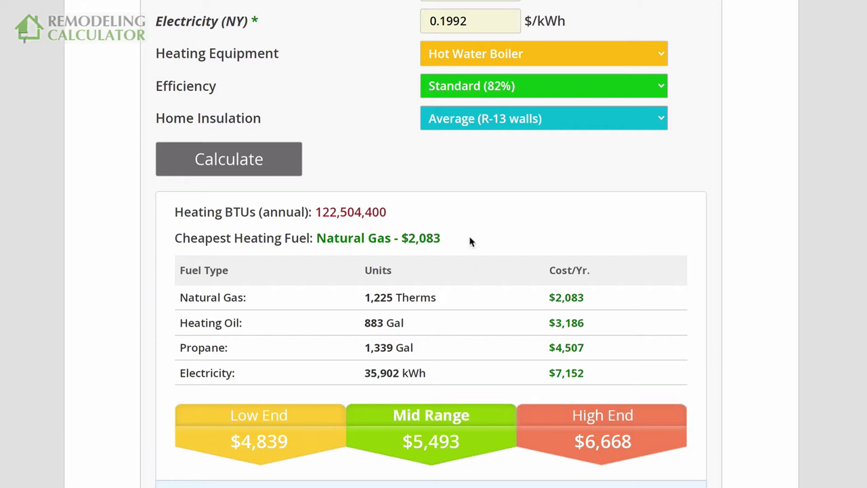
Look up Georgia's natural gas price in the state table, and examine the calculated annual heating BTUs and natural gas therms.
{"action": "scroll", "coordinate": [471, 242], "scroll_direction": "down", "scroll_amount": 15}
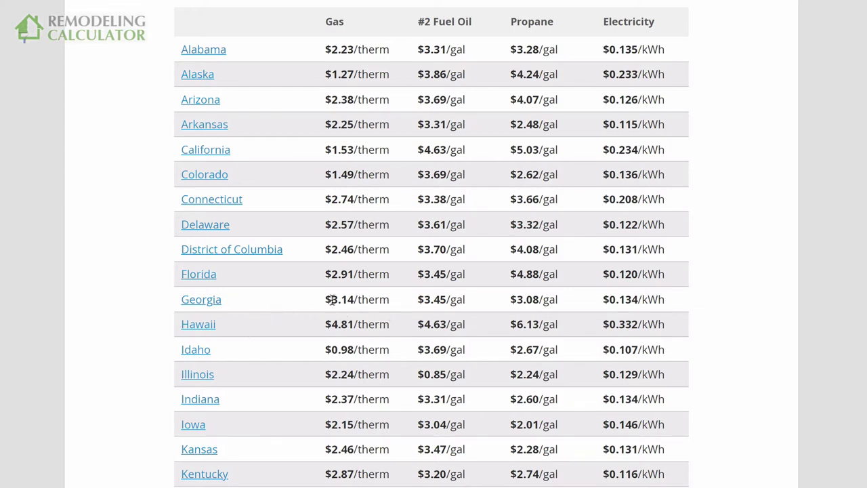
{"action": "left_click_drag", "start_coordinate": [332, 300], "coordinate": [353, 299]}
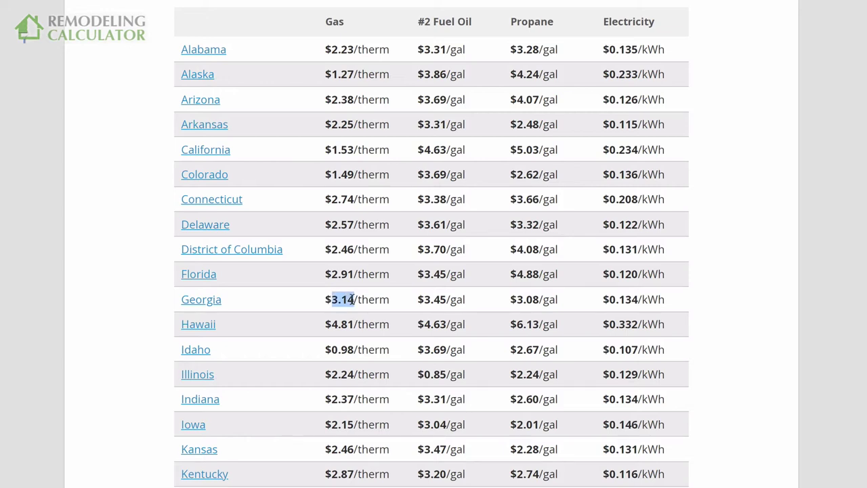
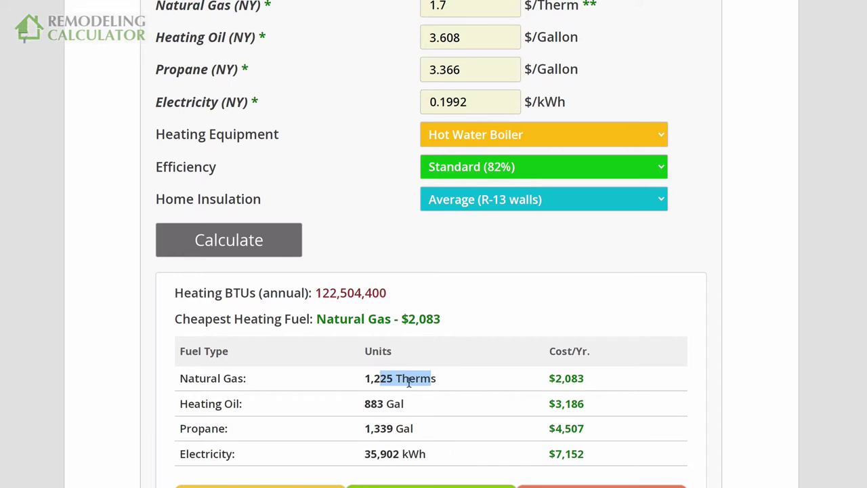
{"action": "double_click", "coordinate": [372, 379]}
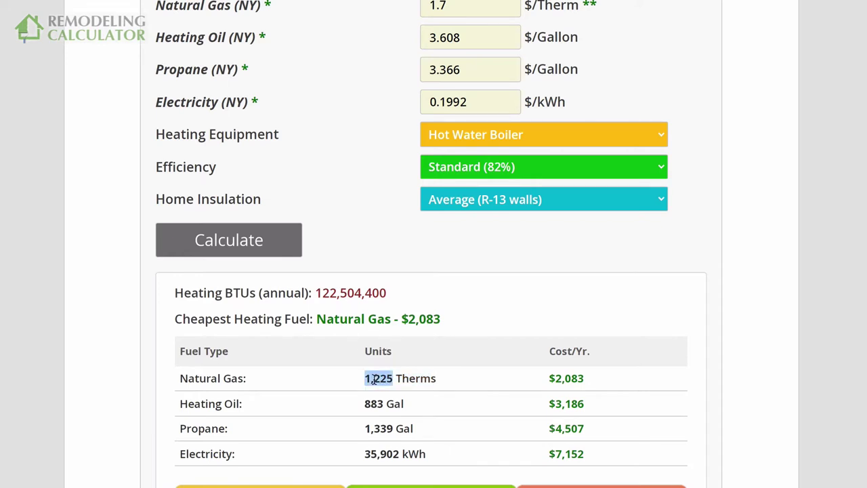
{"action": "double_click", "coordinate": [328, 293]}
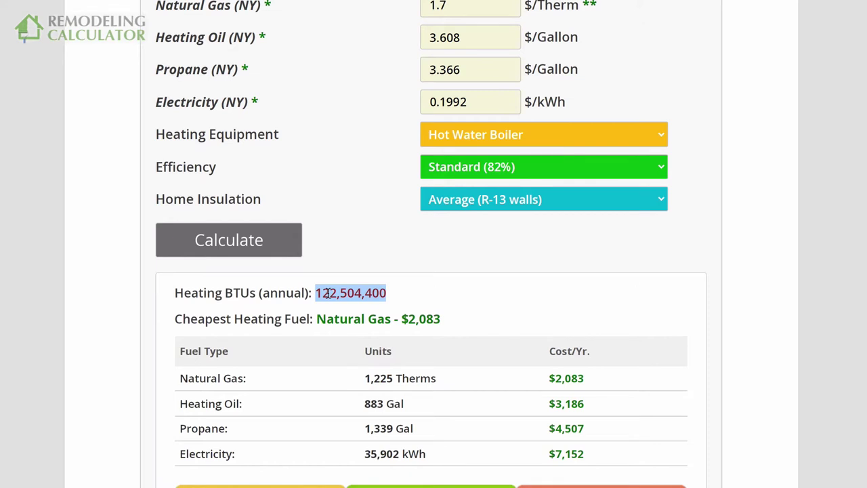
{"action": "double_click", "coordinate": [381, 378]}
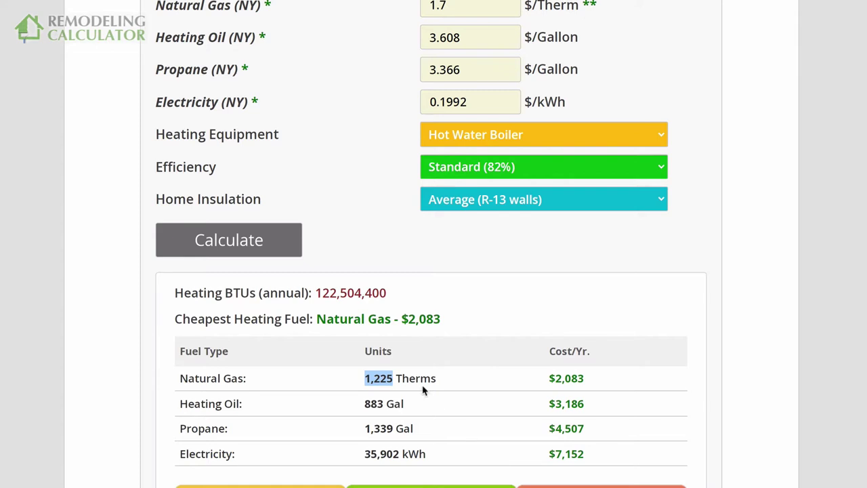
{"action": "scroll", "coordinate": [421, 384], "scroll_direction": "up", "scroll_amount": 3}
{"action": "scroll", "coordinate": [421, 384], "scroll_direction": "down", "scroll_amount": 2}
{"action": "scroll", "coordinate": [421, 383], "scroll_direction": "down", "scroll_amount": 1}
{"action": "left_click_drag", "start_coordinate": [393, 336], "coordinate": [373, 337]}
Set the home insulation to Well Insulated and recalculate, checking the annual BTUs, natural gas usage and cost.
{"action": "left_click", "coordinate": [497, 243]}
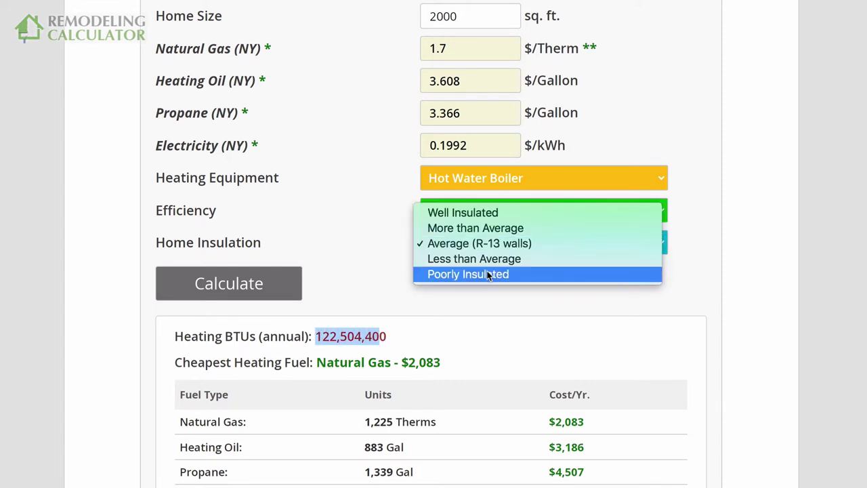
{"action": "left_click", "coordinate": [463, 212]}
{"action": "left_click", "coordinate": [271, 291]}
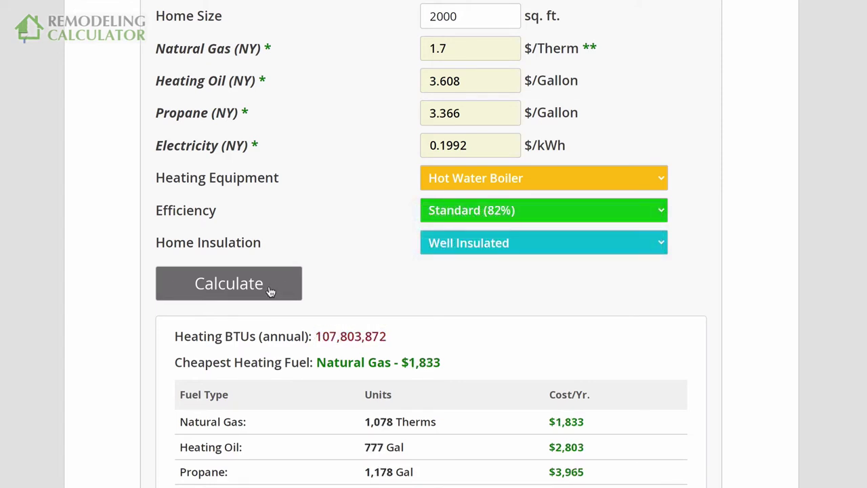
{"action": "left_click_drag", "start_coordinate": [315, 336], "coordinate": [387, 337]}
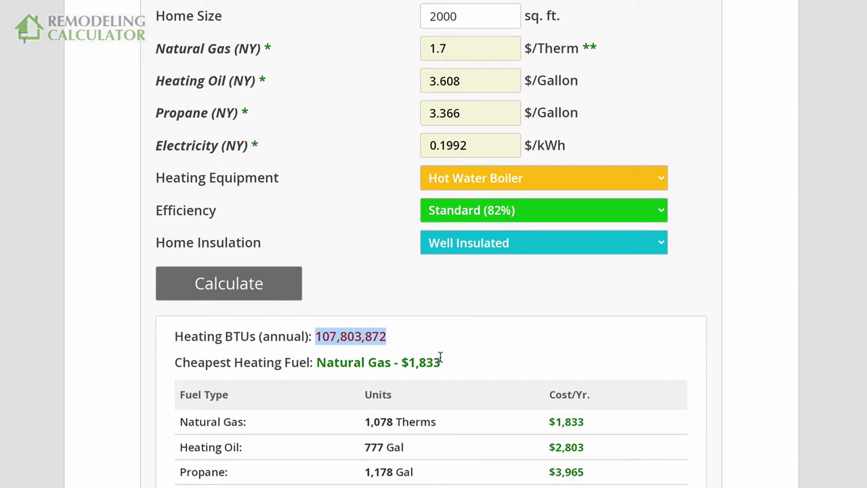
{"action": "left_click_drag", "start_coordinate": [441, 363], "coordinate": [402, 362]}
{"action": "left_click_drag", "start_coordinate": [367, 421], "coordinate": [438, 422]}
{"action": "scroll", "coordinate": [437, 420], "scroll_direction": "down", "scroll_amount": 1}
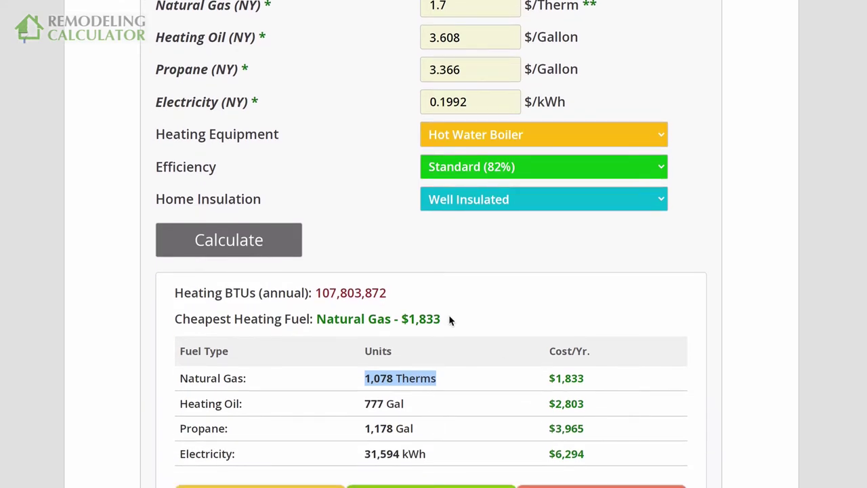
Try the High (89% - 95%) efficiency setting and return it to Standard (82%).
{"action": "scroll", "coordinate": [449, 319], "scroll_direction": "up", "scroll_amount": 2}
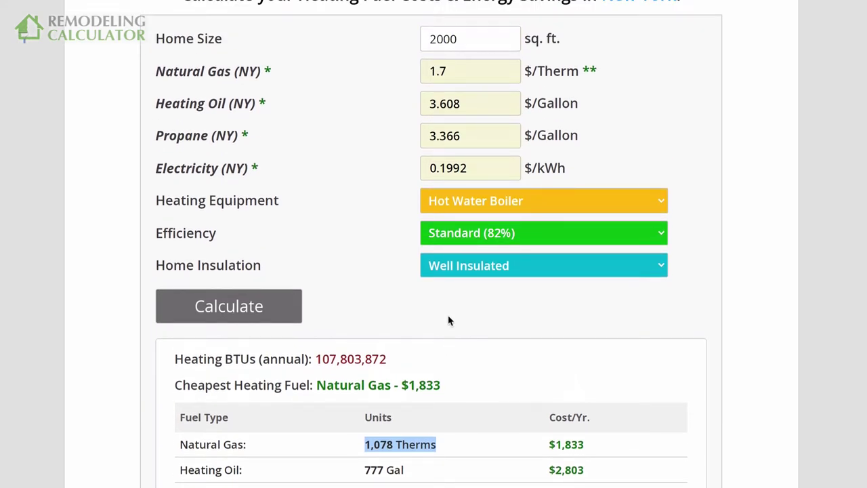
{"action": "left_click", "coordinate": [479, 235]}
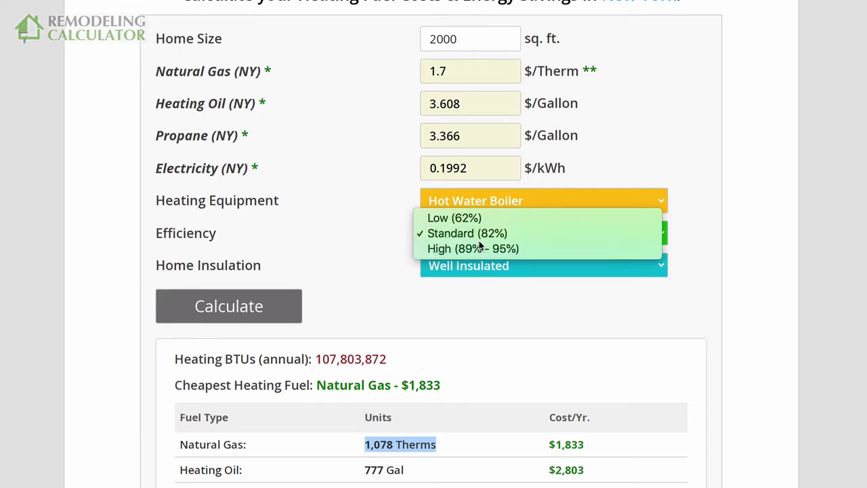
{"action": "left_click", "coordinate": [478, 246]}
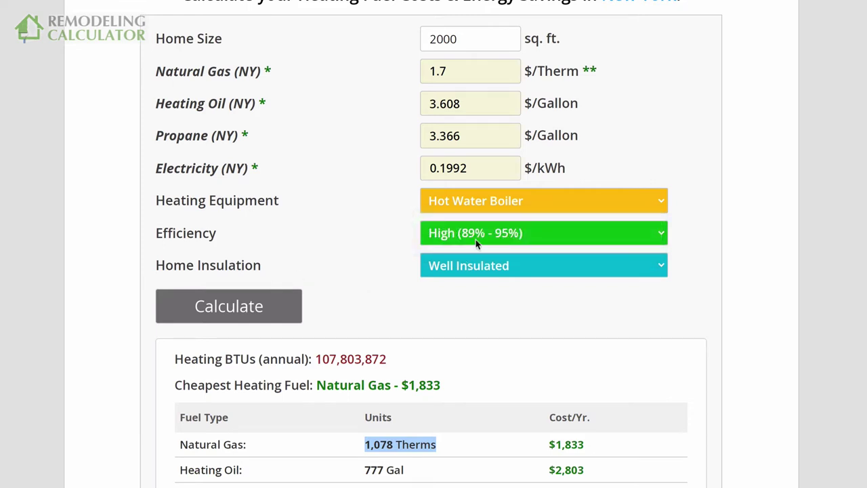
{"action": "left_click", "coordinate": [481, 239]}
{"action": "left_click", "coordinate": [479, 223]}
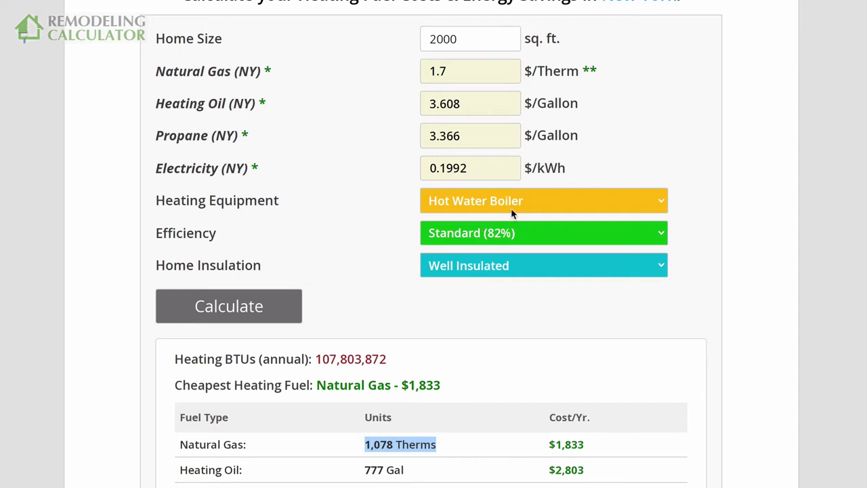
{"action": "left_click", "coordinate": [343, 204]}
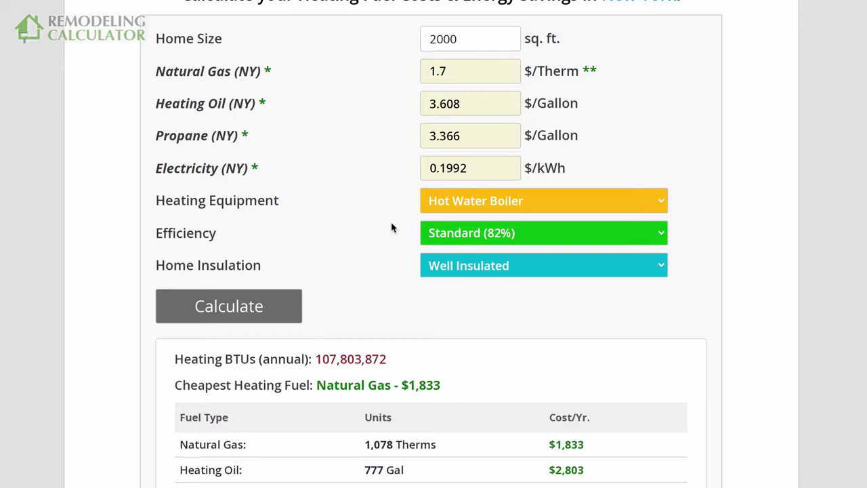
Set the heating equipment efficiency to High (89% - 95%).
{"action": "left_click", "coordinate": [450, 238]}
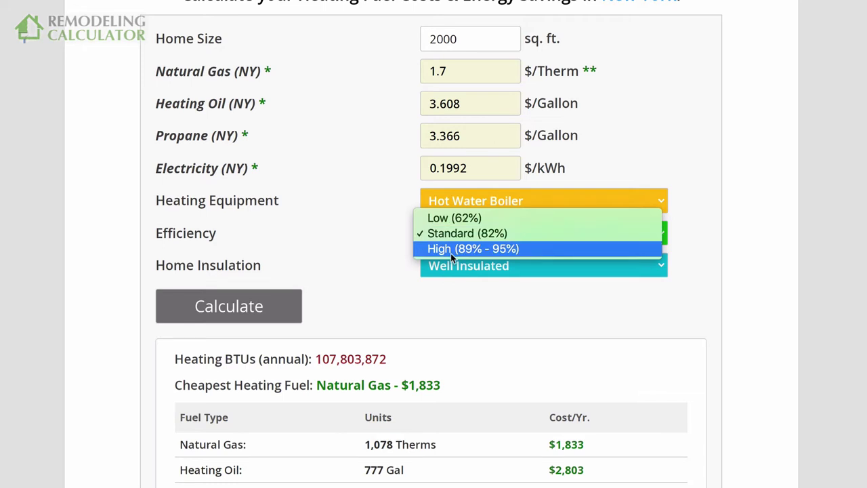
{"action": "left_click", "coordinate": [451, 254]}
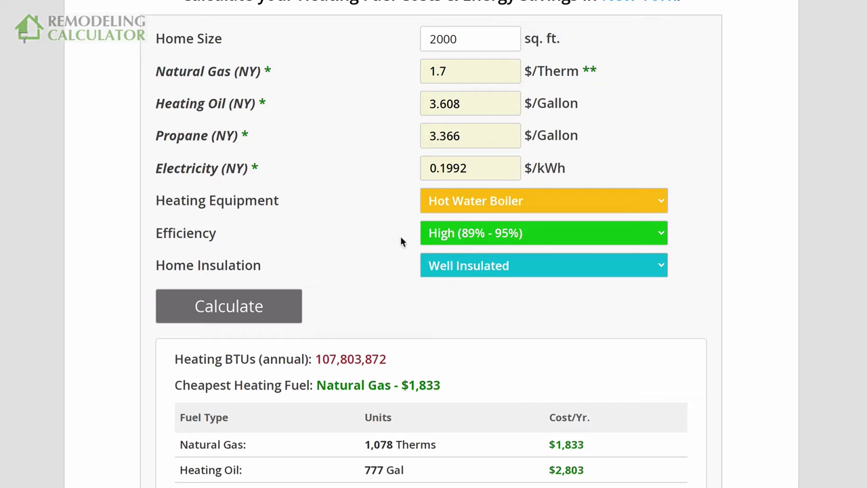
Recalculate at high efficiency and examine the annual usage and cost of heating oil, propane and electricity.
{"action": "scroll", "coordinate": [401, 241], "scroll_direction": "down", "scroll_amount": 1}
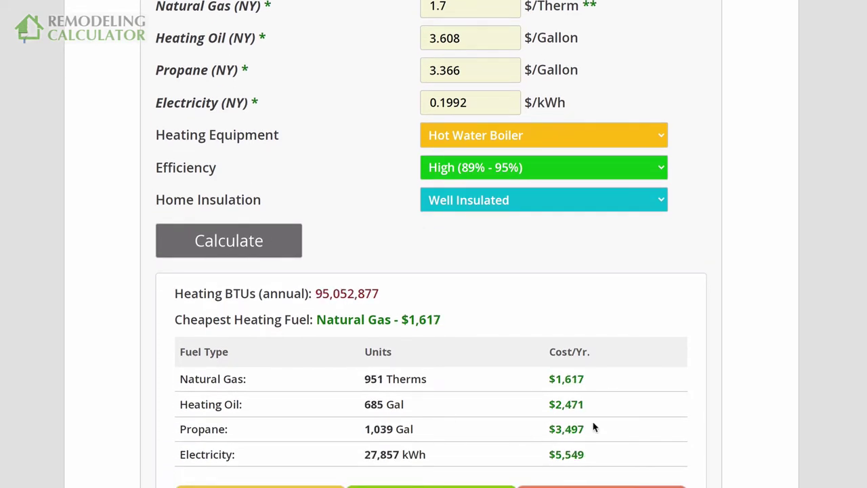
{"action": "left_click_drag", "start_coordinate": [596, 429], "coordinate": [398, 424]}
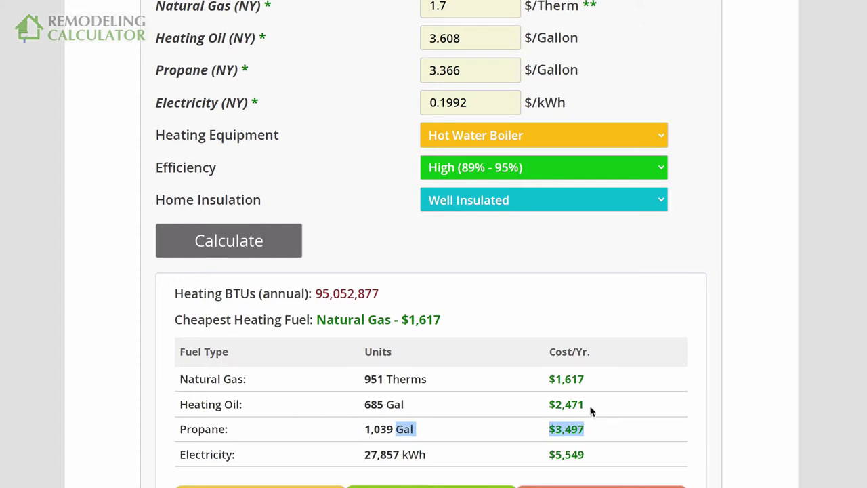
{"action": "left_click_drag", "start_coordinate": [589, 405], "coordinate": [355, 404]}
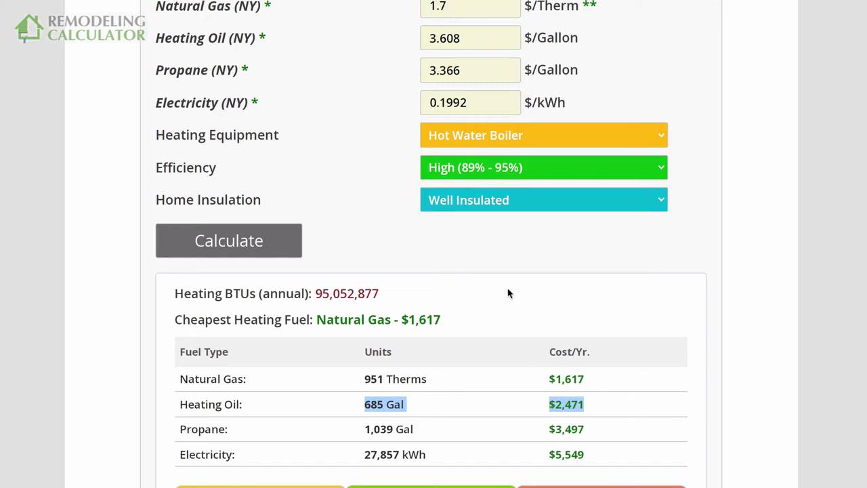
{"action": "left_click", "coordinate": [582, 427]}
{"action": "left_click_drag", "start_coordinate": [583, 427], "coordinate": [361, 430]}
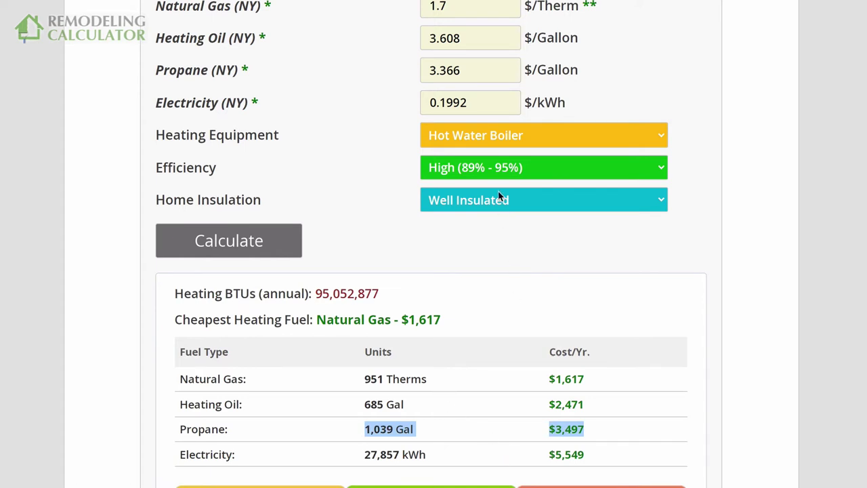
{"action": "mouse_move", "coordinate": [586, 456]}
{"action": "left_mouse_down"}
{"action": "mouse_move", "coordinate": [179, 453]}
{"action": "mouse_move", "coordinate": [371, 454]}
{"action": "mouse_move", "coordinate": [483, 471]}
{"action": "mouse_move", "coordinate": [582, 457]}
{"action": "left_mouse_up"}
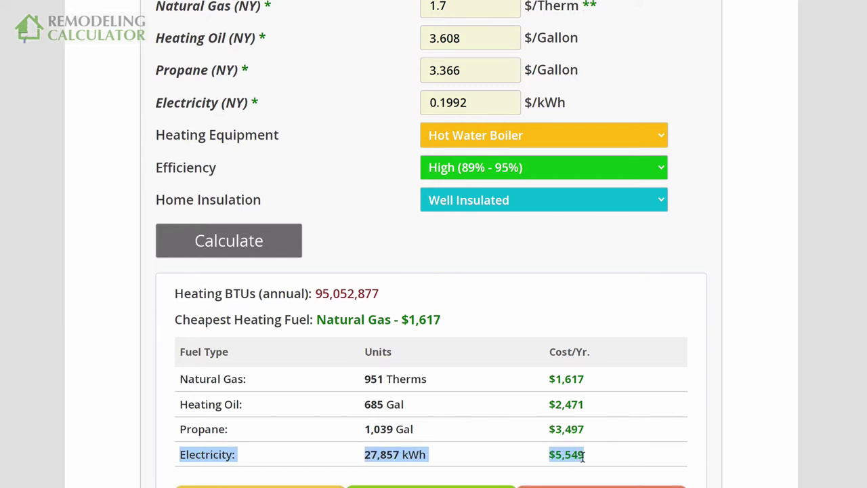
{"action": "left_click", "coordinate": [587, 175]}
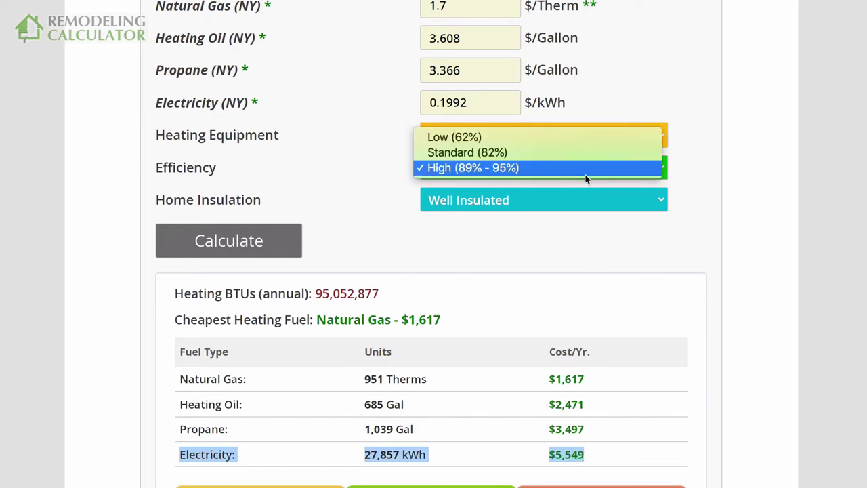
{"action": "left_click", "coordinate": [586, 177]}
{"action": "left_click", "coordinate": [562, 130]}
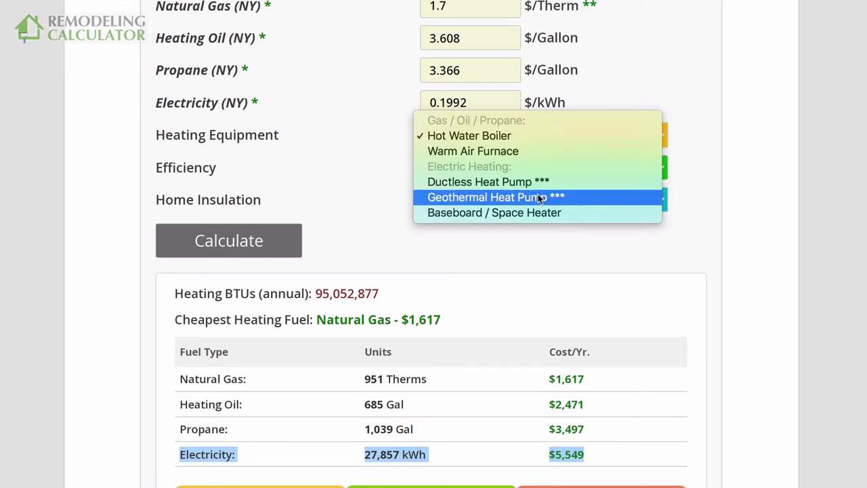
{"action": "left_click", "coordinate": [534, 252]}
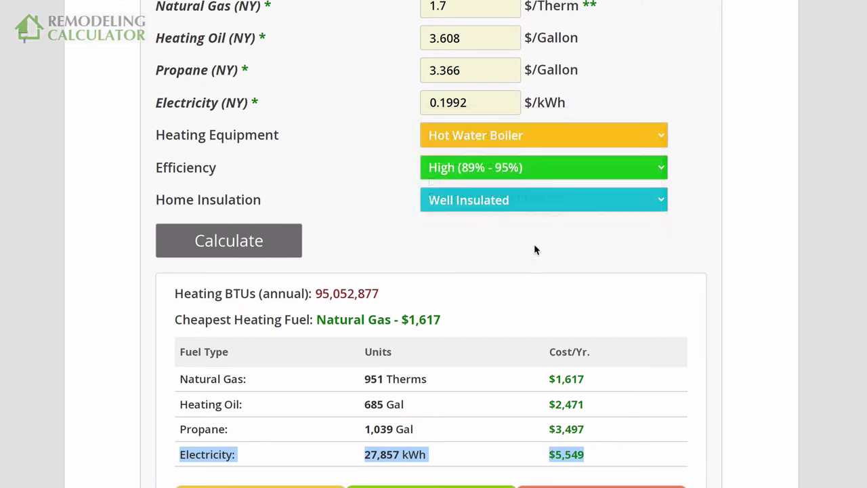
Set the efficiency to Low (62%), recalculate, and check the annual heating oil gallons and cost.
{"action": "left_click", "coordinate": [509, 178]}
{"action": "left_click", "coordinate": [509, 175]}
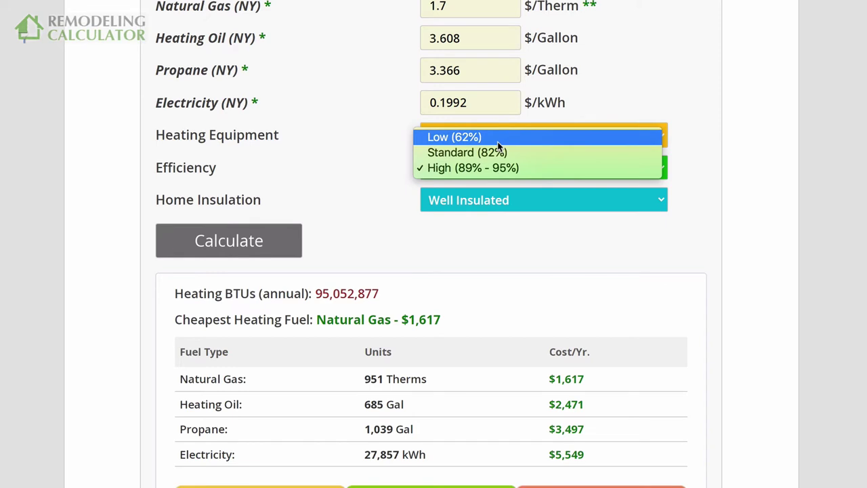
{"action": "left_click", "coordinate": [498, 138]}
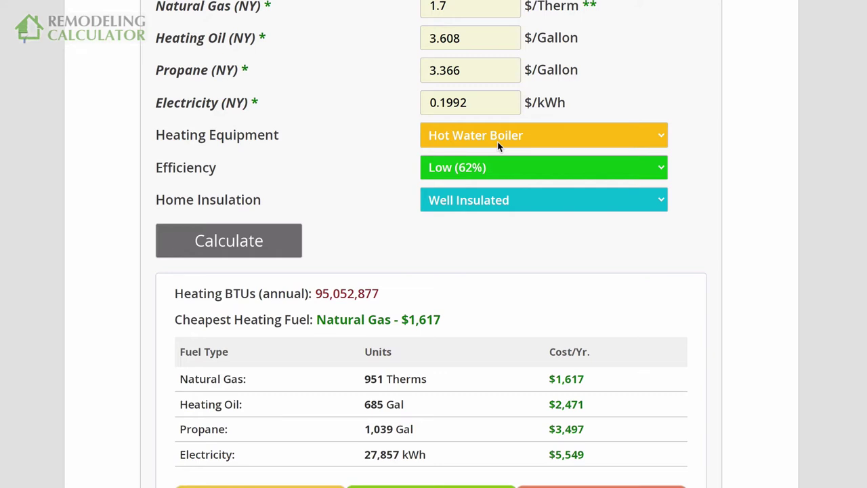
{"action": "left_click", "coordinate": [273, 251]}
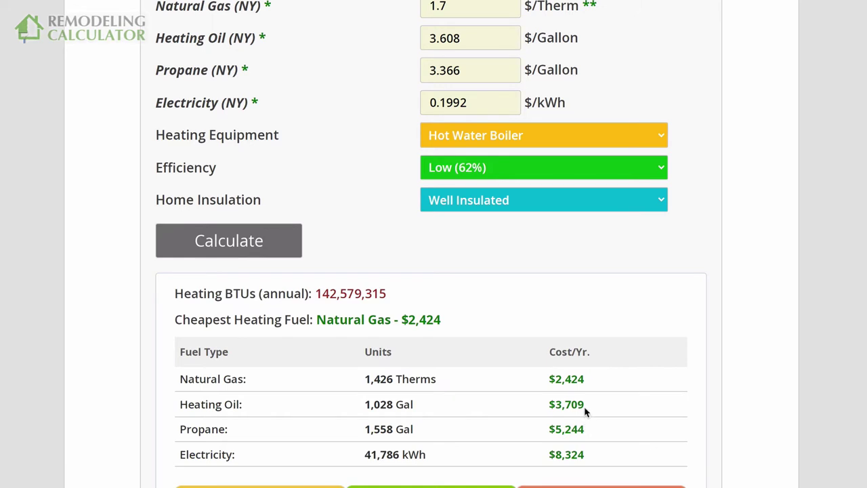
{"action": "left_click_drag", "start_coordinate": [586, 409], "coordinate": [547, 407]}
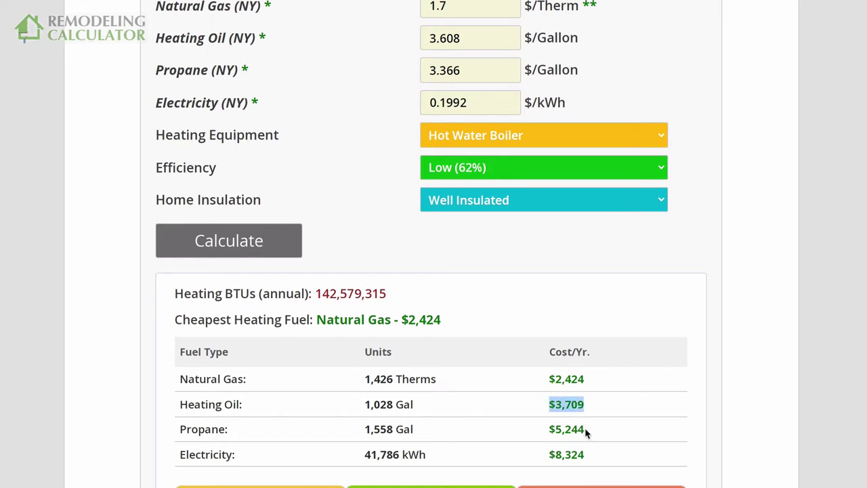
{"action": "left_click", "coordinate": [410, 405]}
{"action": "left_click_drag", "start_coordinate": [413, 405], "coordinate": [356, 408]}
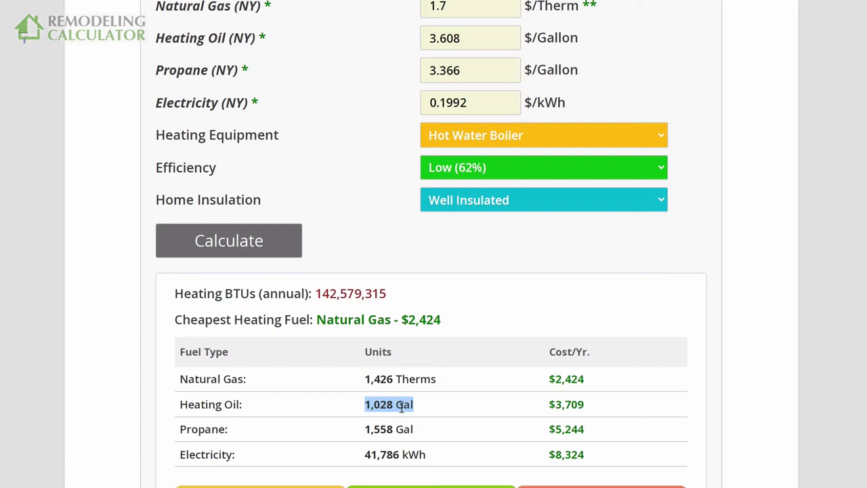
Set the boiler efficiency to Standard (82%) and recalculate the annual heating costs.
{"action": "scroll", "coordinate": [402, 407], "scroll_direction": "up", "scroll_amount": 1}
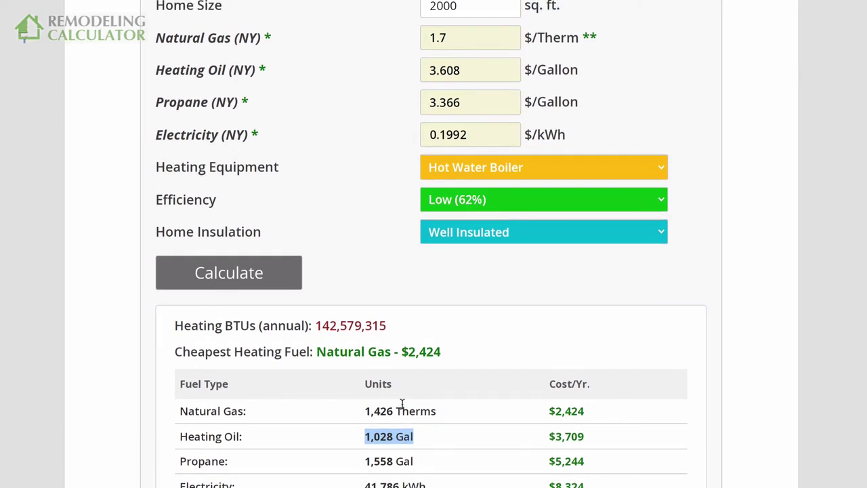
{"action": "left_click", "coordinate": [466, 199]}
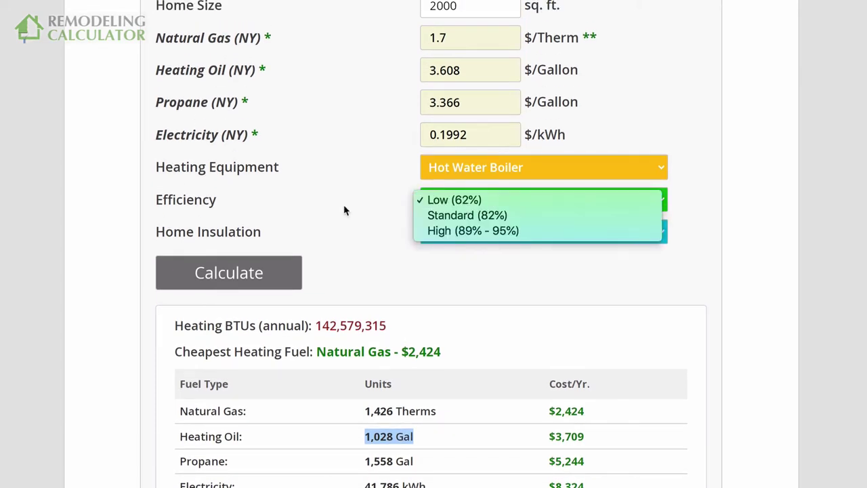
{"action": "left_click", "coordinate": [346, 209]}
{"action": "left_click", "coordinate": [464, 202]}
{"action": "left_click", "coordinate": [465, 213]}
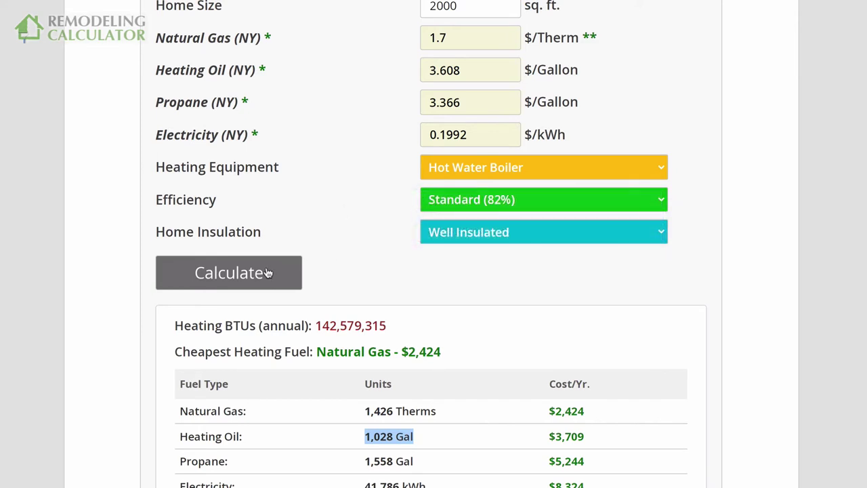
{"action": "left_click", "coordinate": [283, 279]}
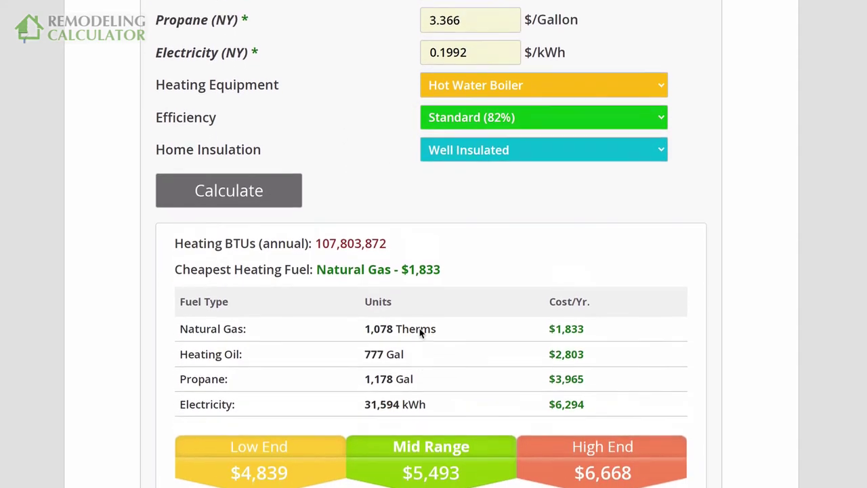
Calculate the costs at High (89% - 95%) efficiency for comparison, and return to Standard (82%) with a fresh calculation.
{"action": "left_click", "coordinate": [452, 131]}
{"action": "left_click", "coordinate": [451, 147]}
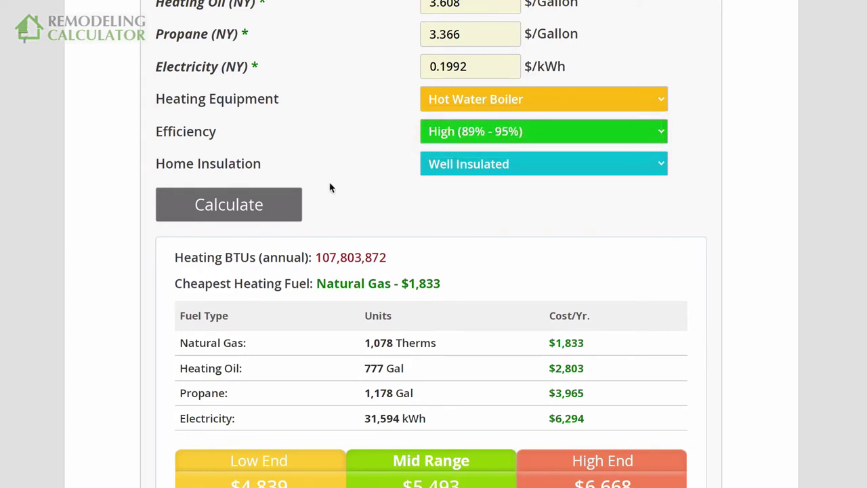
{"action": "left_click", "coordinate": [277, 209]}
{"action": "left_click", "coordinate": [534, 129]}
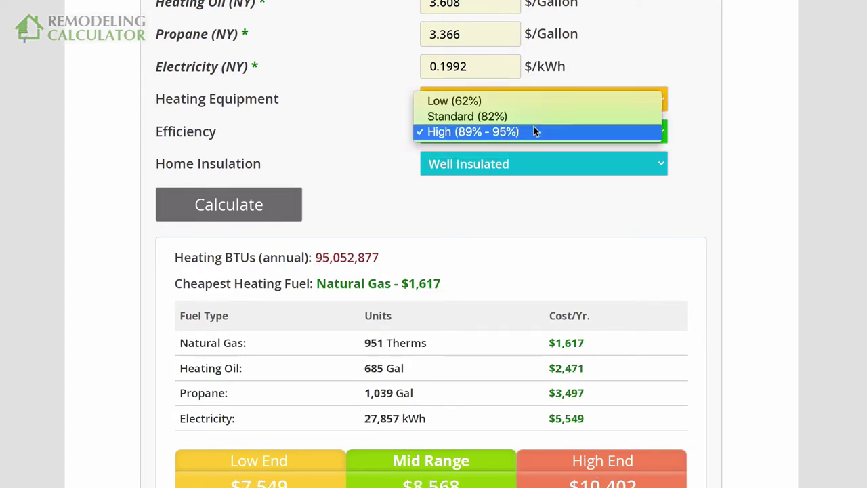
{"action": "left_click", "coordinate": [520, 115]}
{"action": "left_click", "coordinate": [274, 205]}
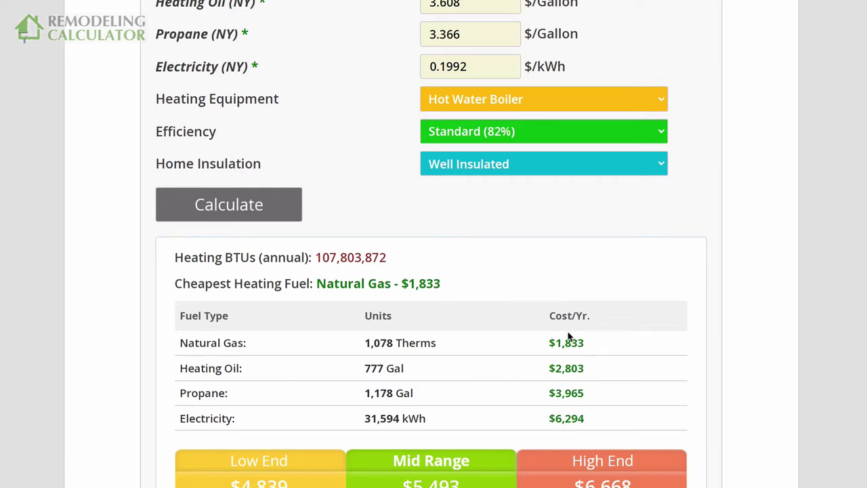
Set the boiler efficiency back to High (89% - 95%) and recalculate the annual fuel costs.
{"action": "left_click", "coordinate": [490, 129]}
{"action": "left_click", "coordinate": [485, 144]}
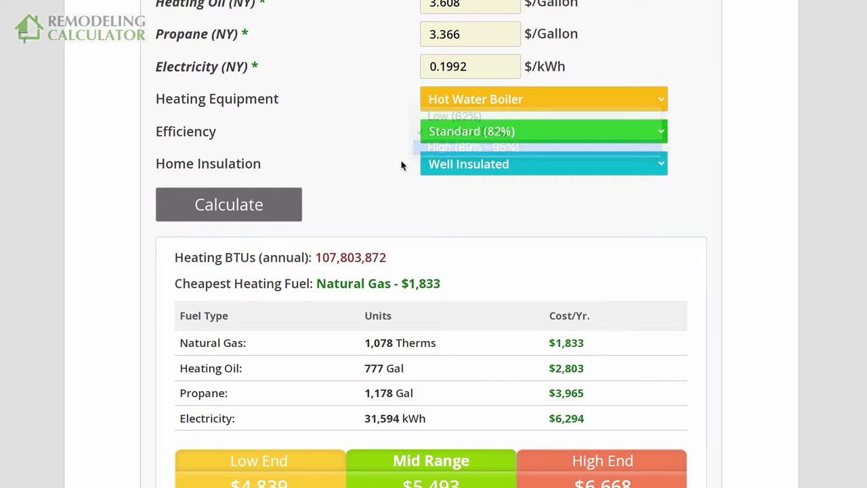
{"action": "left_click", "coordinate": [281, 212]}
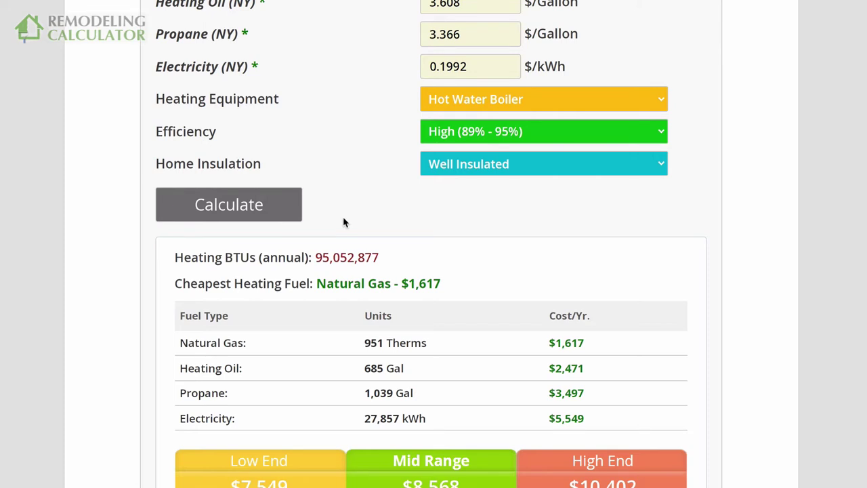
Try a calculation with Warm Air Furnace as heating equipment, and return to Hot Water Boiler with a new calculation.
{"action": "scroll", "coordinate": [343, 222], "scroll_direction": "up", "scroll_amount": 1}
{"action": "scroll", "coordinate": [395, 213], "scroll_direction": "down", "scroll_amount": 1}
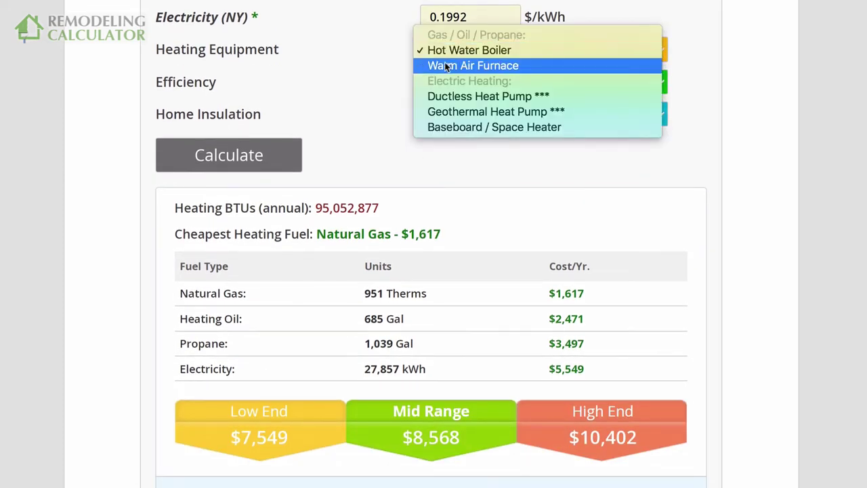
{"action": "left_click", "coordinate": [447, 66]}
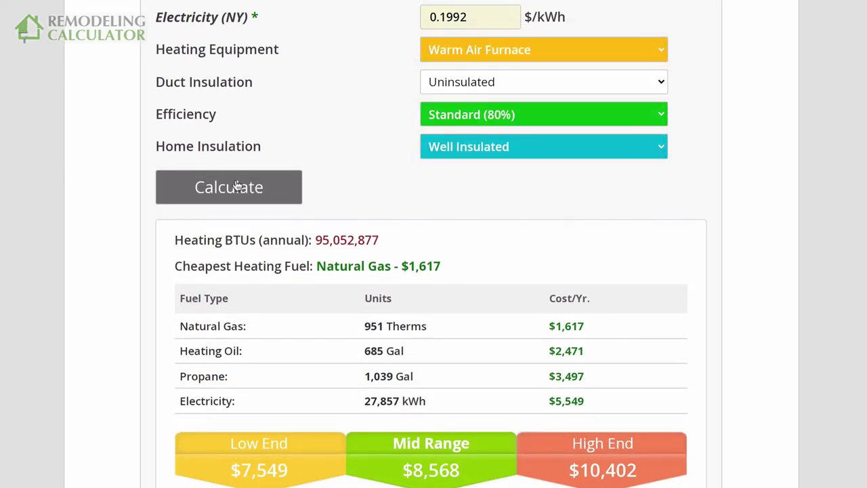
{"action": "left_click", "coordinate": [237, 186]}
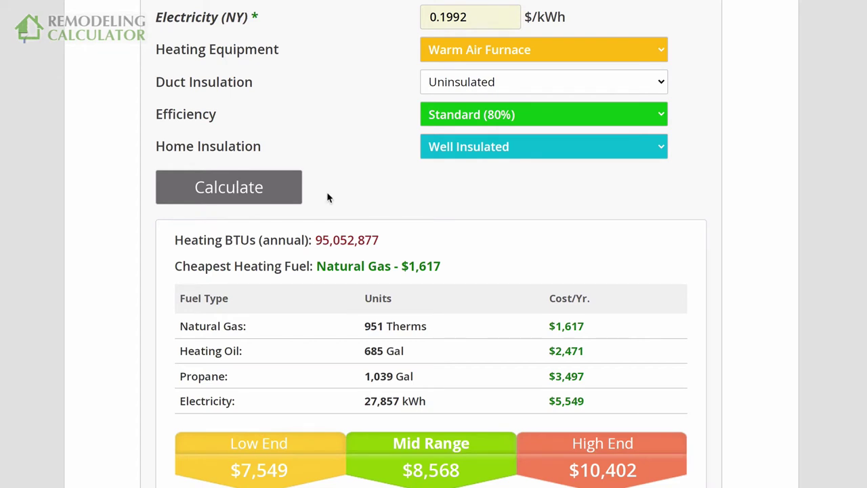
{"action": "left_click", "coordinate": [461, 42]}
{"action": "left_click", "coordinate": [456, 34]}
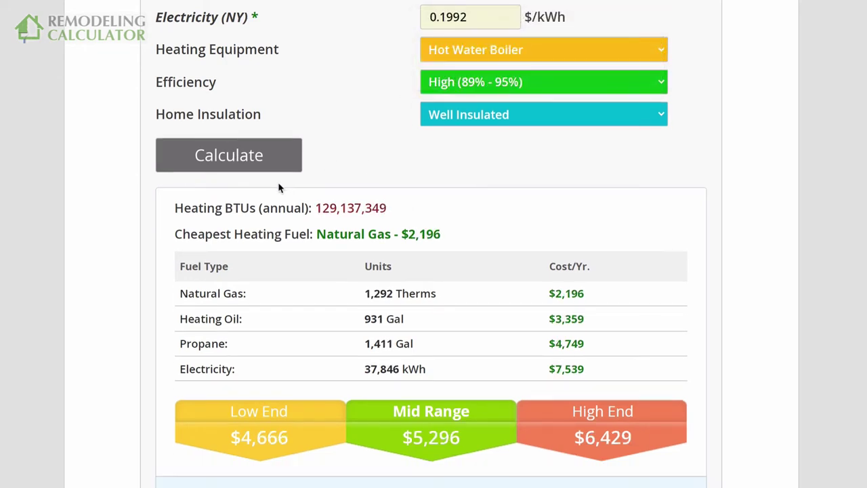
{"action": "left_click", "coordinate": [278, 166]}
Recalculate the hot water boiler at Standard (82%) efficiency and check its annual heating BTUs.
{"action": "left_click", "coordinate": [513, 80]}
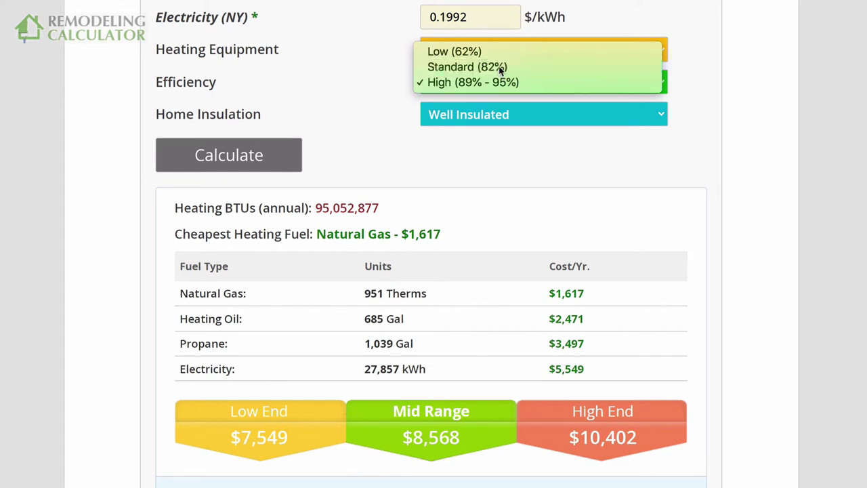
{"action": "left_click", "coordinate": [500, 68]}
{"action": "left_click", "coordinate": [290, 161]}
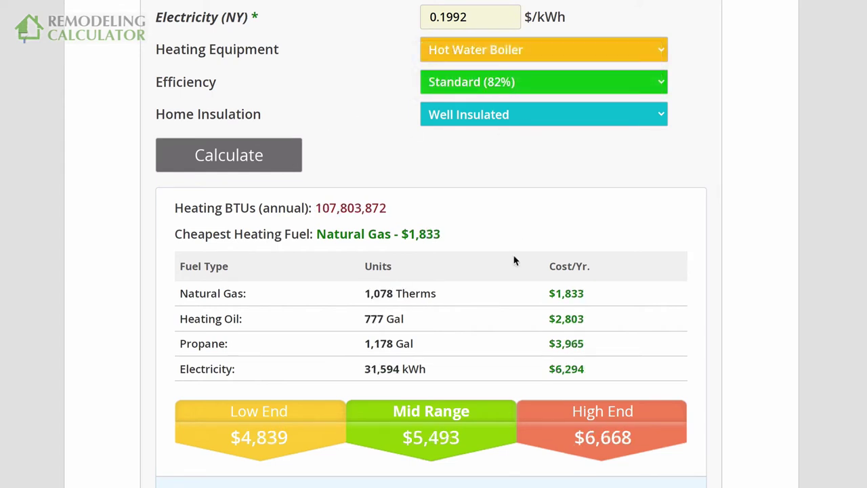
{"action": "left_click_drag", "start_coordinate": [387, 211], "coordinate": [317, 209]}
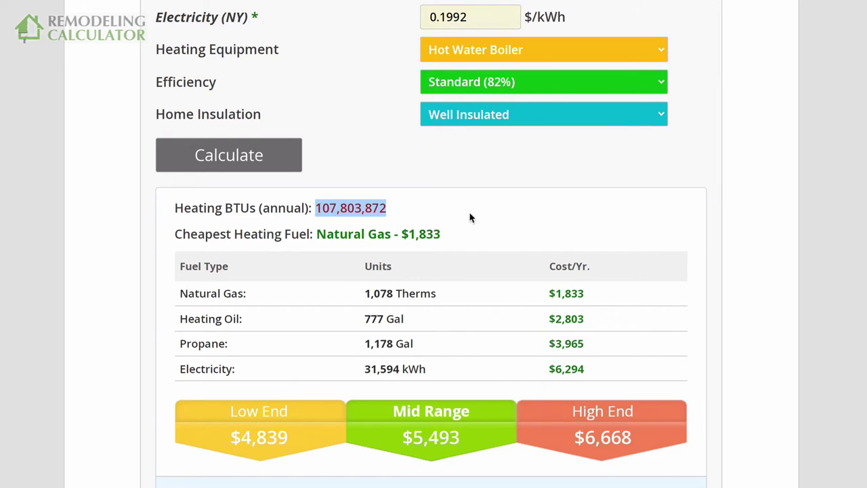
Change the heating equipment to Warm Air Furnace with uninsulated ducts, recalculate, and review the annual BTUs and fuel costs.
{"action": "left_click", "coordinate": [485, 52]}
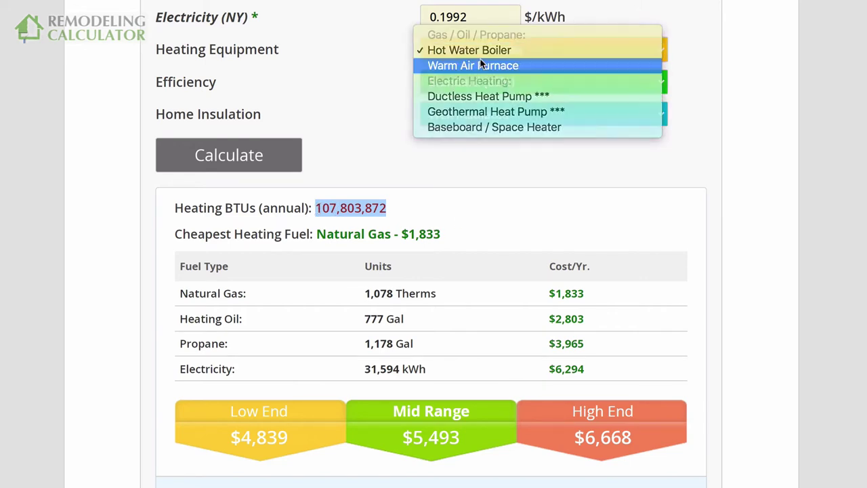
{"action": "left_click", "coordinate": [481, 61]}
{"action": "left_click", "coordinate": [264, 193]}
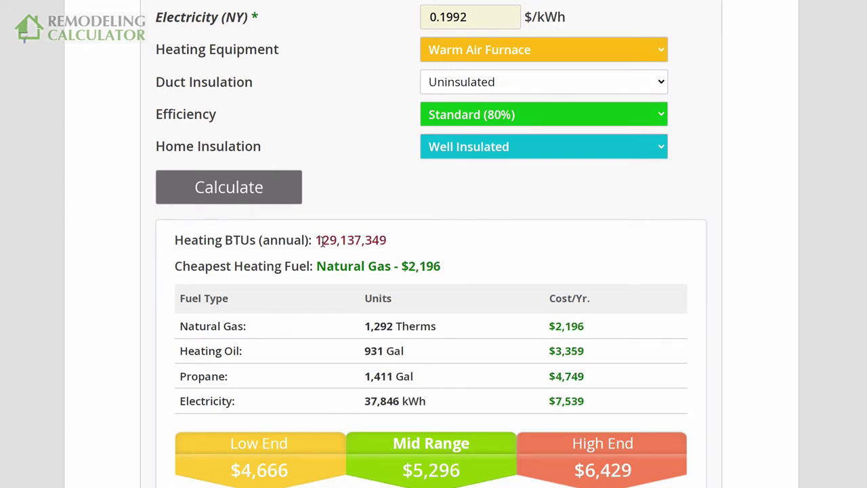
{"action": "scroll", "coordinate": [413, 251], "scroll_direction": "down", "scroll_amount": 1}
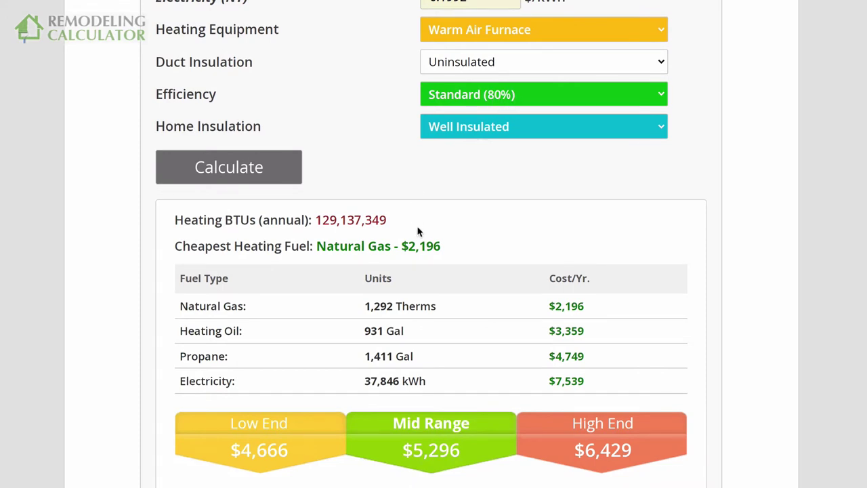
{"action": "scroll", "coordinate": [418, 232], "scroll_direction": "up", "scroll_amount": 1}
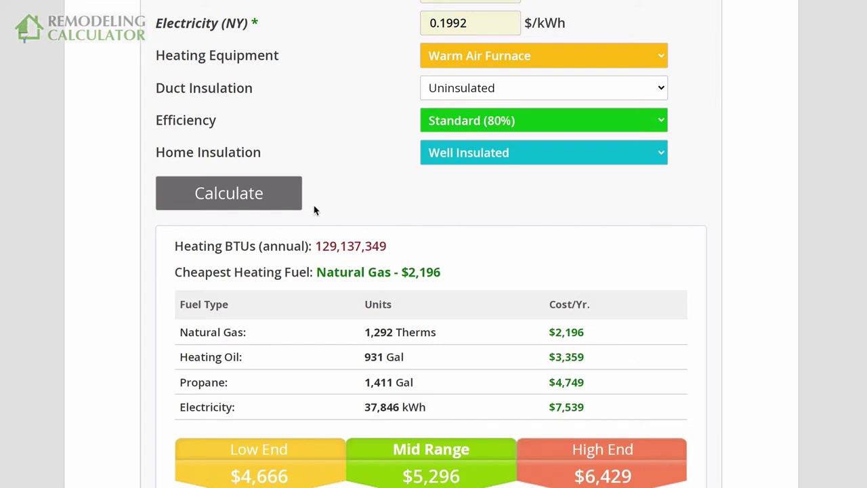
Set the furnace's duct insulation to 10-R value and recalculate the annual heating costs.
{"action": "left_click", "coordinate": [452, 87]}
{"action": "left_click", "coordinate": [450, 133]}
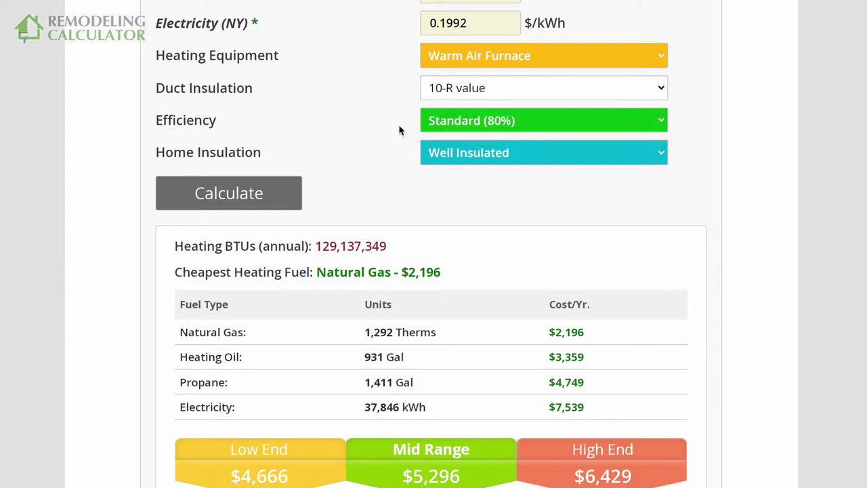
{"action": "left_click", "coordinate": [275, 195]}
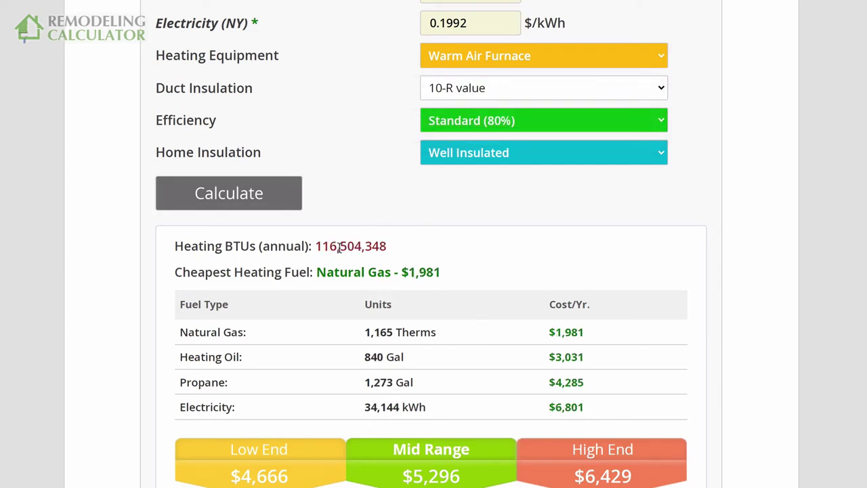
Recalculate the furnace's annual heating costs with Uninsulated ducts, and again with the duct insulation back at 10-R value.
{"action": "left_click", "coordinate": [503, 89]}
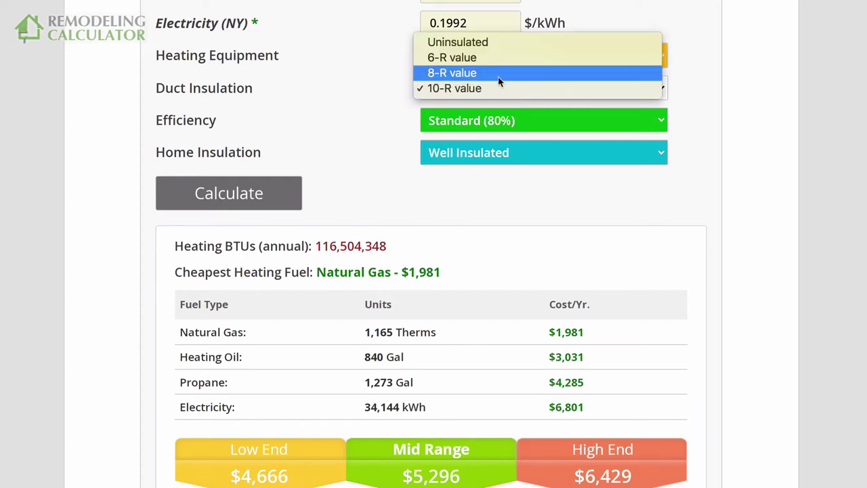
{"action": "left_click", "coordinate": [496, 44]}
{"action": "left_click", "coordinate": [274, 196]}
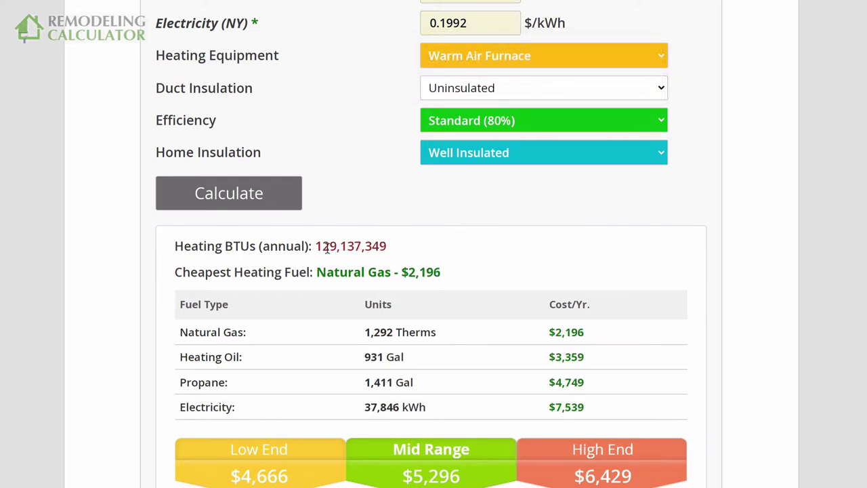
{"action": "left_click", "coordinate": [452, 91]}
{"action": "left_click", "coordinate": [445, 134]}
{"action": "left_click", "coordinate": [284, 195]}
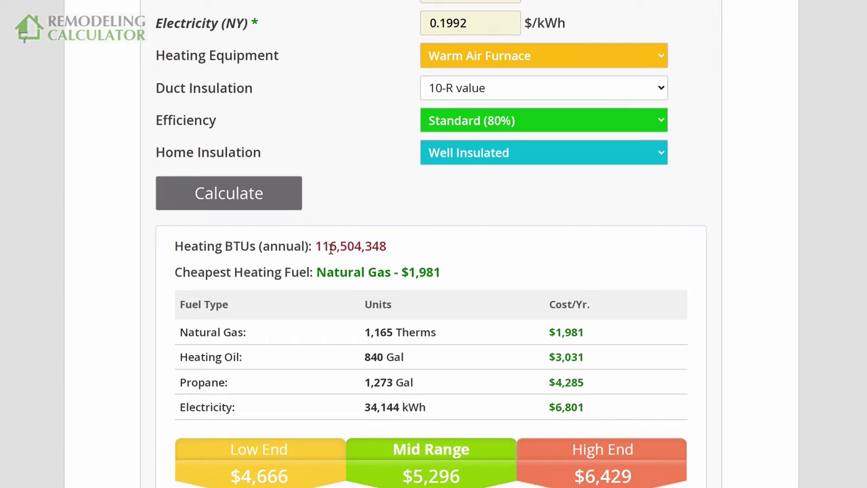
Repeat the duct comparison by recalculating once more with Uninsulated and once more with 10-R value duct insulation.
{"action": "left_click", "coordinate": [452, 89]}
{"action": "left_click", "coordinate": [453, 42]}
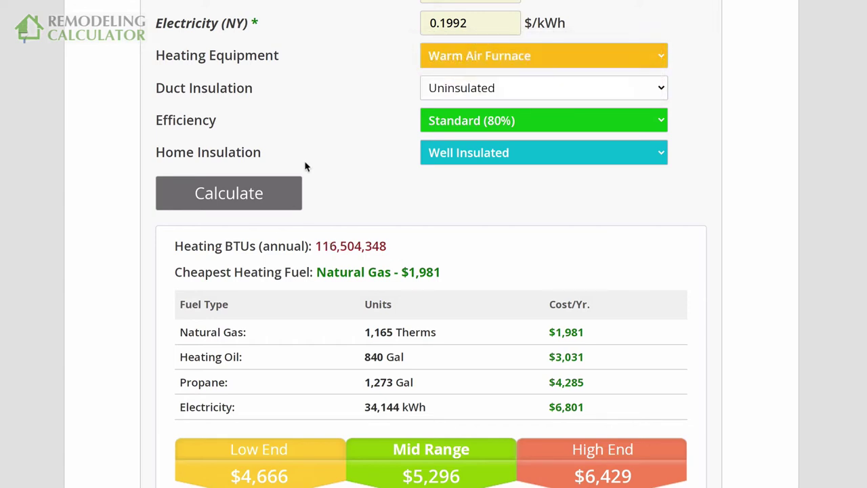
{"action": "left_click", "coordinate": [277, 198]}
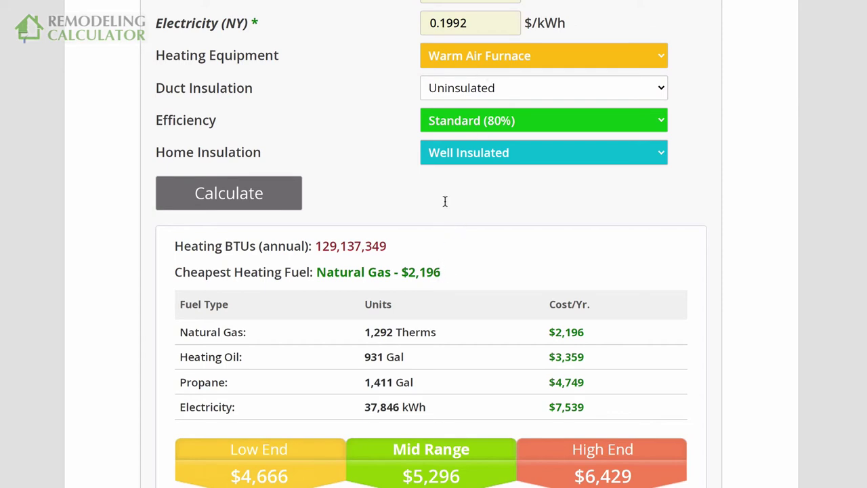
{"action": "left_click", "coordinate": [474, 59]}
{"action": "left_click", "coordinate": [474, 59]}
{"action": "left_click", "coordinate": [466, 87]}
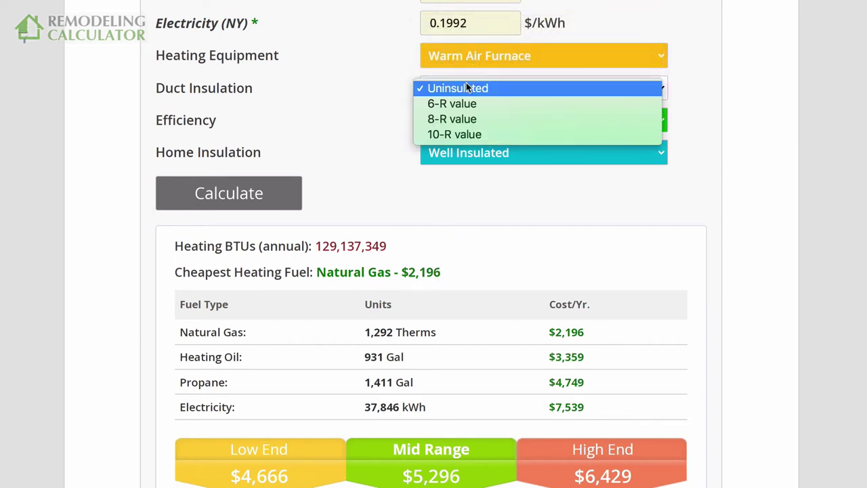
{"action": "left_click", "coordinate": [454, 133]}
{"action": "left_click", "coordinate": [296, 203]}
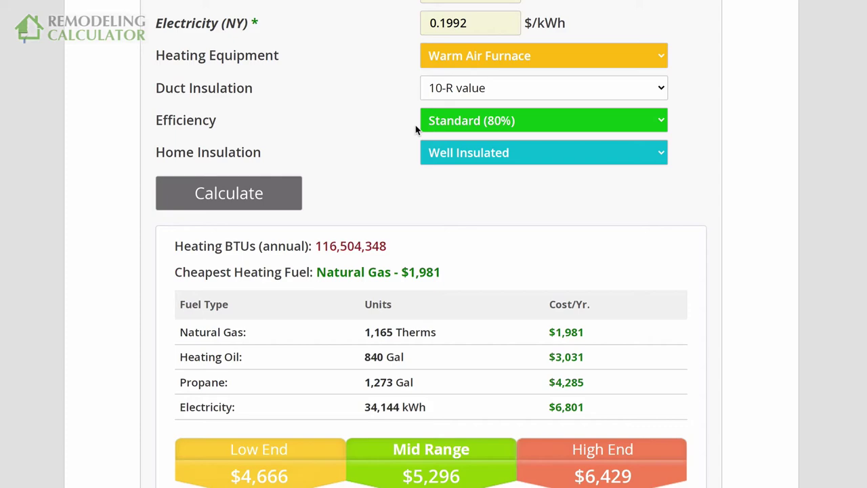
{"action": "scroll", "coordinate": [416, 128], "scroll_direction": "up", "scroll_amount": 15}
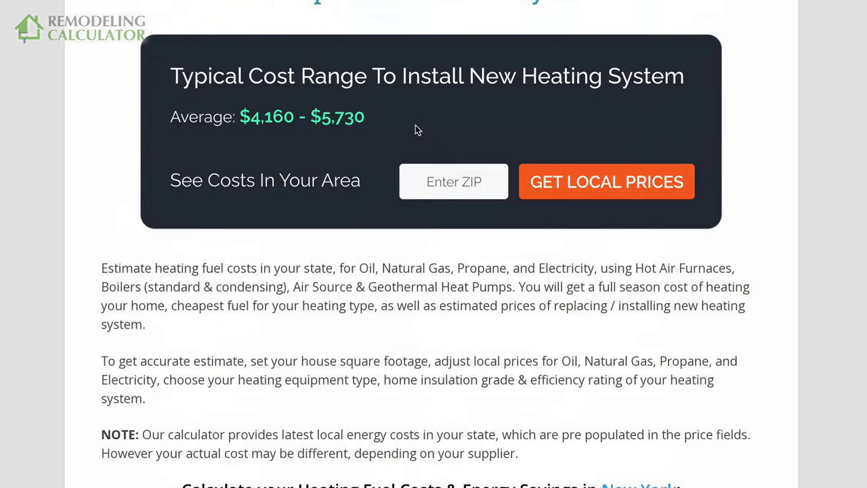
{"action": "mouse_move", "coordinate": [140, 46]}
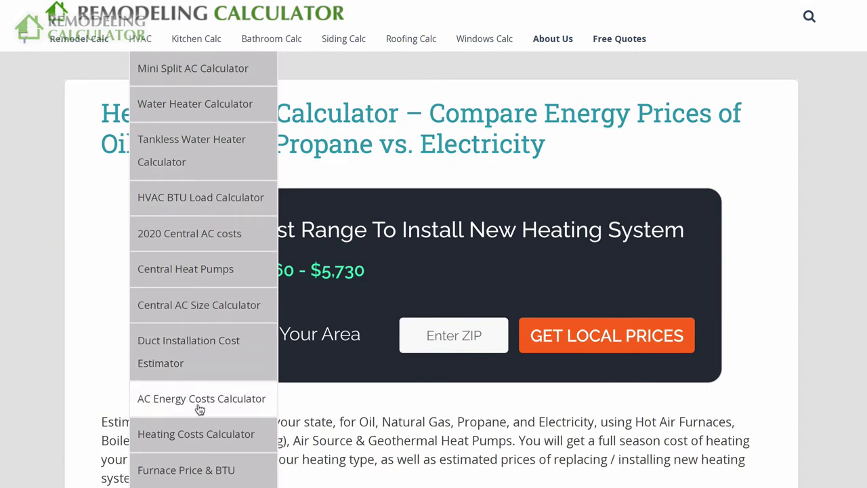
{"action": "scroll", "coordinate": [96, 337], "scroll_direction": "down", "scroll_amount": 15}
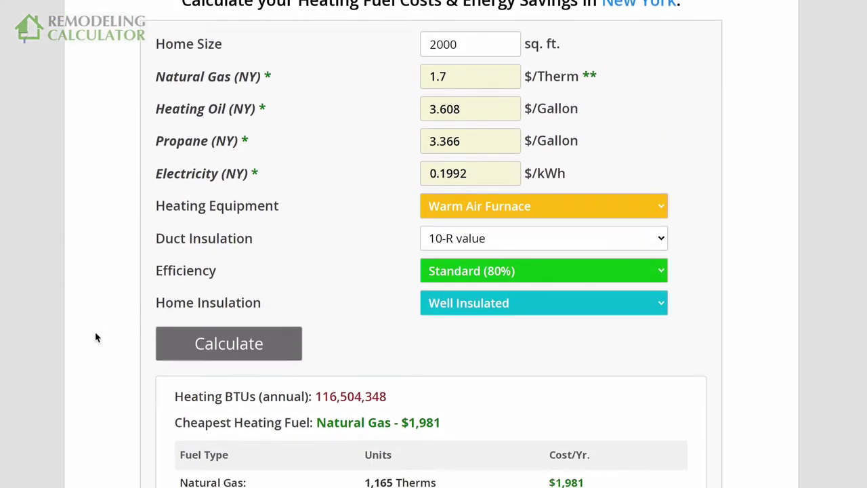
Set the warm air furnace's efficiency to High (95%) and recalculate the annual heating costs.
{"action": "left_click", "coordinate": [478, 269]}
{"action": "left_click", "coordinate": [475, 285]}
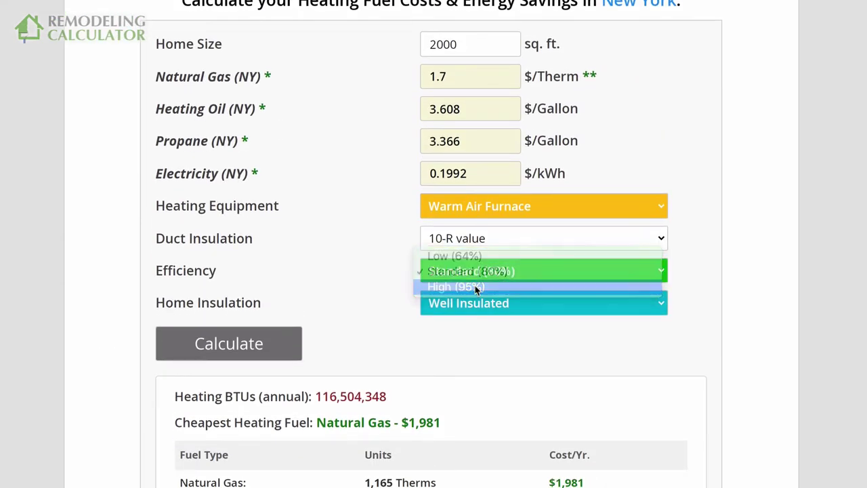
{"action": "scroll", "coordinate": [400, 292], "scroll_direction": "down", "scroll_amount": 2}
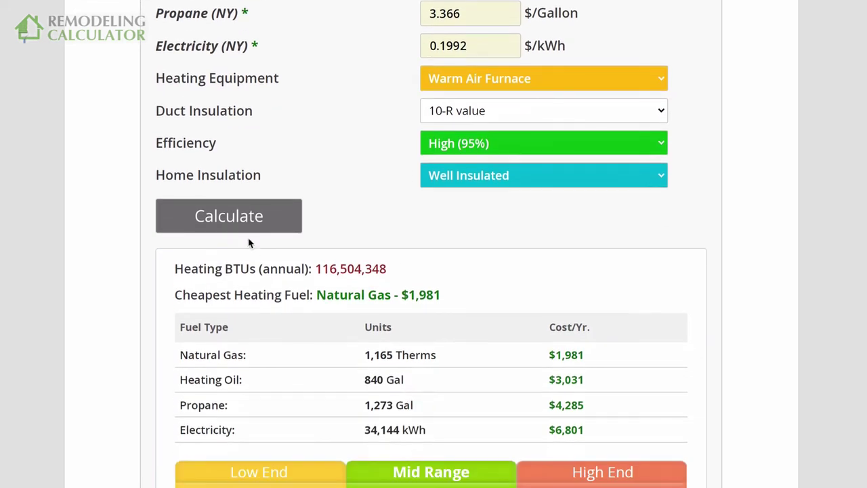
{"action": "left_click", "coordinate": [248, 217]}
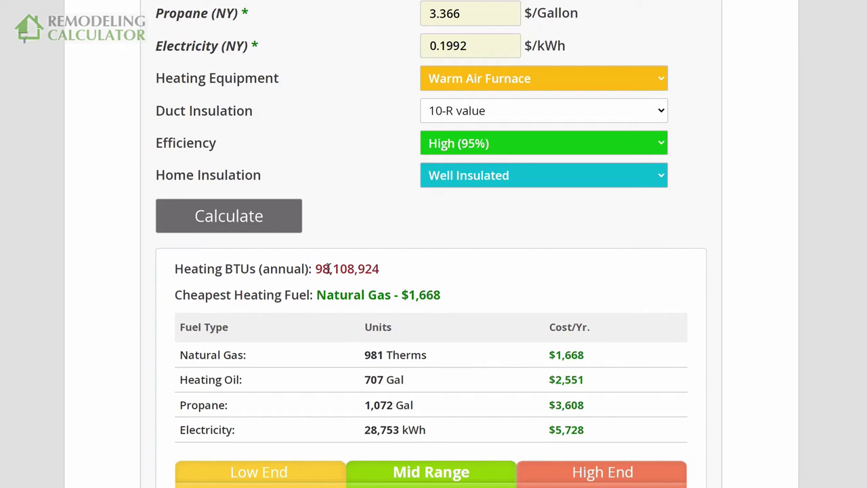
{"action": "left_click", "coordinate": [461, 145]}
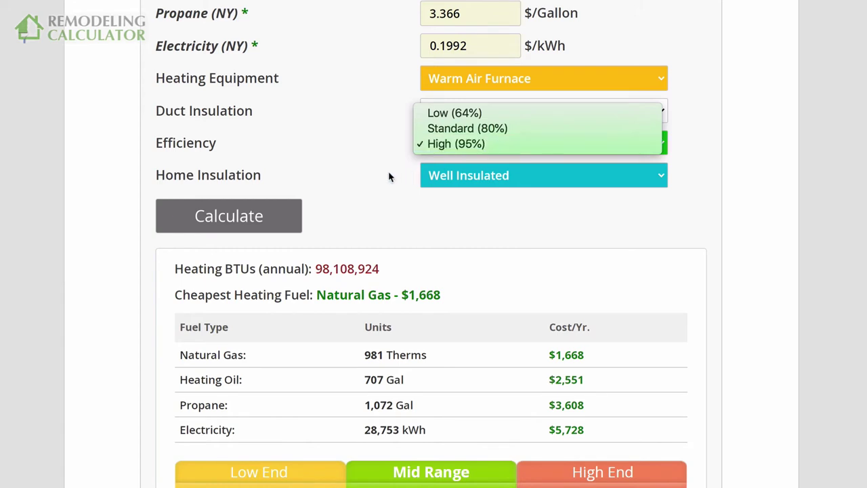
{"action": "left_click", "coordinate": [446, 144]}
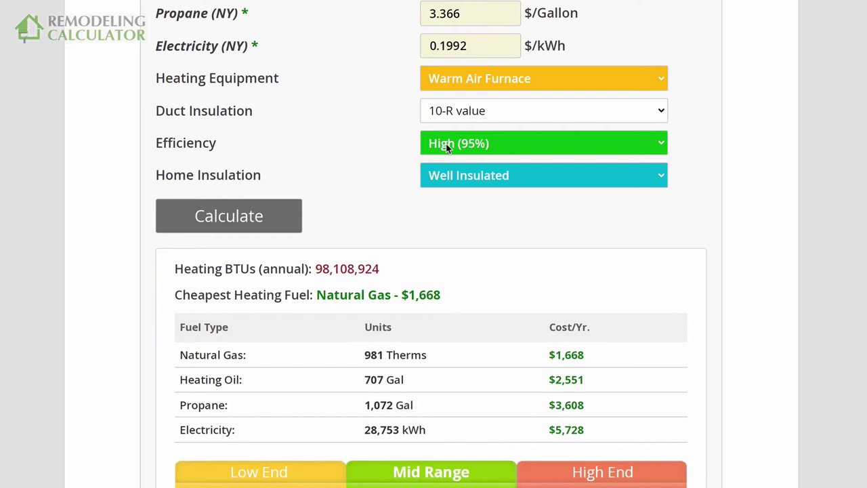
Lower the furnace's efficiency to Low (64%) and recalculate the annual BTUs and fuel costs.
{"action": "left_click", "coordinate": [452, 145]}
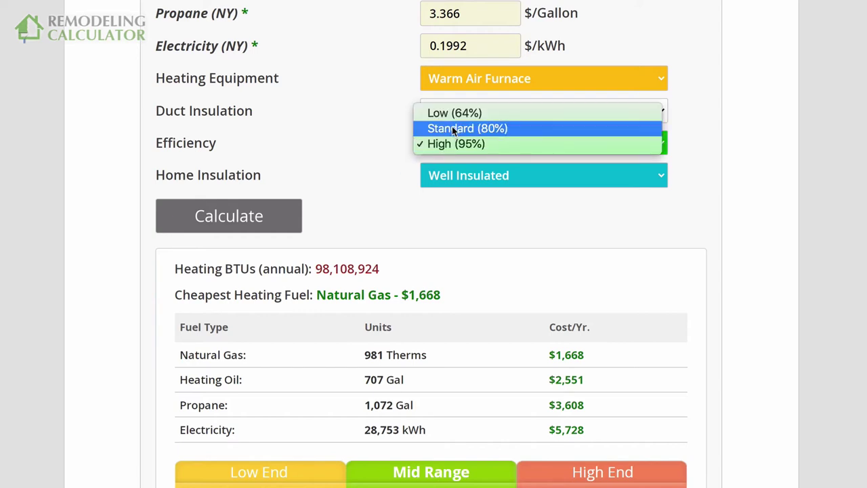
{"action": "left_click", "coordinate": [453, 113]}
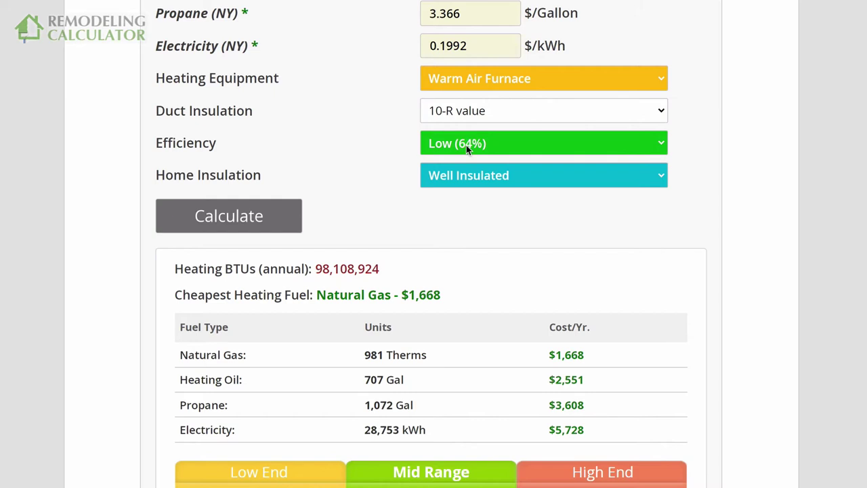
{"action": "scroll", "coordinate": [466, 145], "scroll_direction": "up", "scroll_amount": 1}
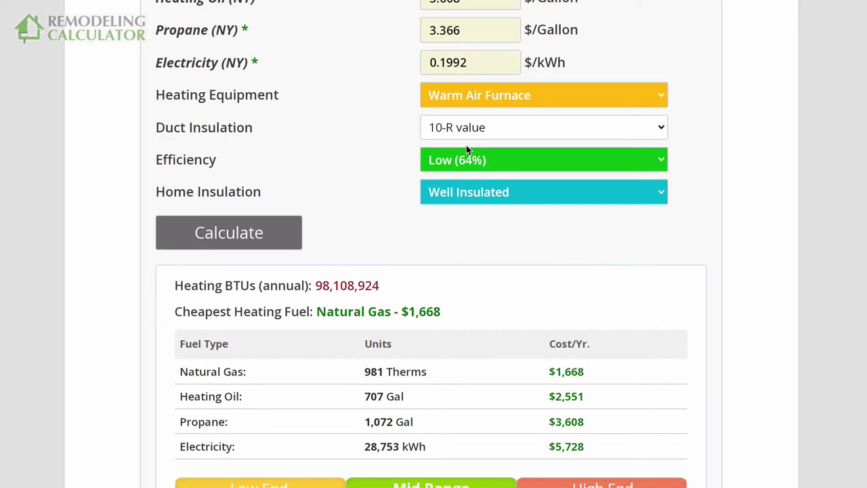
{"action": "left_click", "coordinate": [267, 237]}
{"action": "left_click", "coordinate": [280, 243]}
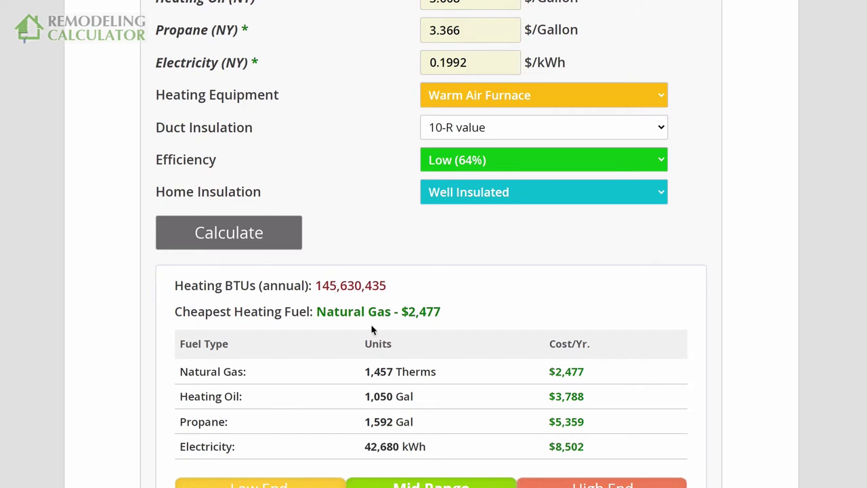
Return the furnace's efficiency to High (95%) and recalculate the fuel costs for comparison.
{"action": "left_click", "coordinate": [488, 160]}
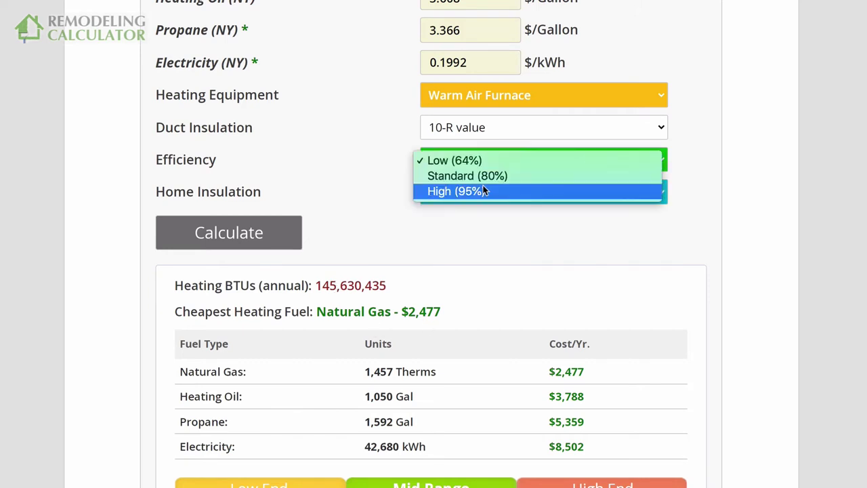
{"action": "left_click", "coordinate": [483, 190]}
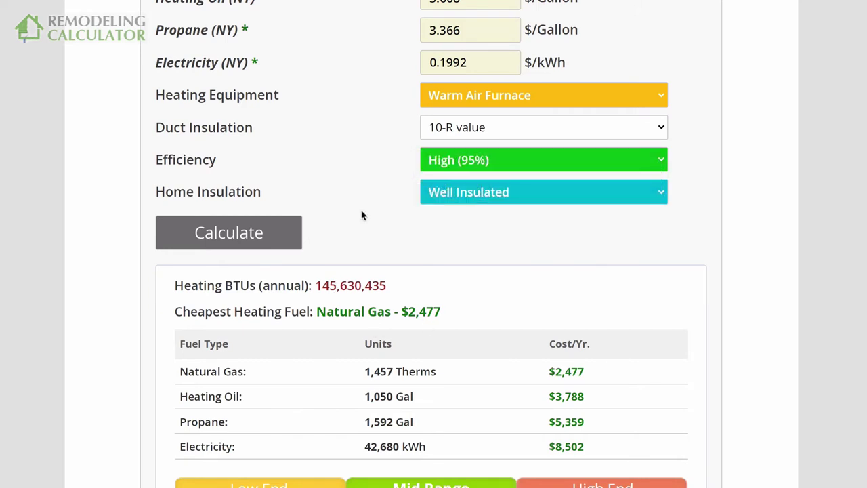
{"action": "left_click", "coordinate": [278, 233]}
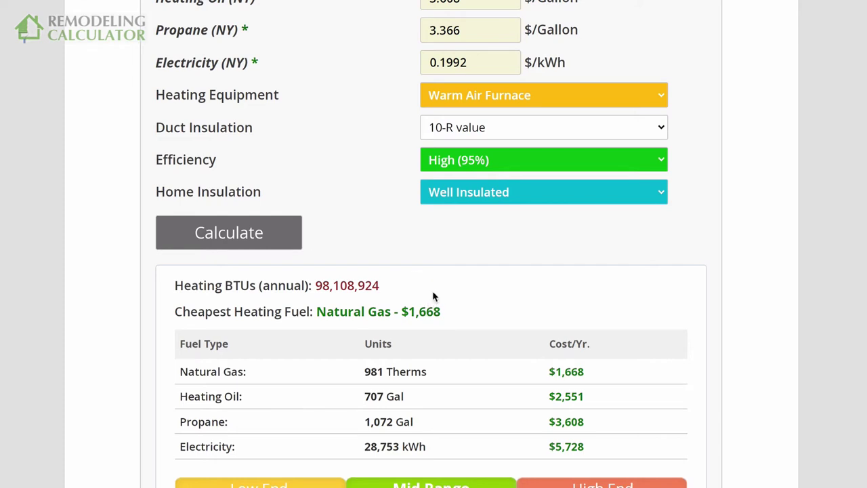
Change the heating equipment to Ductless Heat Pump, trying High (3.7 COP) efficiency before settling on Standard (3.2 COP).
{"action": "left_click", "coordinate": [458, 94]}
{"action": "left_click", "coordinate": [473, 127]}
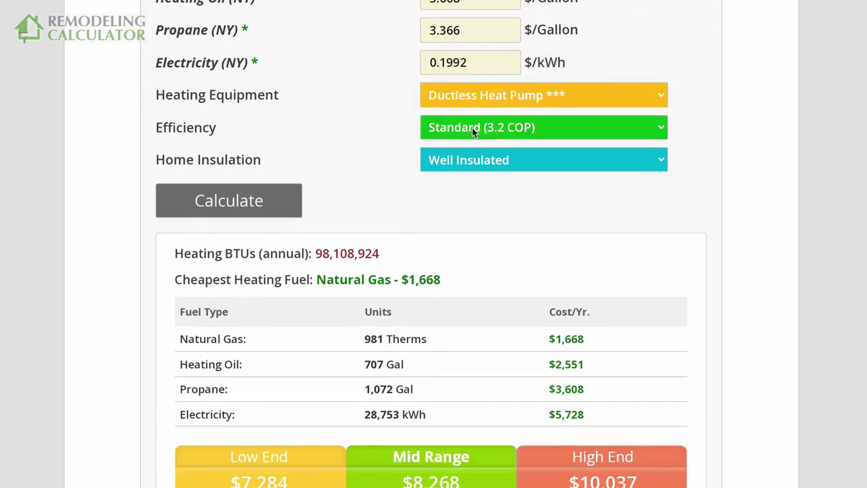
{"action": "left_click", "coordinate": [464, 128]}
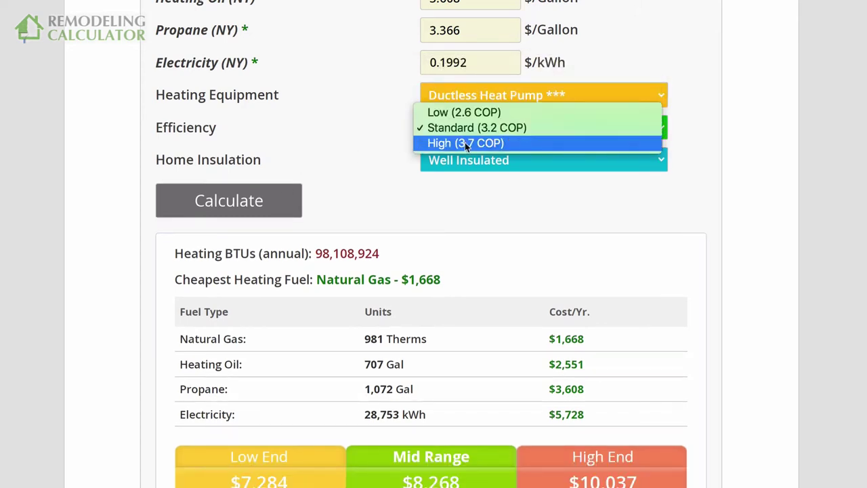
{"action": "left_click", "coordinate": [464, 142]}
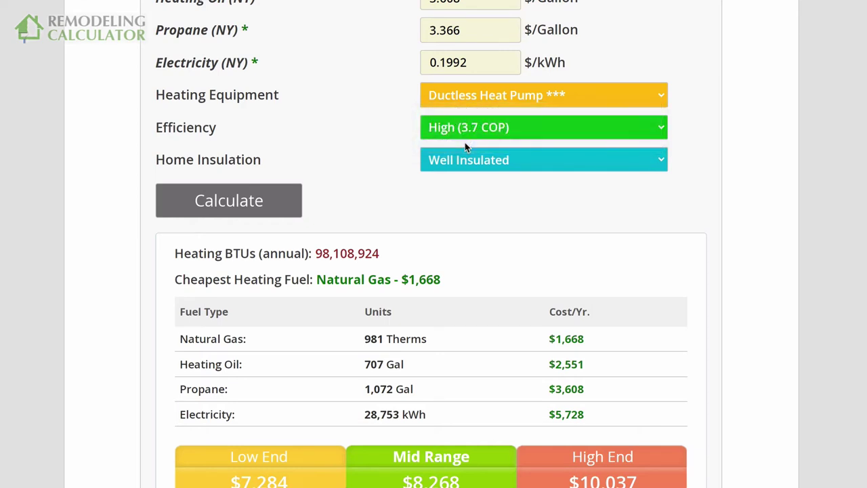
{"action": "left_click", "coordinate": [467, 130]}
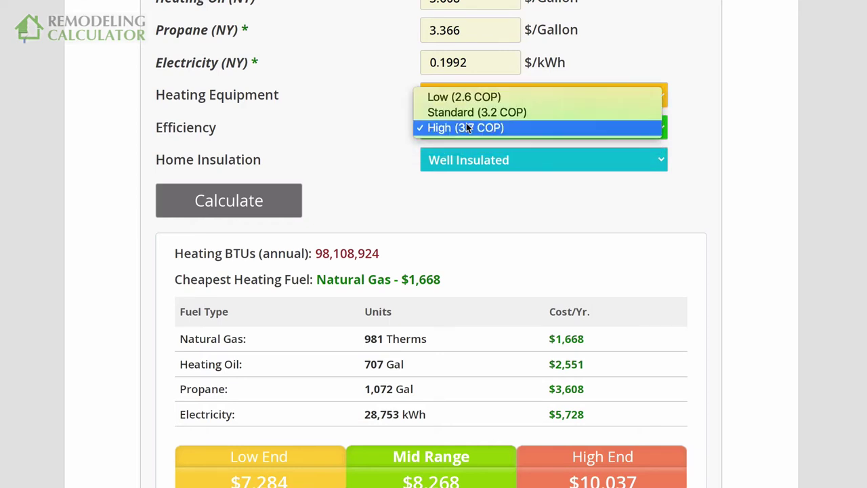
{"action": "left_click", "coordinate": [459, 113]}
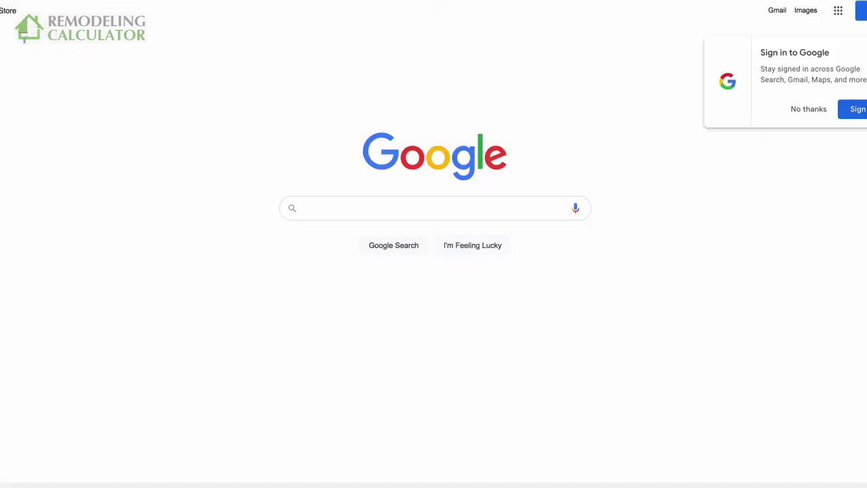
Switch to Google, search for "1 kwh btu", and highlight the converted BTU value.
{"action": "left_click", "coordinate": [381, 206]}
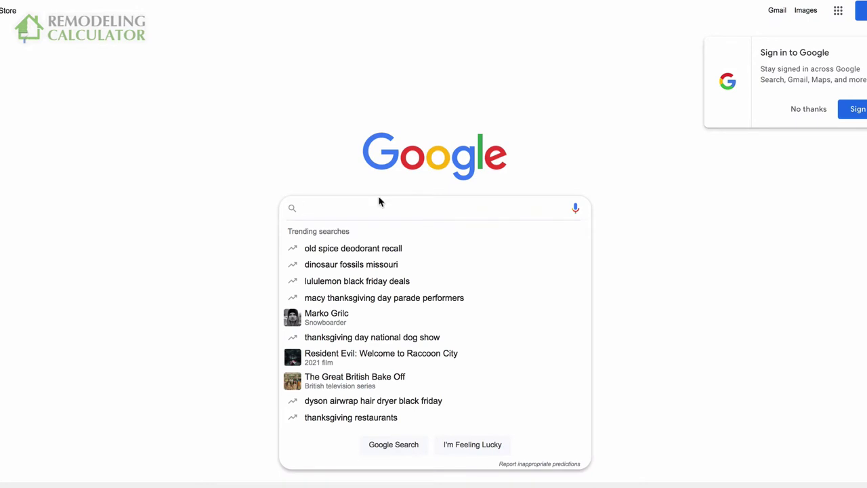
{"action": "type", "text": "1 kwh "}
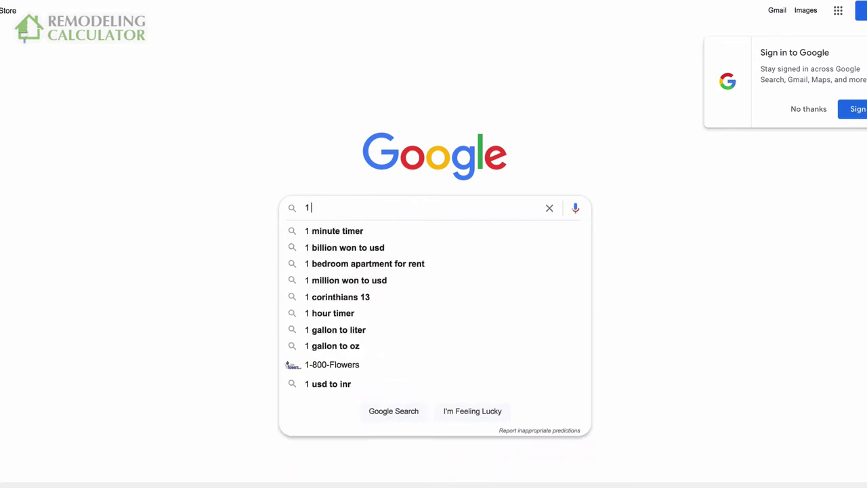
{"action": "type", "text": "btu"}
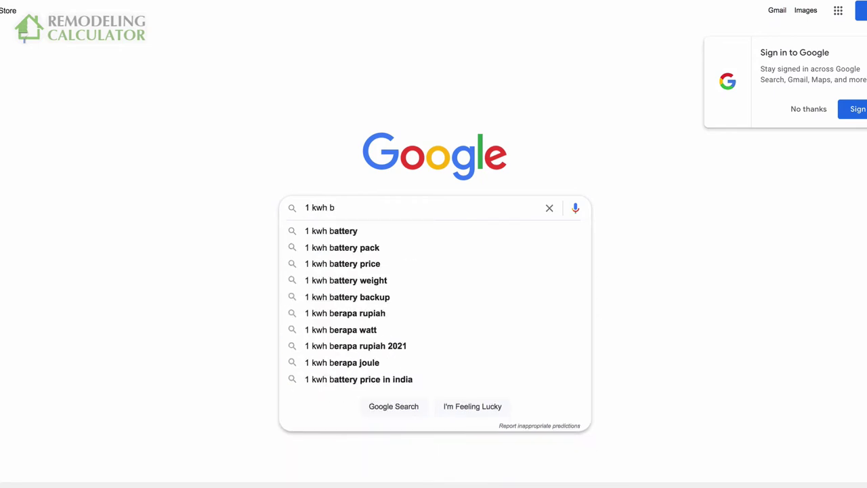
{"action": "key", "text": "Return"}
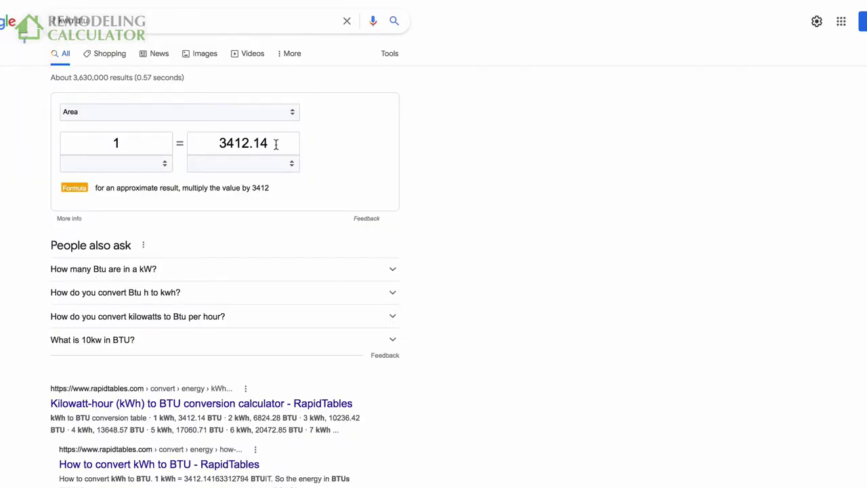
{"action": "left_click_drag", "start_coordinate": [270, 143], "coordinate": [218, 143]}
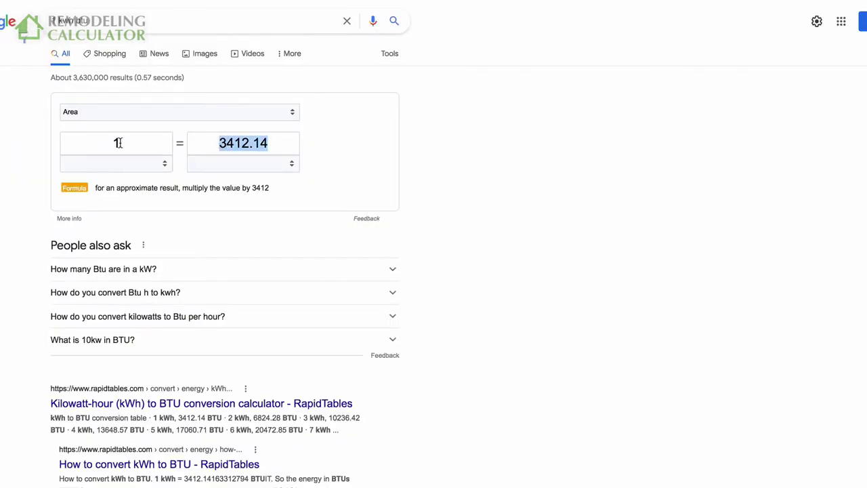
Try to convert 3.2 kWh to BTU in the unit converter, and run the "1 kwh btu" search again.
{"action": "double_click", "coordinate": [119, 143]}
{"action": "type", "text": "3.2"}
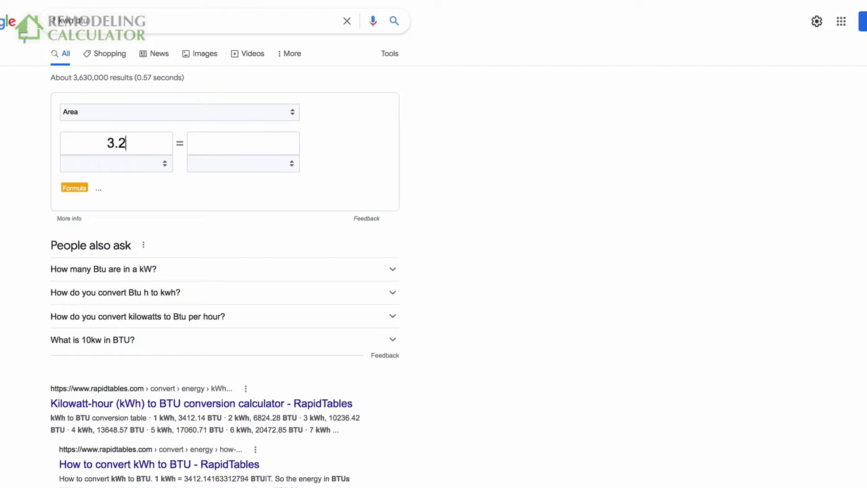
{"action": "double_click", "coordinate": [116, 142]}
{"action": "left_click", "coordinate": [226, 143]}
{"action": "key", "text": "ctrl+z"}
{"action": "key", "text": "ctrl+z"}
{"action": "key", "text": "ctrl+z"}
{"action": "left_click", "coordinate": [125, 20]}
{"action": "key", "text": "Return"}
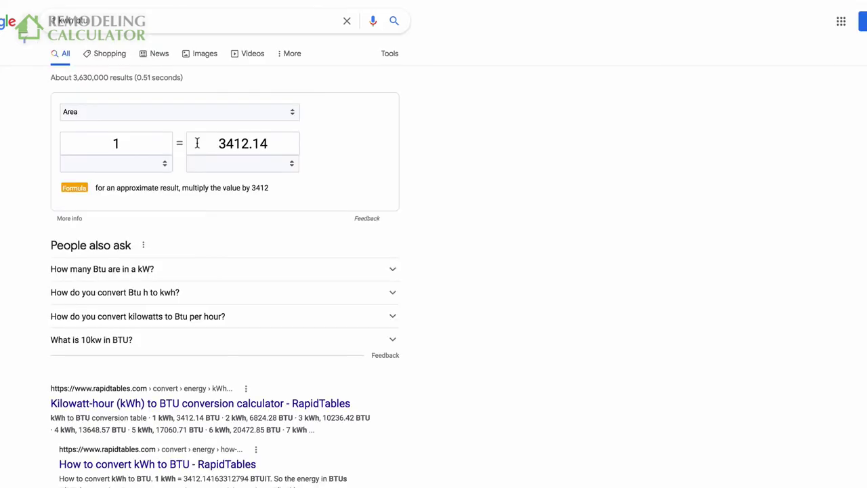
Try again to convert 3.2 kWh to BTU in the unit converter.
{"action": "left_click", "coordinate": [143, 145]}
{"action": "type", "text": "3"}
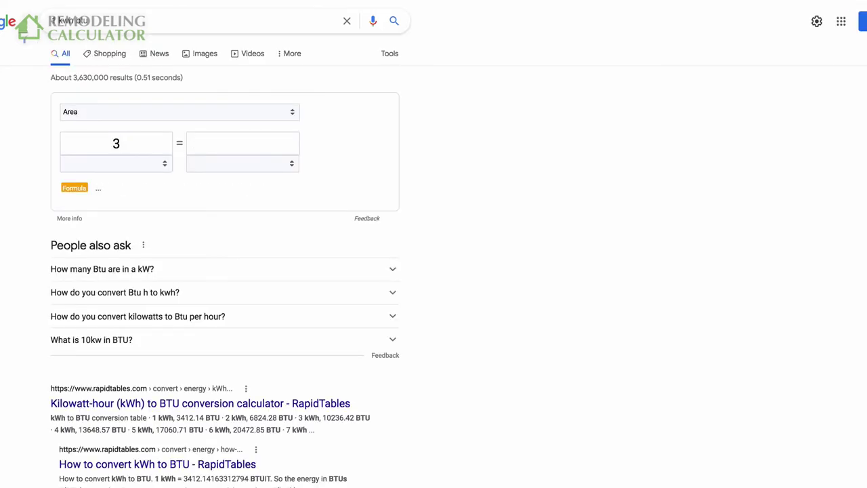
{"action": "type", "text": ".2"}
{"action": "left_click", "coordinate": [166, 166]}
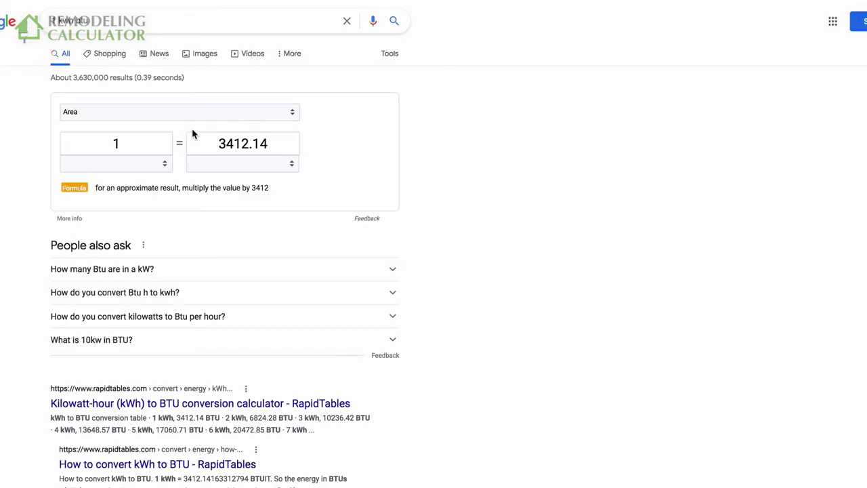
Select the converted BTU value, open the Calculator app and place it over the heating cost page.
{"action": "double_click", "coordinate": [235, 142]}
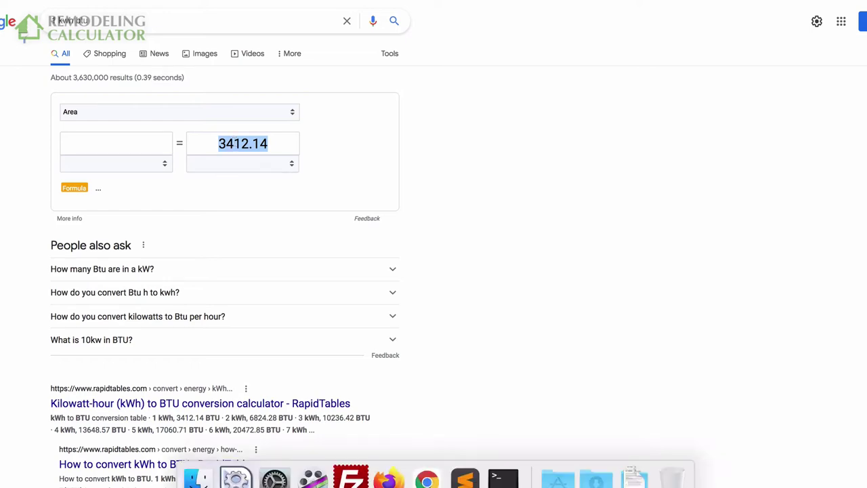
{"action": "left_click", "coordinate": [552, 471]}
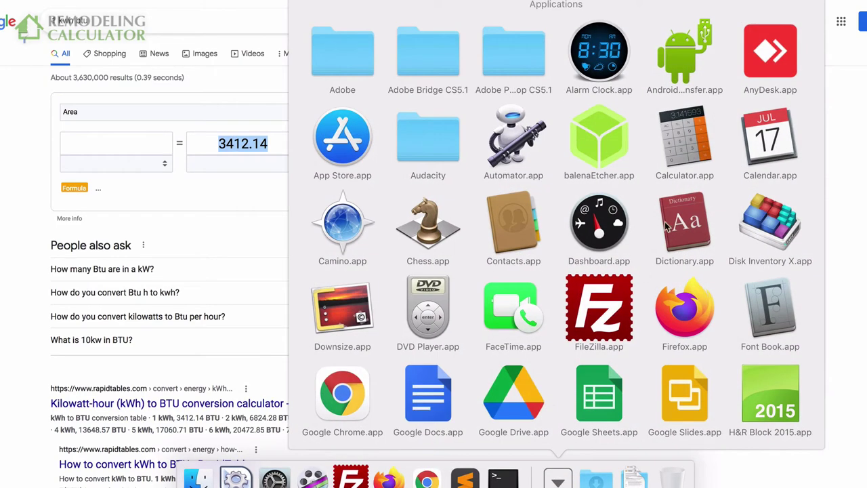
{"action": "left_click", "coordinate": [675, 162]}
{"action": "left_click_drag", "start_coordinate": [285, 182], "coordinate": [322, 122]}
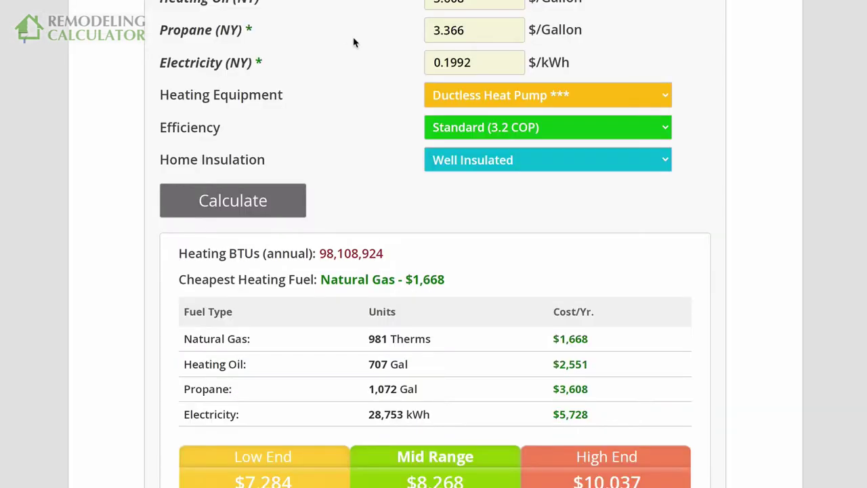
{"action": "key", "text": "super+Tab"}
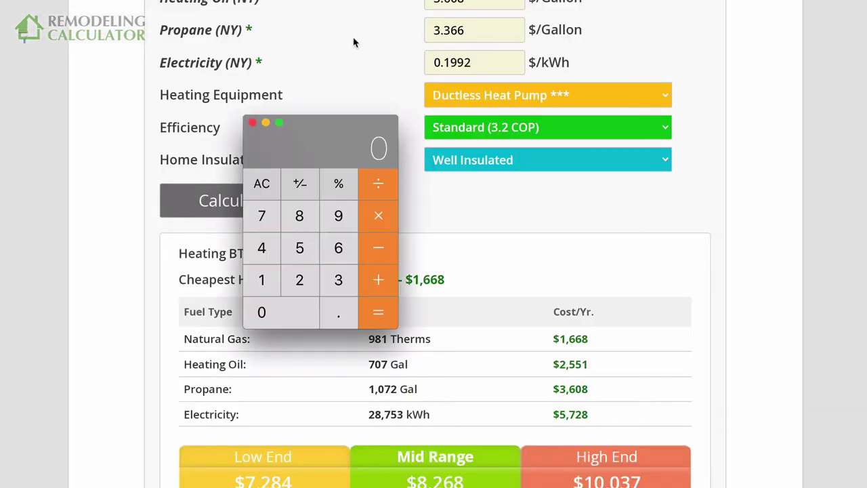
Multiply 3412.14 by 3.2 in the Calculator app and move its window clear of the heating form.
{"action": "type", "text": "3412.14"}
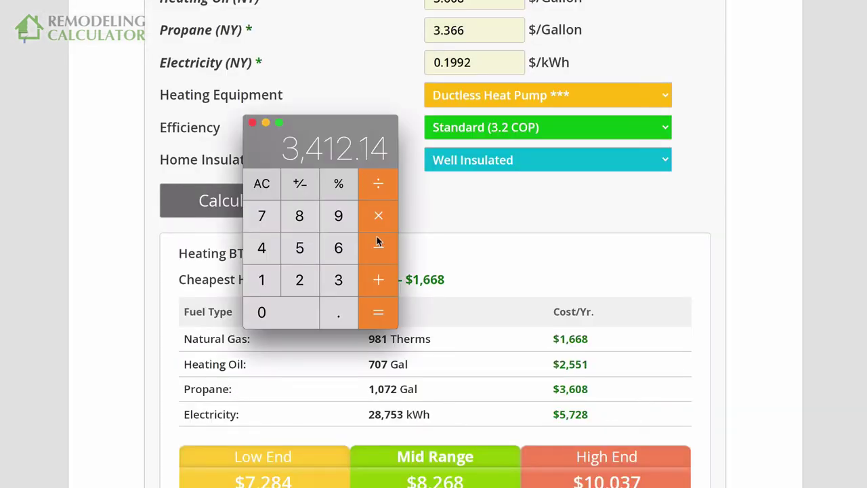
{"action": "left_click", "coordinate": [378, 215]}
{"action": "type", "text": "3.2"}
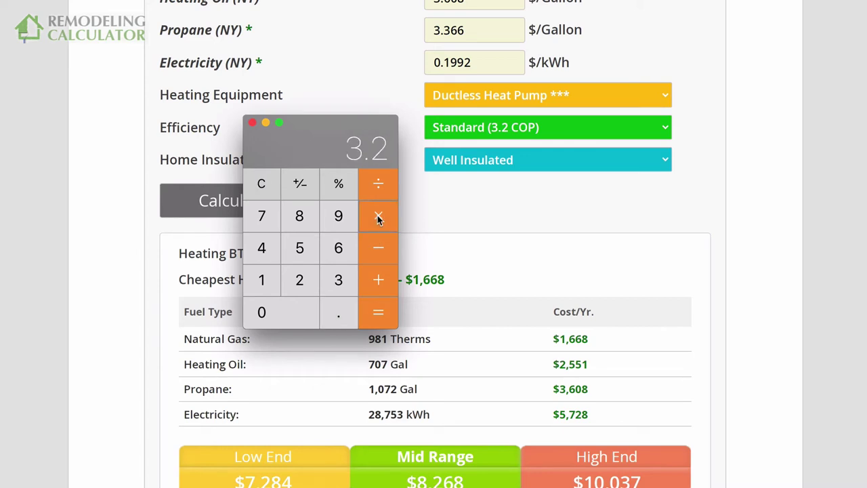
{"action": "key", "text": "Return"}
{"action": "left_click_drag", "start_coordinate": [341, 121], "coordinate": [107, 80]}
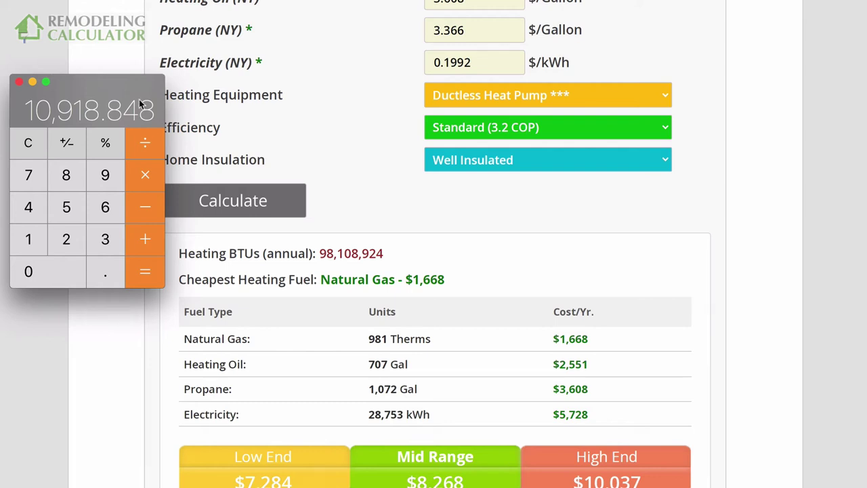
{"action": "left_click_drag", "start_coordinate": [126, 80], "coordinate": [96, 73]}
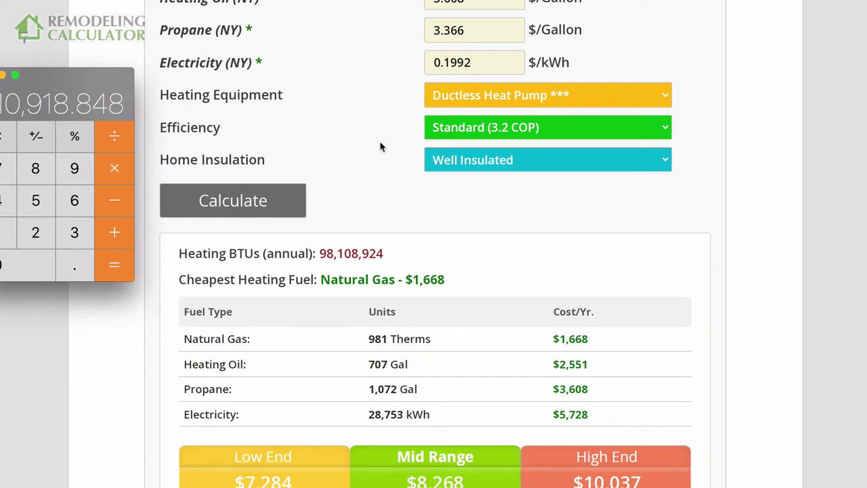
Set the ductless heat pump's efficiency to High (3.7 COP) and switch back to the Calculator app.
{"action": "left_click", "coordinate": [458, 125]}
{"action": "left_click", "coordinate": [458, 125]}
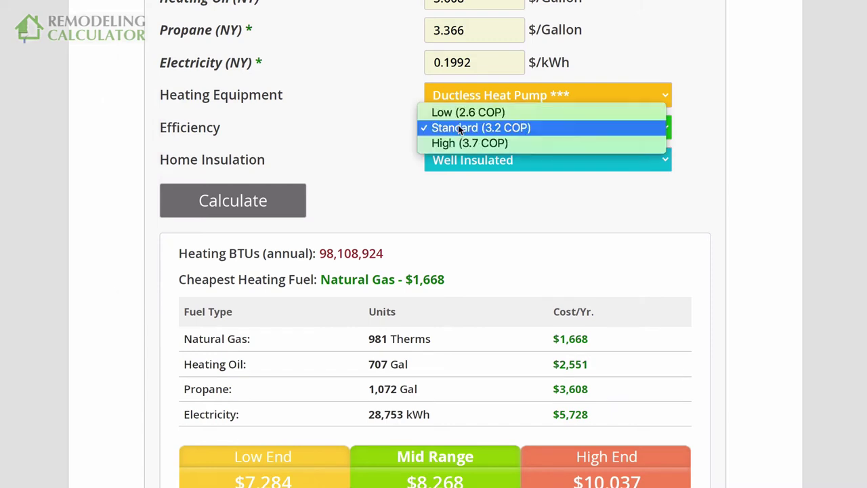
{"action": "left_click", "coordinate": [460, 144]}
{"action": "key", "text": "super+Tab"}
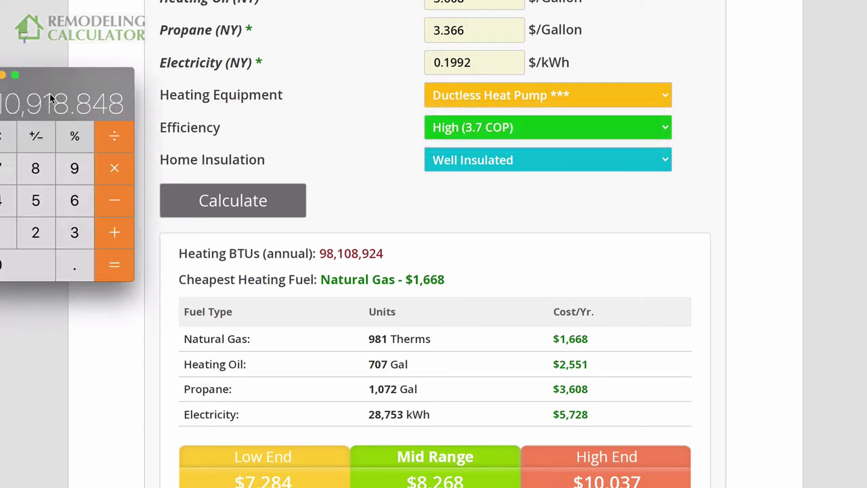
{"action": "type", "text": "3.2"}
{"action": "key", "text": "Return"}
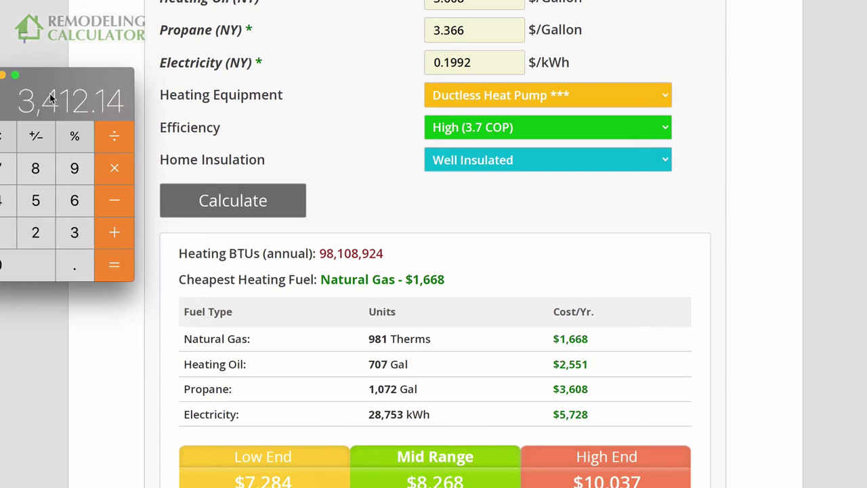
{"action": "type", "text": "8"}
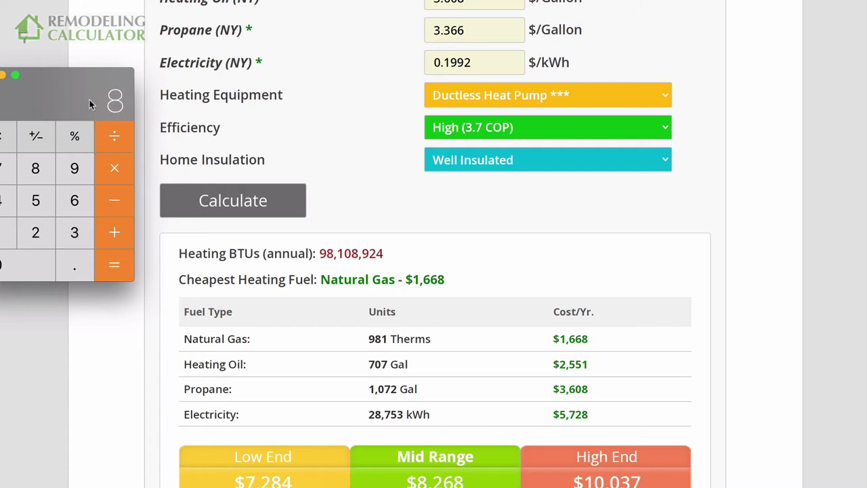
{"action": "key", "text": "Escape"}
Multiply 3412.14 by 3.7 in the Calculator app.
{"action": "type", "text": "3,412.14"}
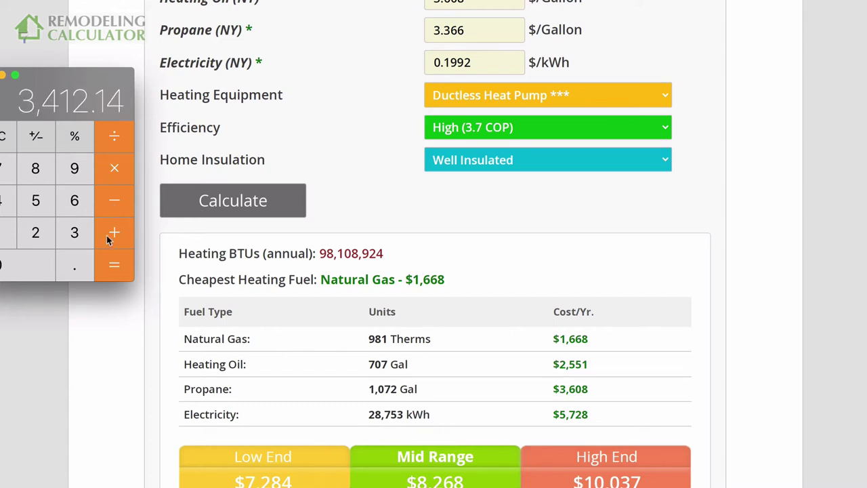
{"action": "left_click", "coordinate": [118, 160]}
{"action": "type", "text": "3.7"}
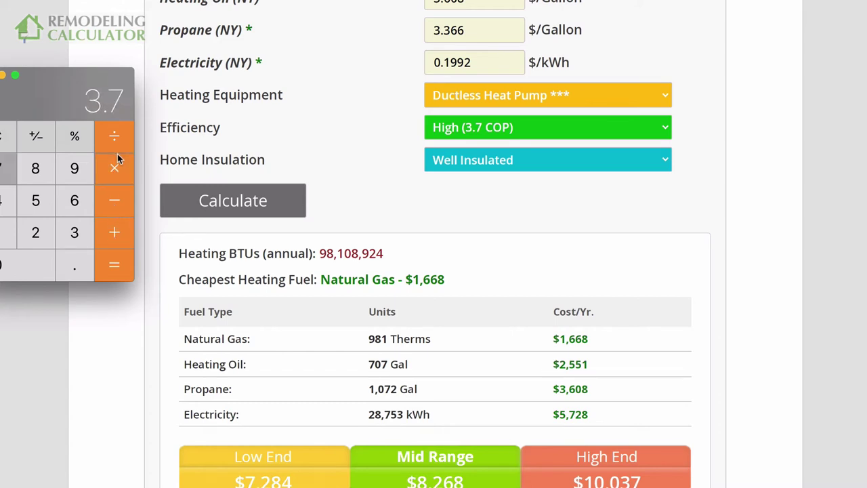
{"action": "key", "text": "Return"}
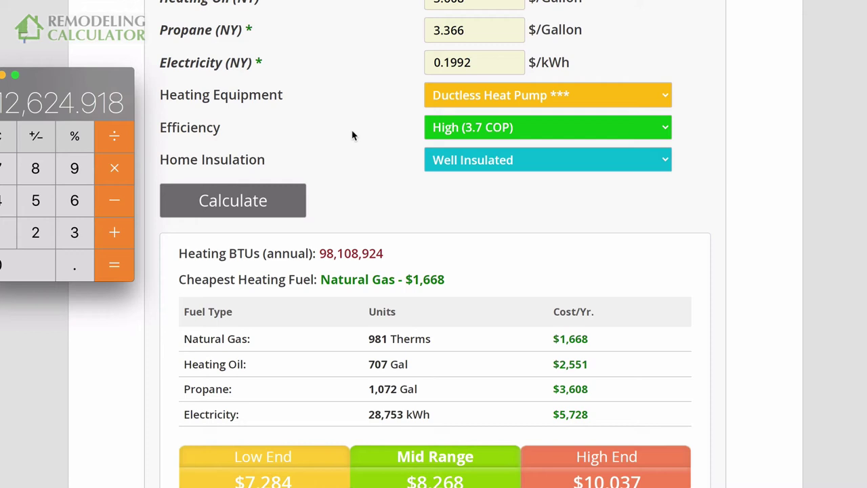
Highlight the cheapest fuel's annual cost and set the New York natural gas price to 1.9 $/therm.
{"action": "left_click", "coordinate": [442, 279]}
{"action": "left_click_drag", "start_coordinate": [444, 279], "coordinate": [414, 278]}
{"action": "scroll", "coordinate": [414, 278], "scroll_direction": "up", "scroll_amount": 1}
{"action": "left_click", "coordinate": [462, 42]}
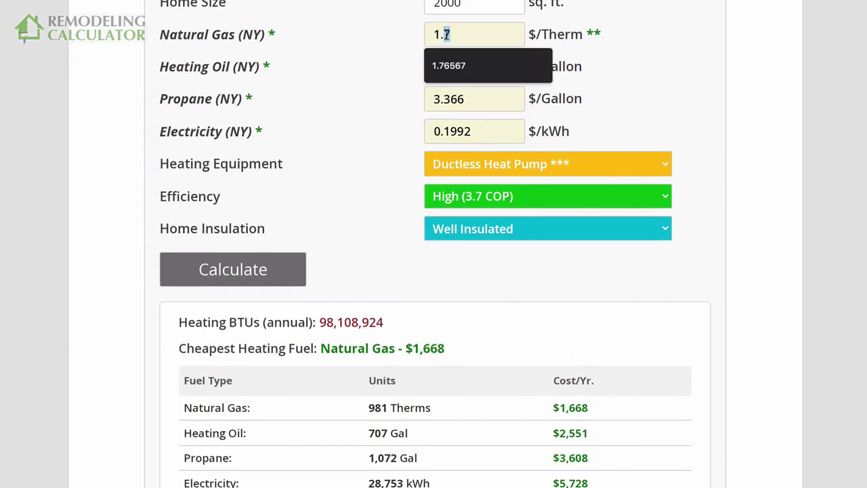
{"action": "key", "text": "BackSpace"}
{"action": "type", "text": "9"}
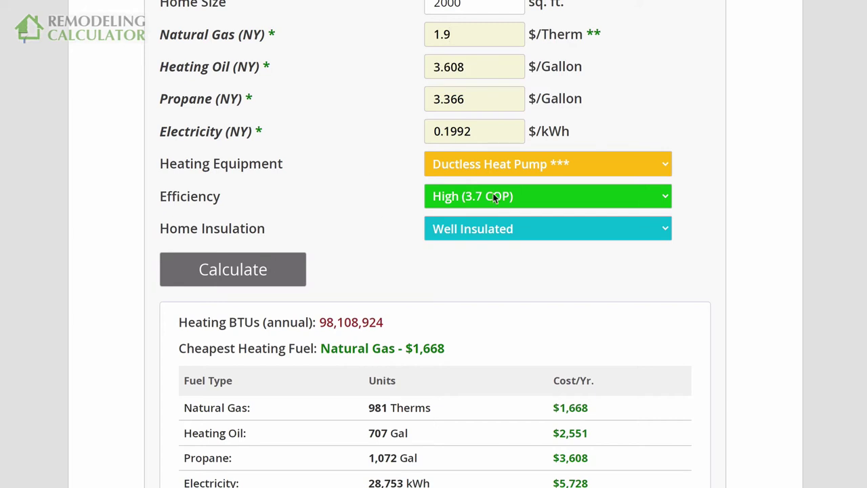
Calculate fuel costs for a Warm Air Furnace with Uninsulated ducts and Low (64%) efficiency, and highlight the cheapest annual cost.
{"action": "left_click", "coordinate": [499, 165]}
{"action": "left_click", "coordinate": [488, 132]}
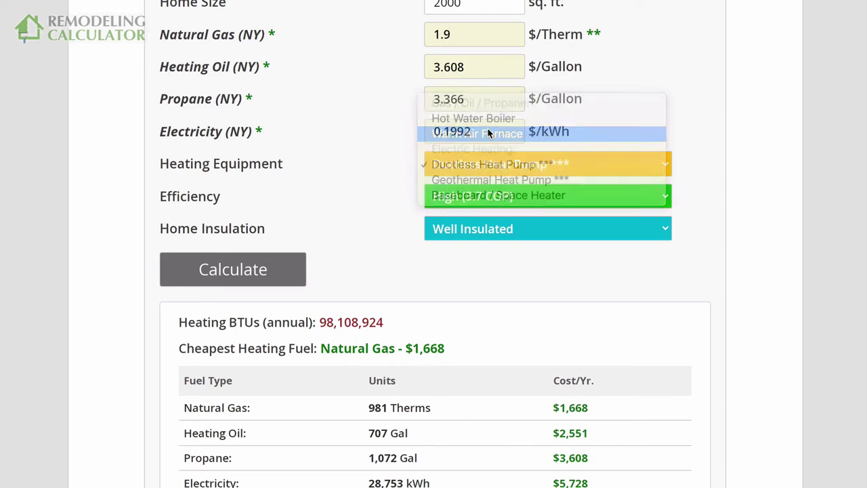
{"action": "left_click", "coordinate": [471, 227]}
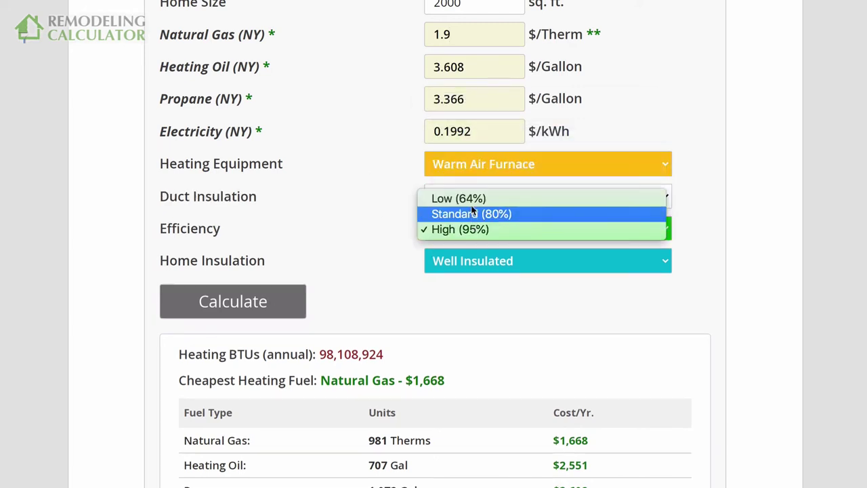
{"action": "left_click", "coordinate": [471, 203]}
{"action": "left_click", "coordinate": [473, 197]}
{"action": "left_click", "coordinate": [474, 149]}
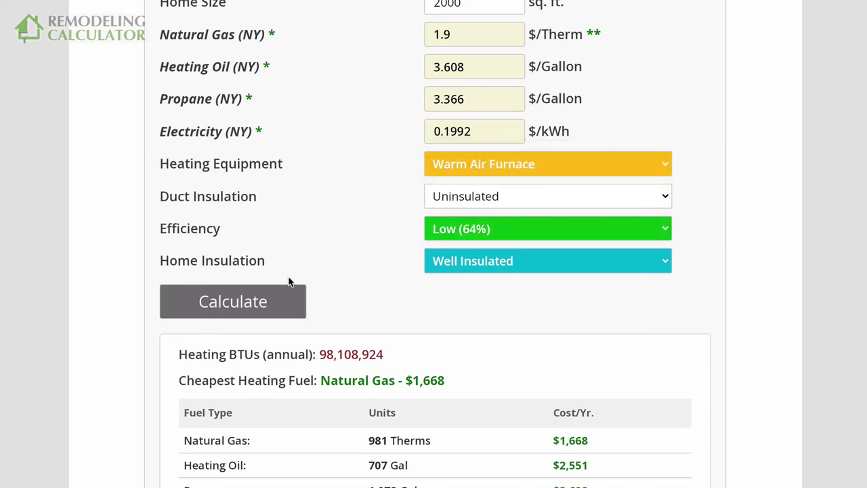
{"action": "left_click", "coordinate": [272, 299]}
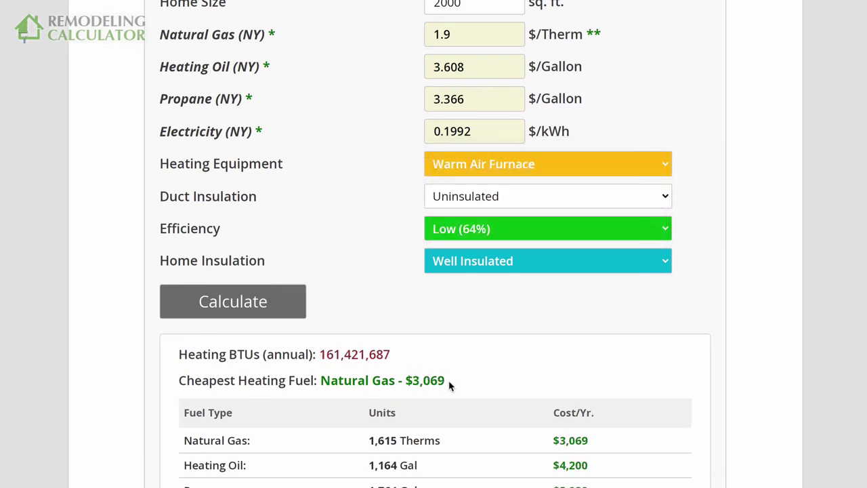
{"action": "left_click_drag", "start_coordinate": [447, 383], "coordinate": [411, 377]}
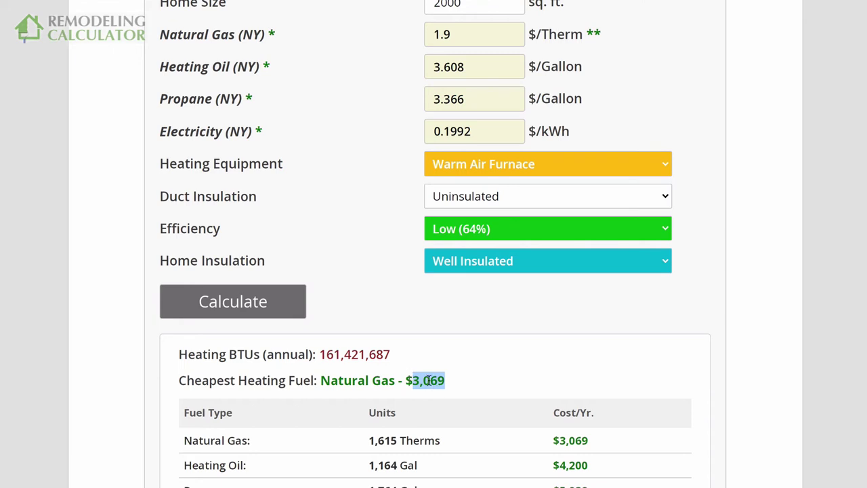
Recalculate for a Ductless Heat Pump at Standard (3.2 COP) efficiency and highlight the cheapest annual cost.
{"action": "scroll", "coordinate": [429, 381], "scroll_direction": "up", "scroll_amount": 1}
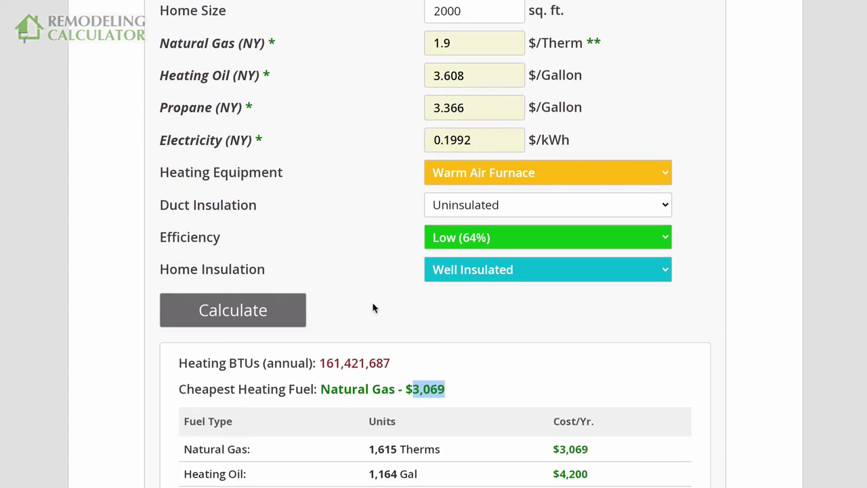
{"action": "left_click", "coordinate": [465, 177]}
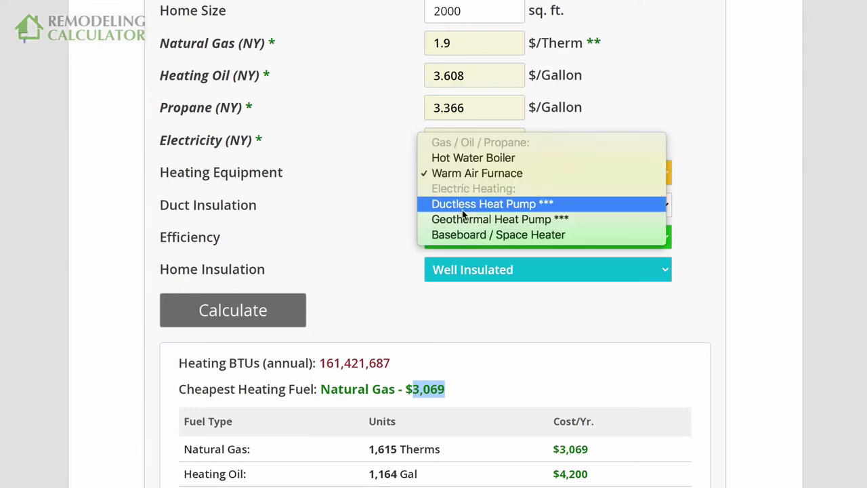
{"action": "left_click", "coordinate": [466, 204]}
{"action": "left_click", "coordinate": [466, 207]}
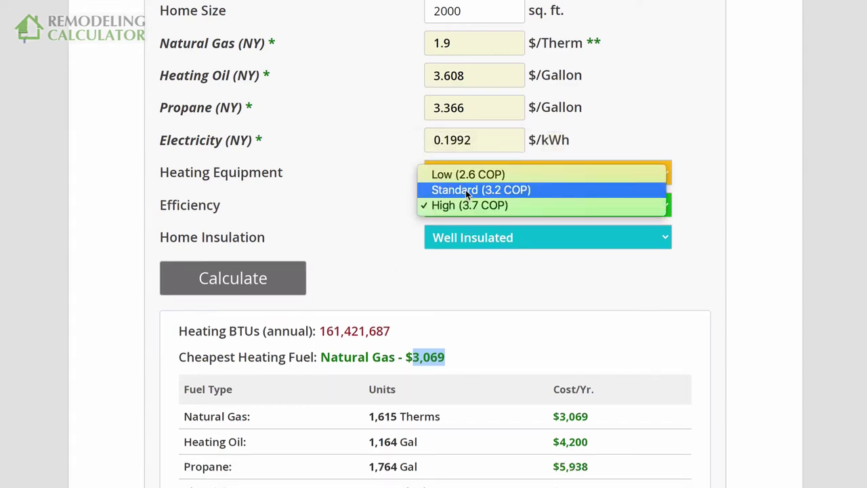
{"action": "left_click", "coordinate": [466, 189]}
{"action": "left_click", "coordinate": [288, 276]}
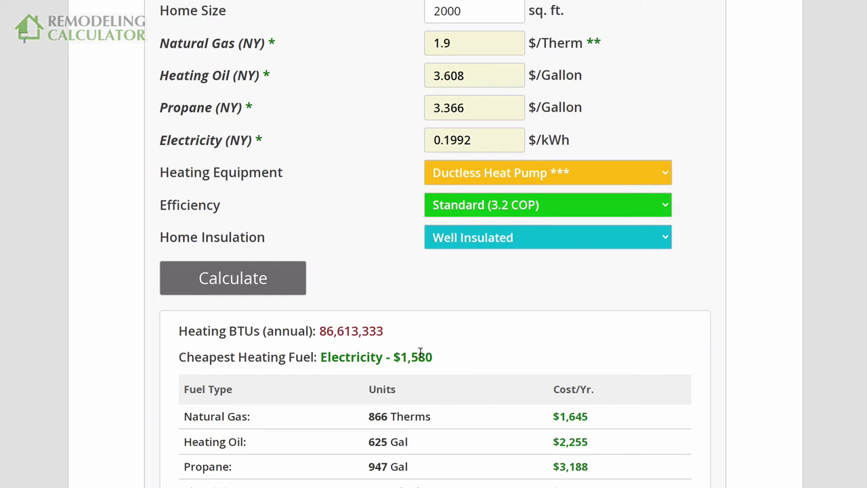
{"action": "left_click_drag", "start_coordinate": [401, 358], "coordinate": [431, 357]}
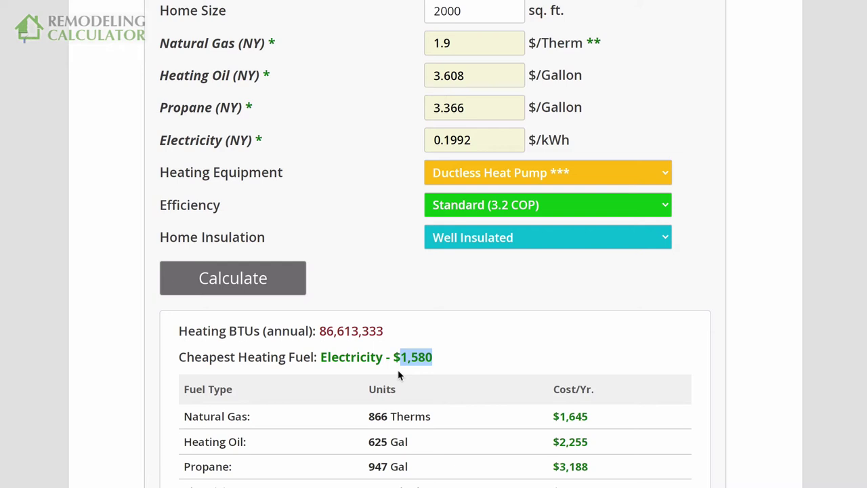
Change the home insulation to Average (R-13 walls) and recalculate the annual heating costs.
{"action": "left_click", "coordinate": [461, 233]}
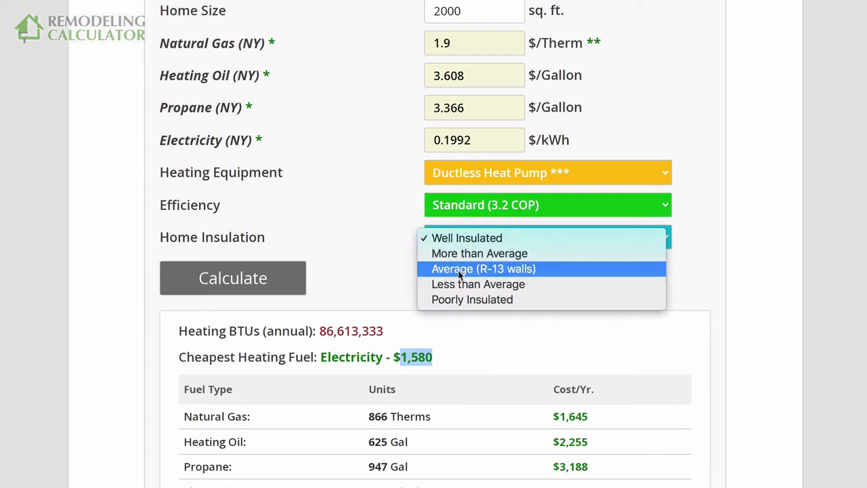
{"action": "left_click", "coordinate": [453, 299]}
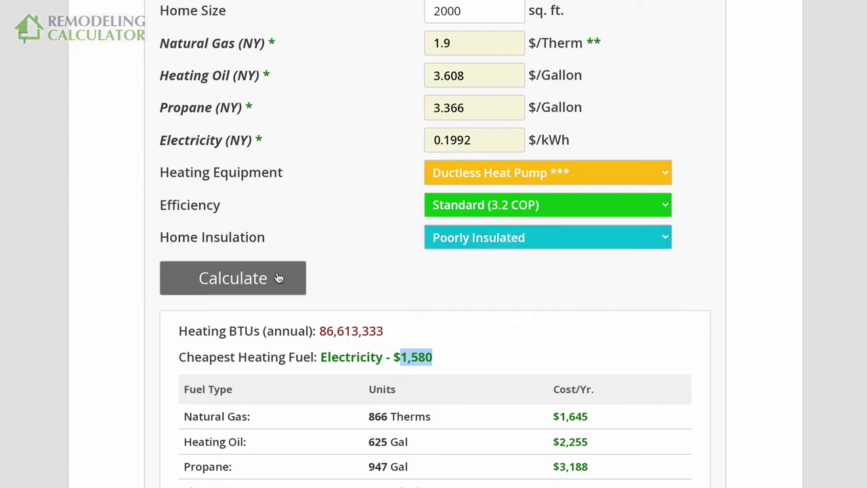
{"action": "left_click", "coordinate": [469, 239]}
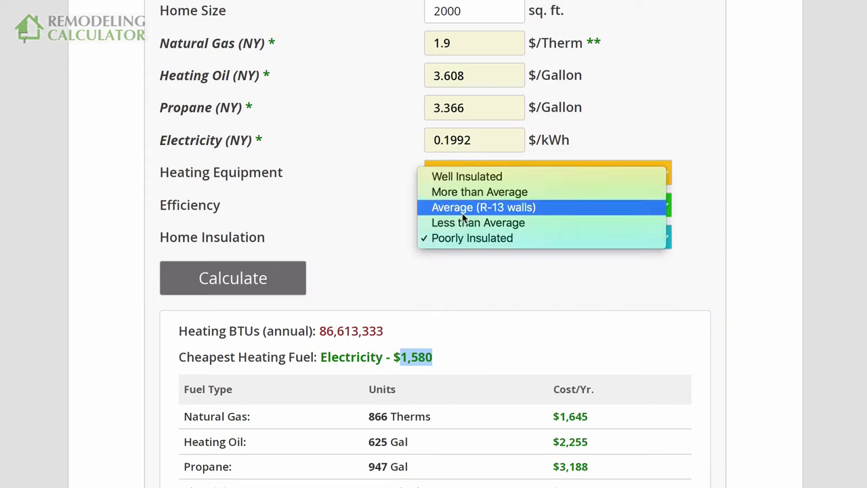
{"action": "left_click", "coordinate": [463, 208]}
{"action": "left_click", "coordinate": [264, 293]}
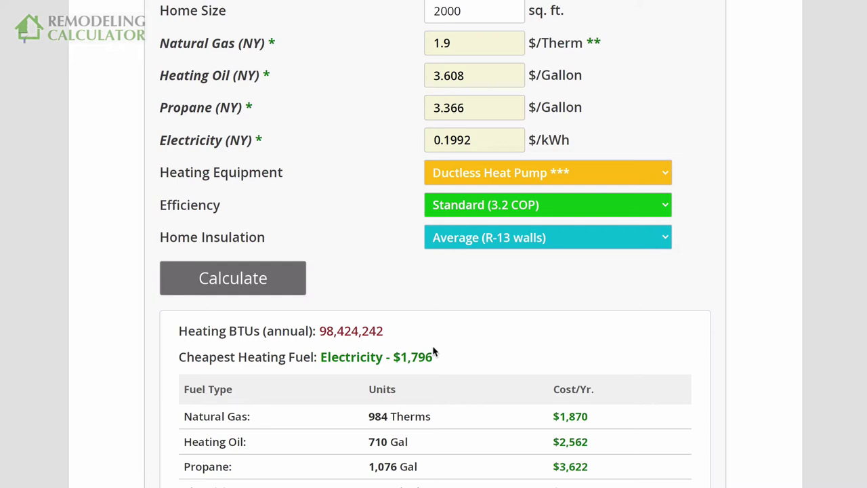
Open amazon.com in the Incognito window and search the store for sense.
{"action": "scroll", "coordinate": [446, 268], "scroll_direction": "up", "scroll_amount": 1}
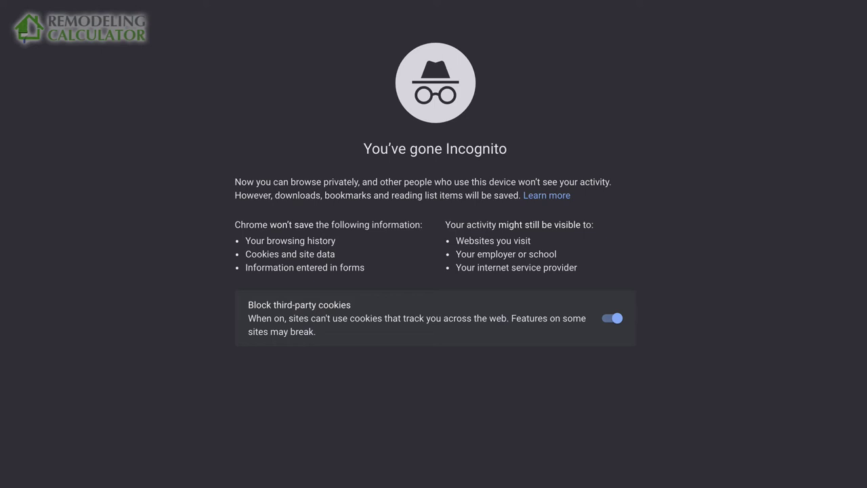
{"action": "type", "text": "am"}
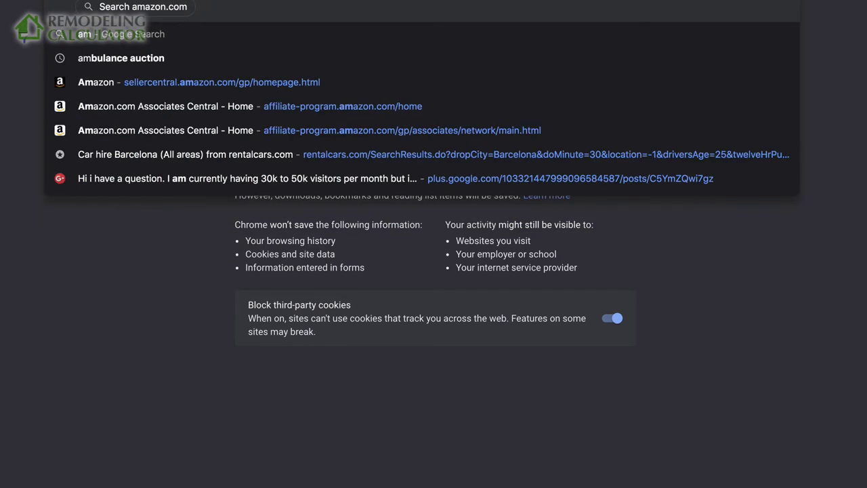
{"action": "key", "text": "Return"}
{"action": "left_click", "coordinate": [354, 7]}
{"action": "type", "text": "se"}
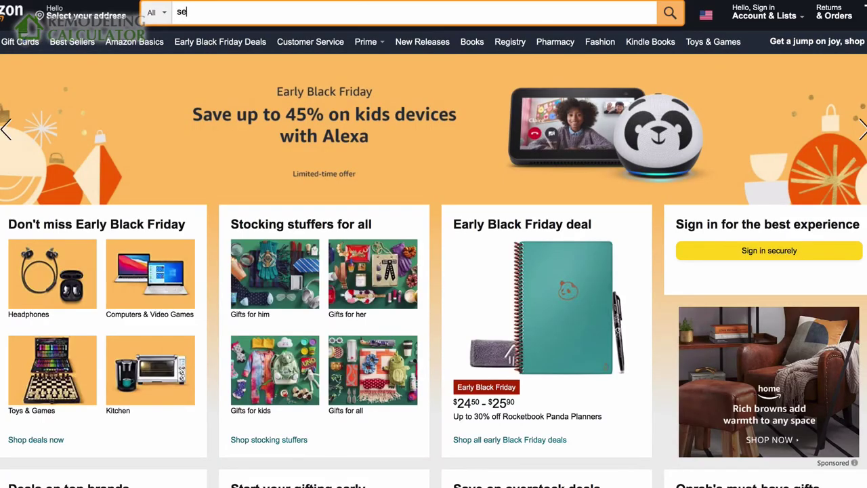
{"action": "type", "text": "nse"}
{"action": "key", "text": "Return"}
Open the Sense Flex Home Energy Monitor from the search results and preview its product image and videos.
{"action": "scroll", "coordinate": [400, 239], "scroll_direction": "down", "scroll_amount": 3}
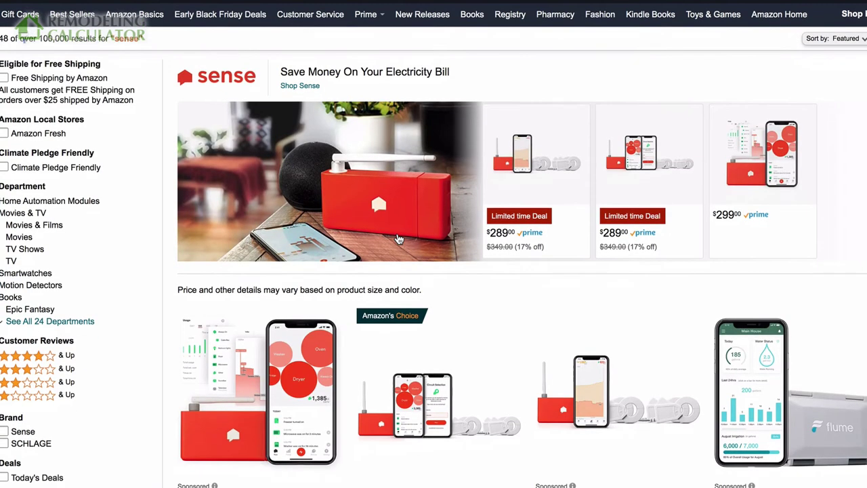
{"action": "scroll", "coordinate": [400, 240], "scroll_direction": "down", "scroll_amount": 2}
{"action": "scroll", "coordinate": [413, 168], "scroll_direction": "down", "scroll_amount": 4}
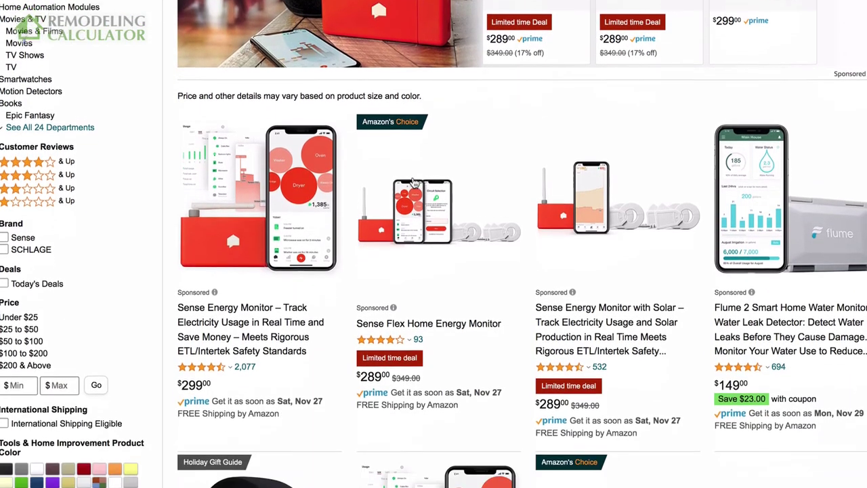
{"action": "scroll", "coordinate": [414, 182], "scroll_direction": "up", "scroll_amount": 1}
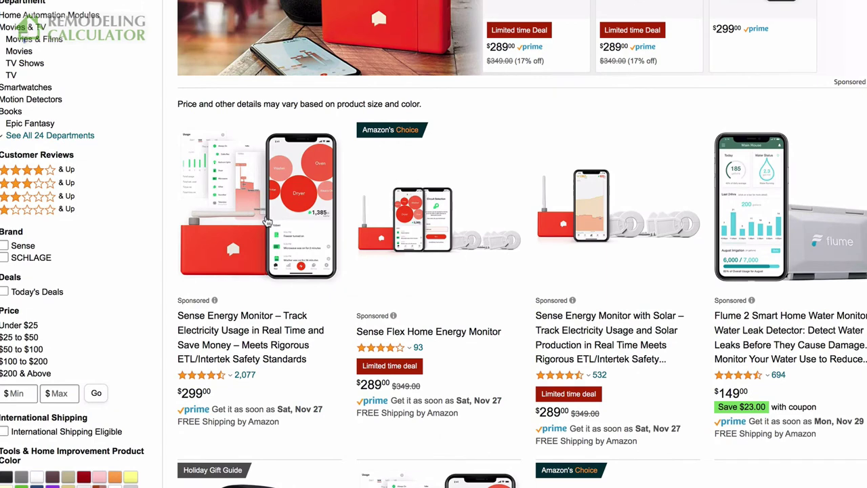
{"action": "left_click", "coordinate": [492, 245]}
{"action": "scroll", "coordinate": [271, 203], "scroll_direction": "down", "scroll_amount": 1}
{"action": "mouse_move", "coordinate": [264, 177]}
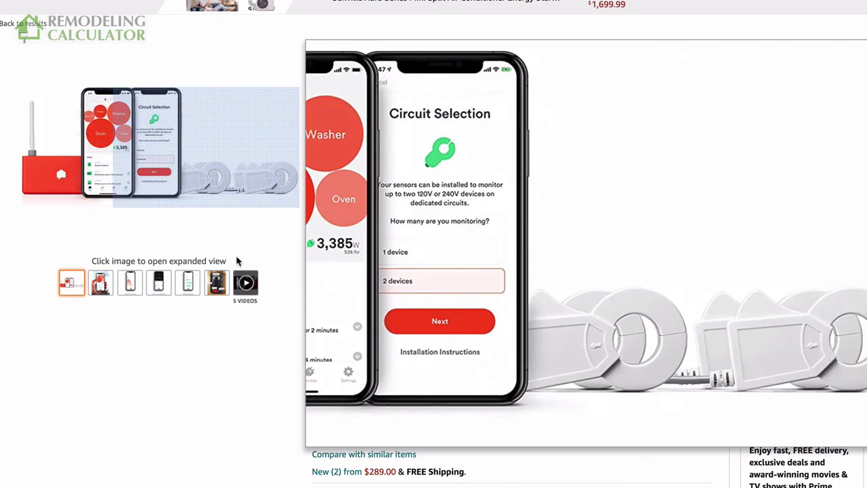
{"action": "mouse_move", "coordinate": [246, 282]}
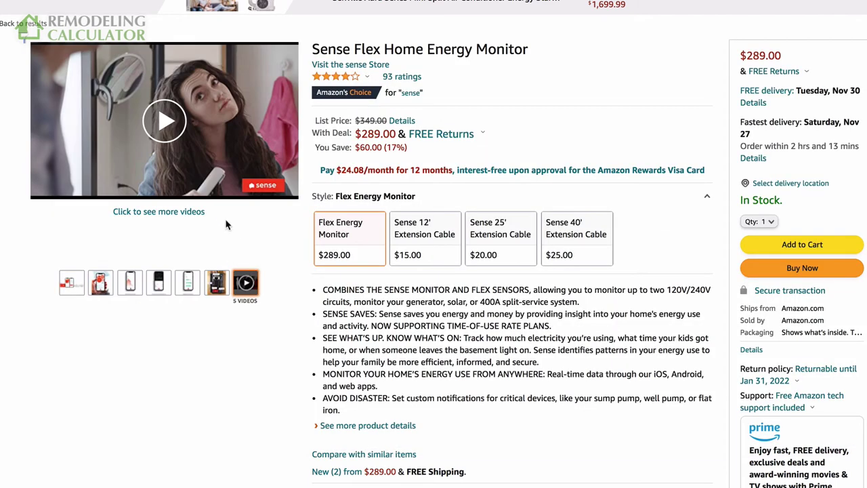
{"action": "scroll", "coordinate": [427, 158], "scroll_direction": "up", "scroll_amount": 1}
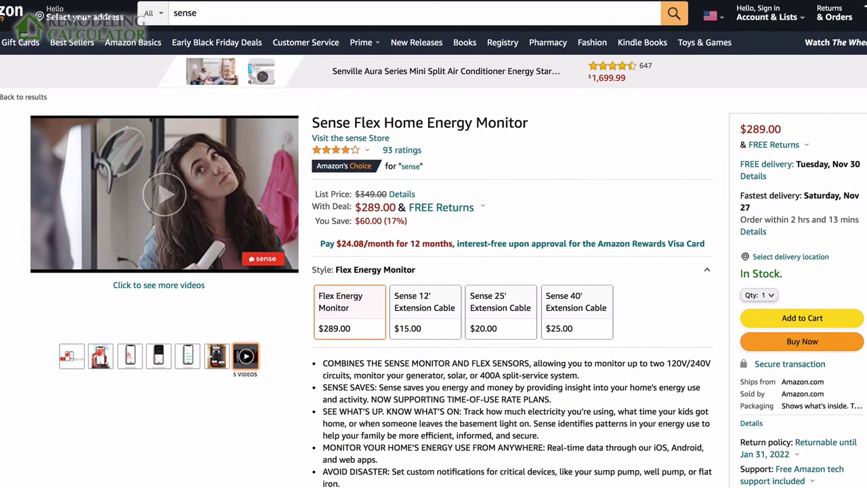
Search Amazon for emporia and select a product from the results.
{"action": "left_click", "coordinate": [314, 19]}
{"action": "type", "text": "por"}
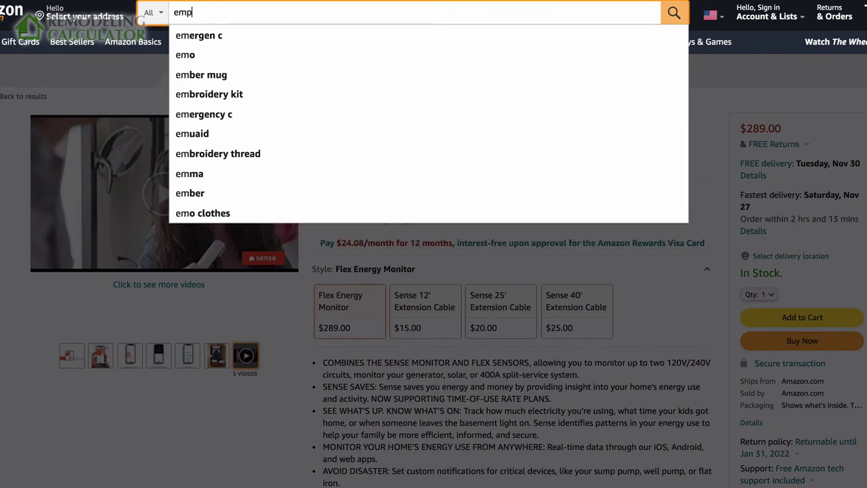
{"action": "left_click", "coordinate": [277, 39]}
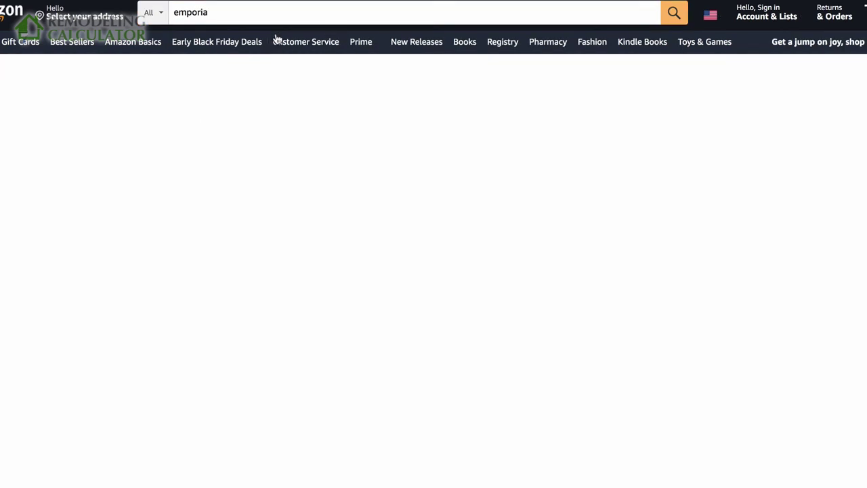
{"action": "scroll", "coordinate": [287, 343], "scroll_direction": "down", "scroll_amount": 1}
{"action": "left_click", "coordinate": [287, 343]}
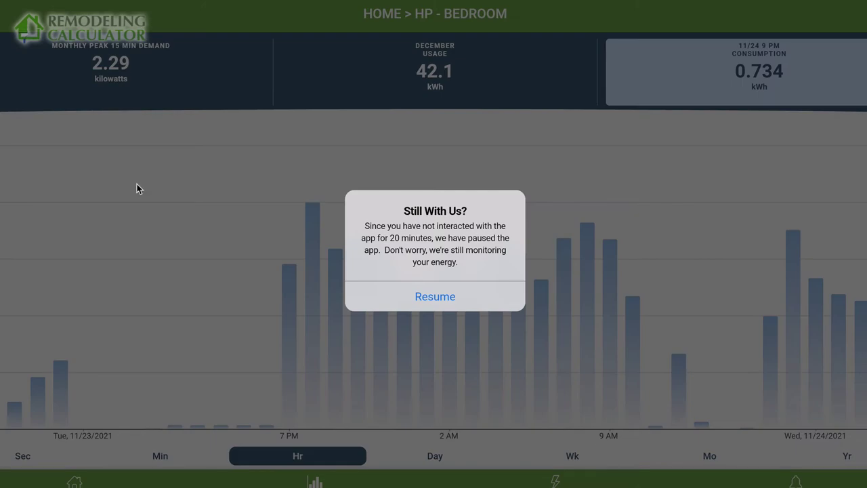
Switch to the energy monitoring app, resume it, and view the HP - Bedroom consumption by month back to the previous winter.
{"action": "left_click", "coordinate": [418, 296]}
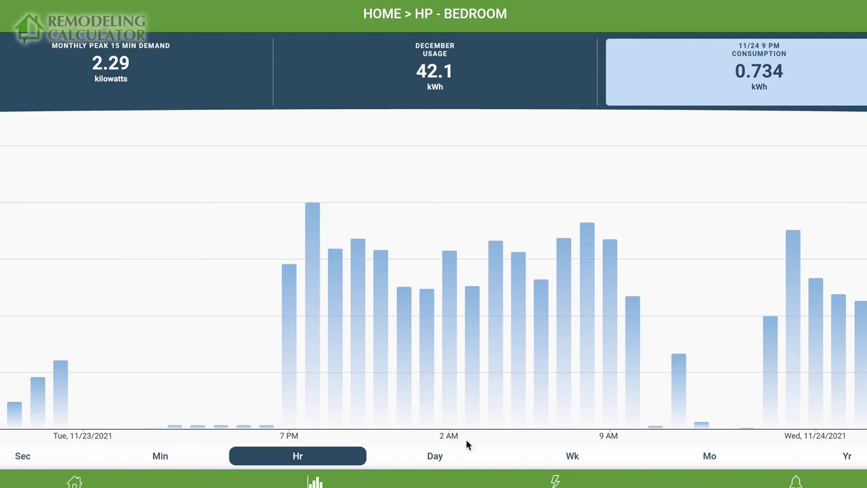
{"action": "left_click", "coordinate": [714, 459]}
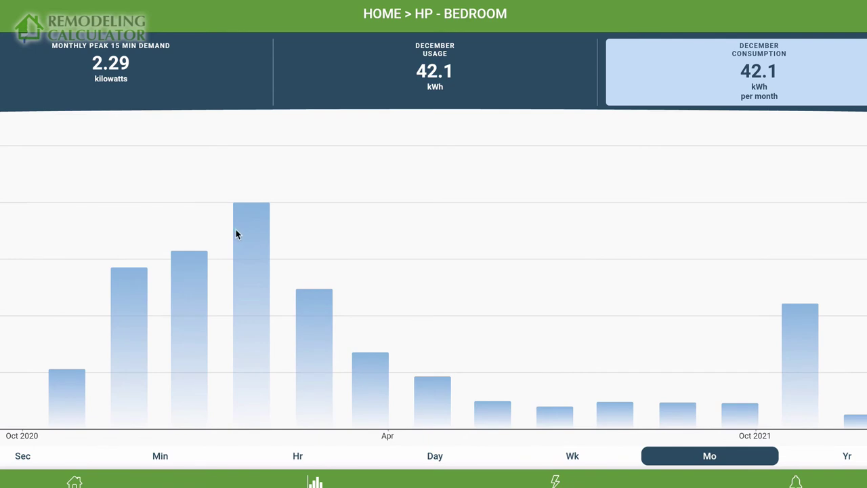
{"action": "scroll", "coordinate": [236, 234], "scroll_direction": "left", "scroll_amount": 10}
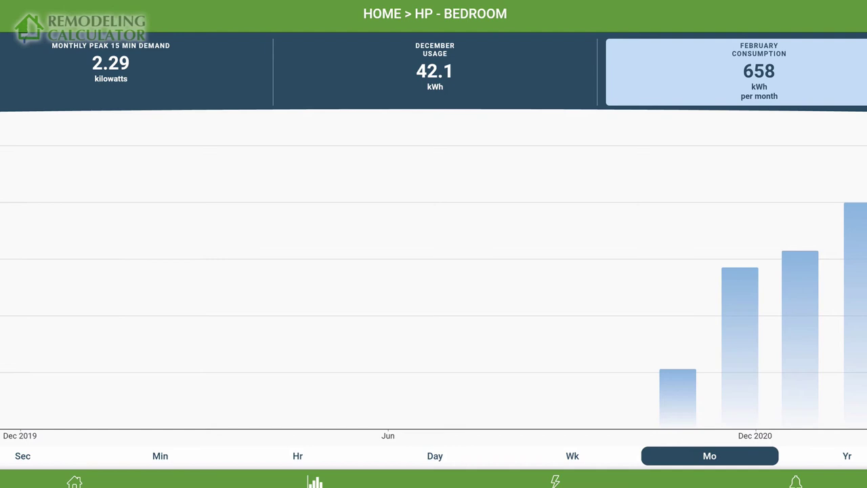
Switch to the system calculator and multiply February's 658 kWh by 0.22 to get the monthly heating cost.
{"action": "left_click", "coordinate": [445, 477]}
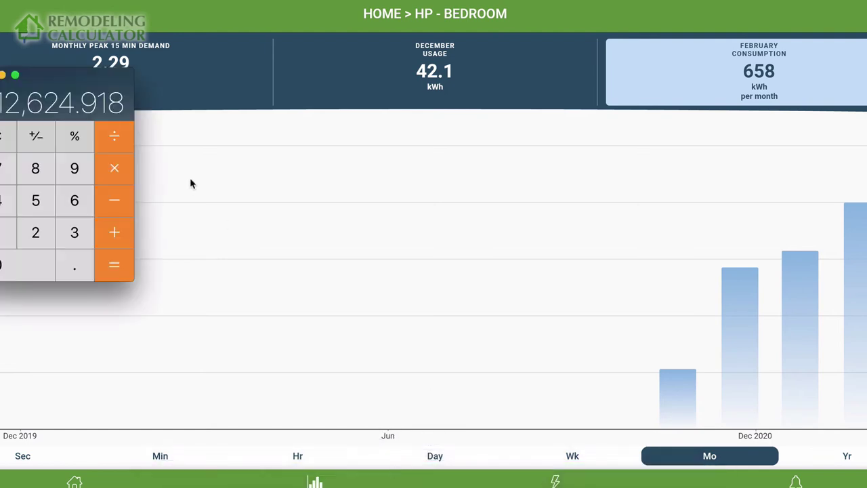
{"action": "left_click", "coordinate": [14, 139]}
{"action": "type", "text": "6"}
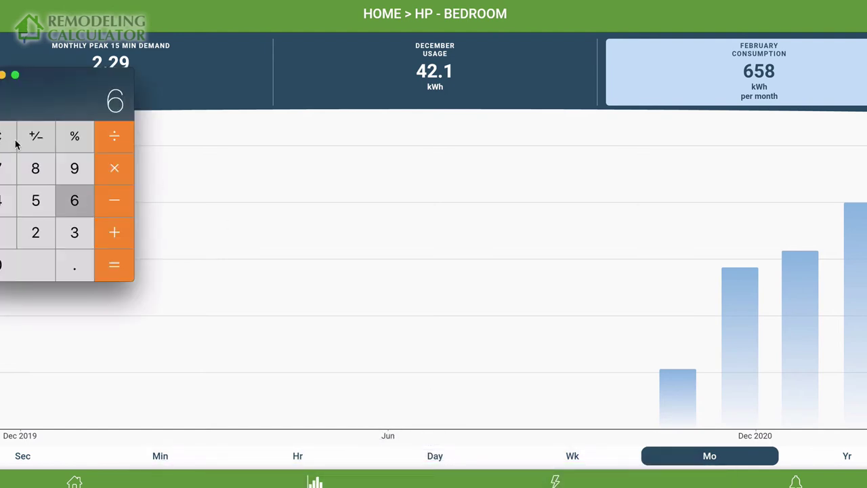
{"action": "type", "text": "58"}
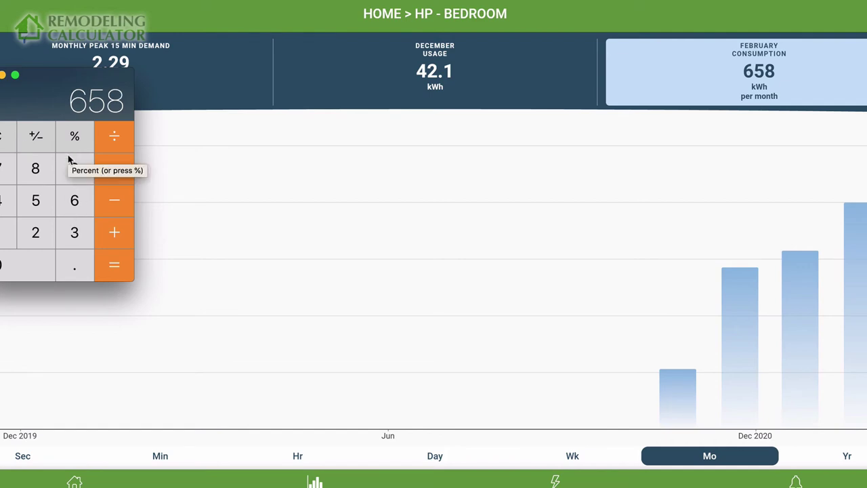
{"action": "left_click", "coordinate": [115, 171]}
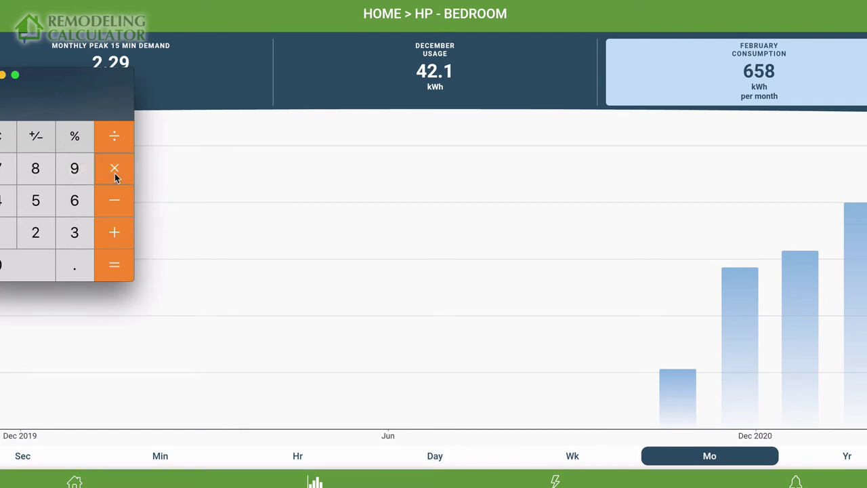
{"action": "left_click", "coordinate": [76, 268]}
{"action": "left_click", "coordinate": [37, 234]}
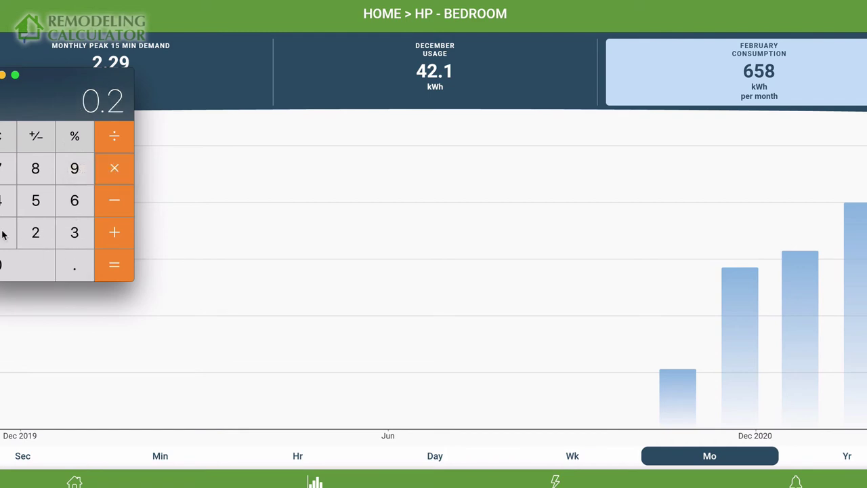
{"action": "left_click", "coordinate": [36, 235]}
{"action": "left_click", "coordinate": [110, 263]}
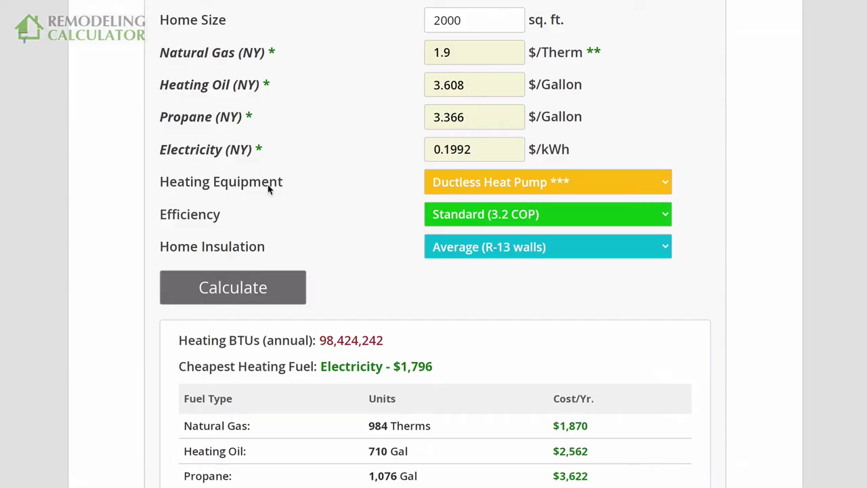
Return to the heating cost page and highlight the US average electricity price in the fuel price table.
{"action": "scroll", "coordinate": [271, 190], "scroll_direction": "down", "scroll_amount": 6}
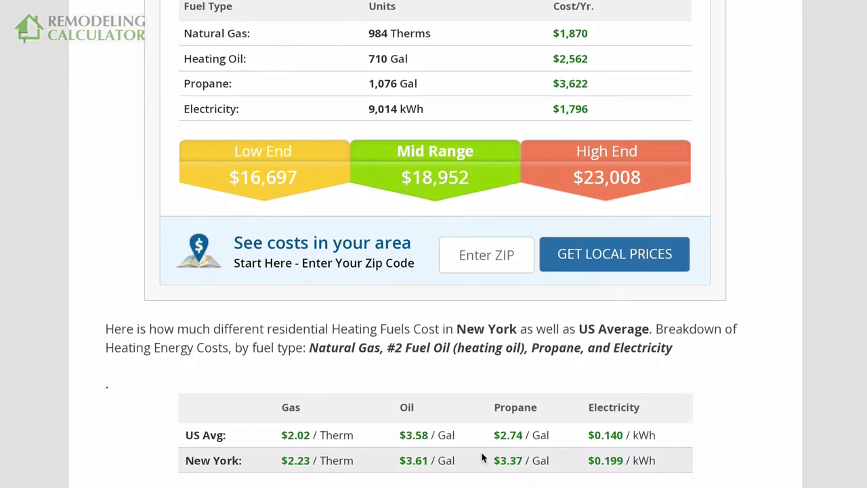
{"action": "left_click_drag", "start_coordinate": [628, 434], "coordinate": [604, 434]}
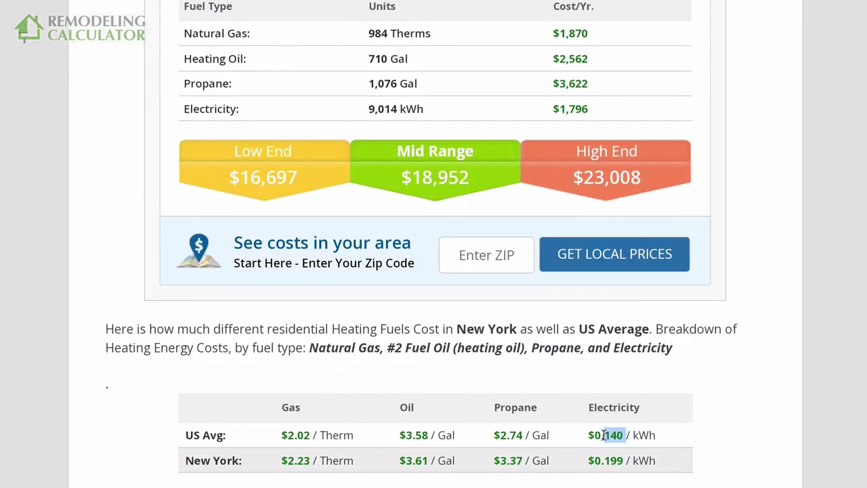
Switch to the system calculator, clear it, and multiply 658 kWh by the US average electricity rate of 0.14.
{"action": "key", "text": "super+Tab"}
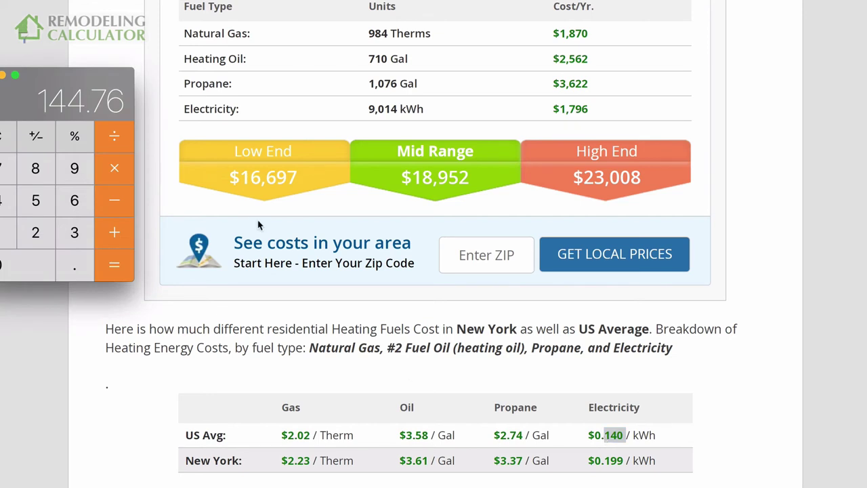
{"action": "left_click", "coordinate": [4, 138]}
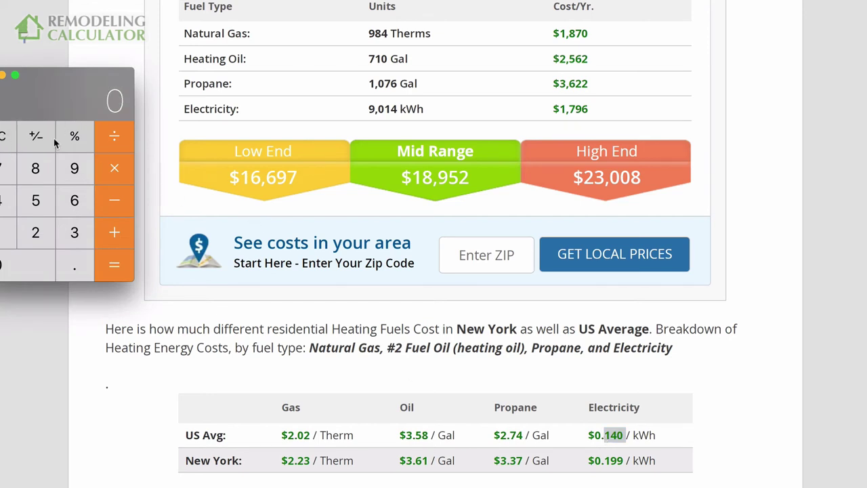
{"action": "type", "text": "658"}
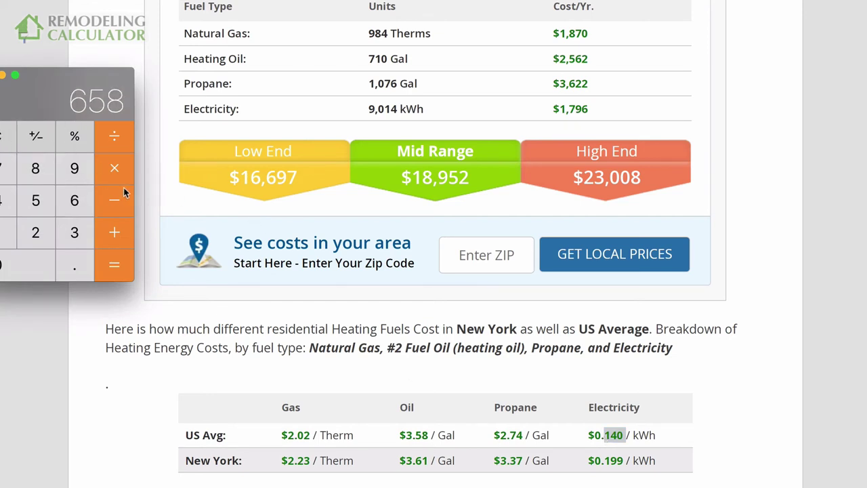
{"action": "left_click", "coordinate": [115, 170]}
{"action": "left_click", "coordinate": [75, 267]}
{"action": "left_click", "coordinate": [4, 230]}
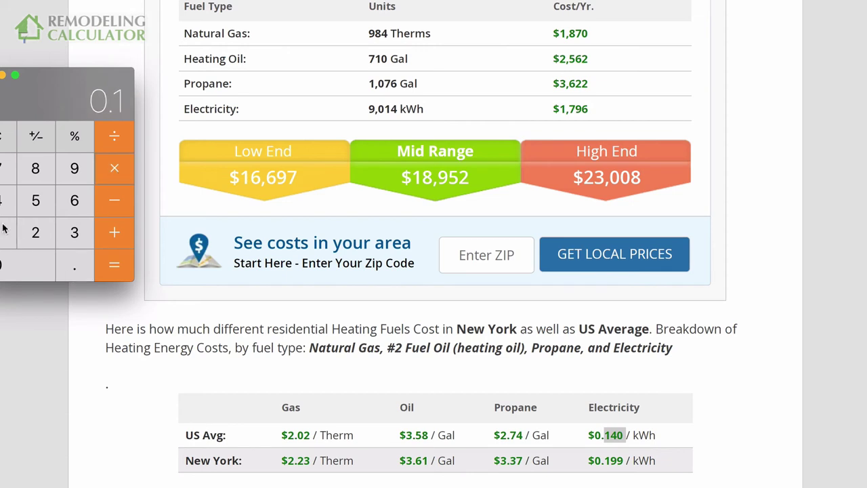
{"action": "left_click", "coordinate": [2, 205]}
{"action": "left_click", "coordinate": [114, 264]}
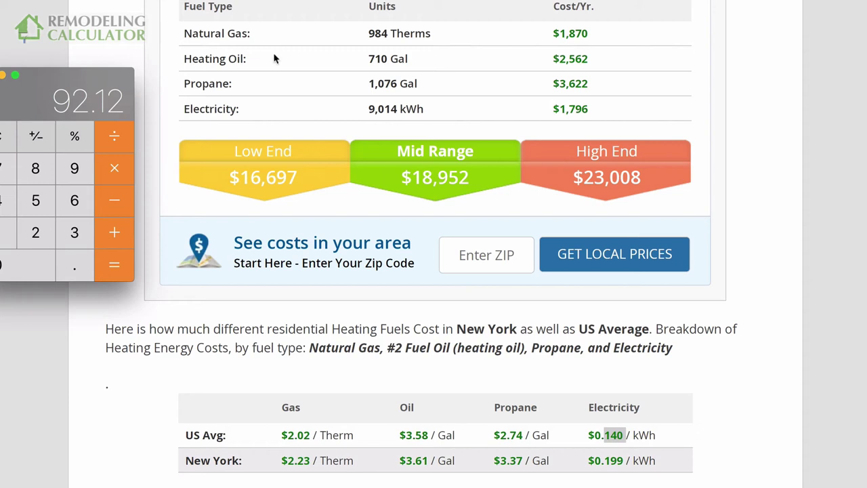
Review the annual heating cost results by fuel type and close the system calculator.
{"action": "scroll", "coordinate": [275, 59], "scroll_direction": "up", "scroll_amount": 5}
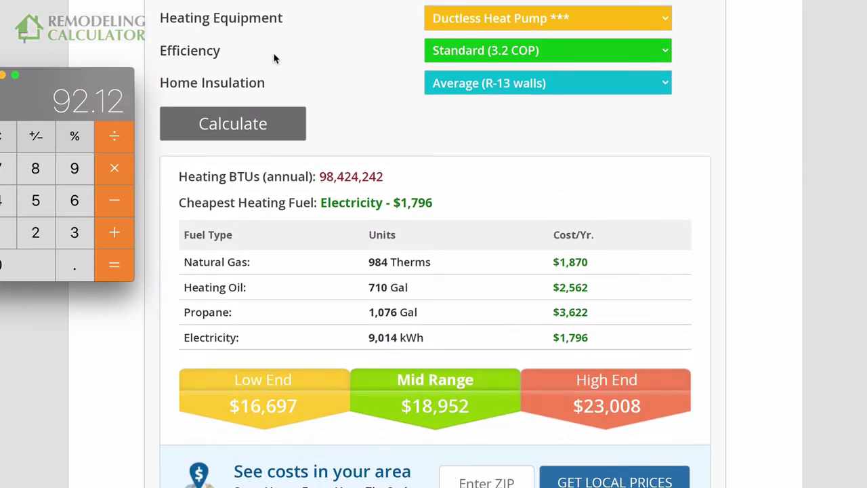
{"action": "scroll", "coordinate": [275, 58], "scroll_direction": "up", "scroll_amount": 1}
{"action": "scroll", "coordinate": [275, 59], "scroll_direction": "up", "scroll_amount": 1}
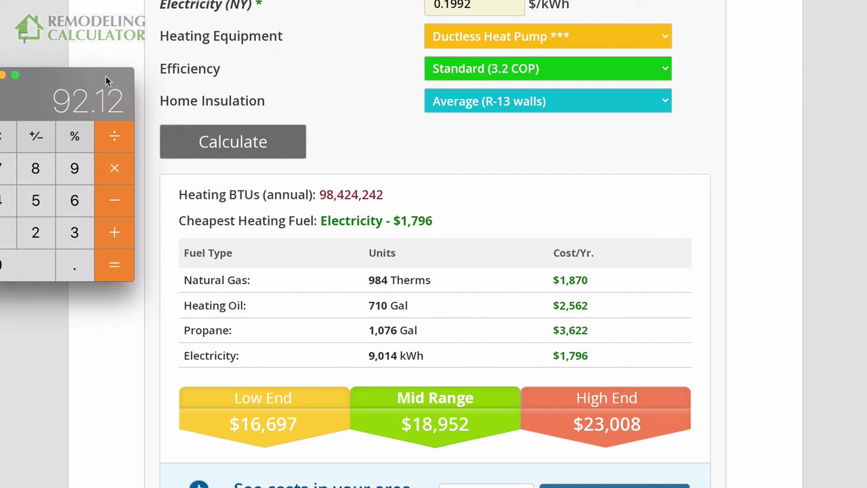
{"action": "key", "text": "super+w"}
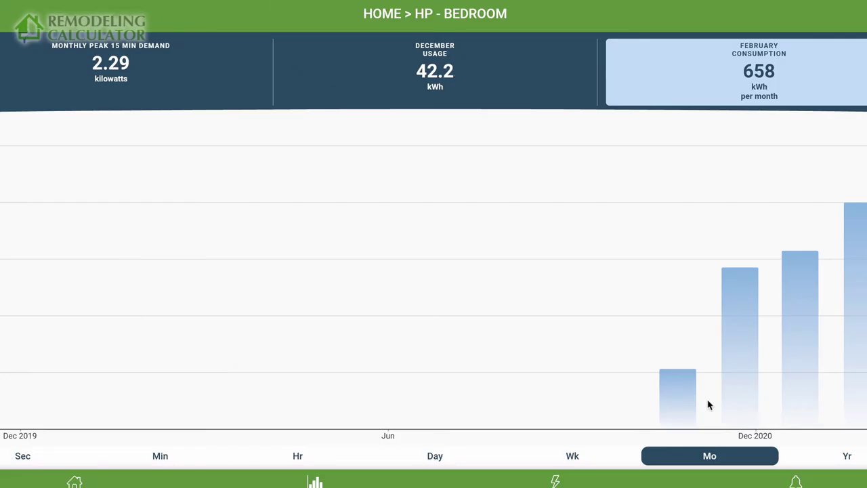
Compare the HP - Bedroom monthly consumption bars across the winter and summer months in the energy monitoring app.
{"action": "scroll", "coordinate": [858, 350], "scroll_direction": "right", "scroll_amount": 5}
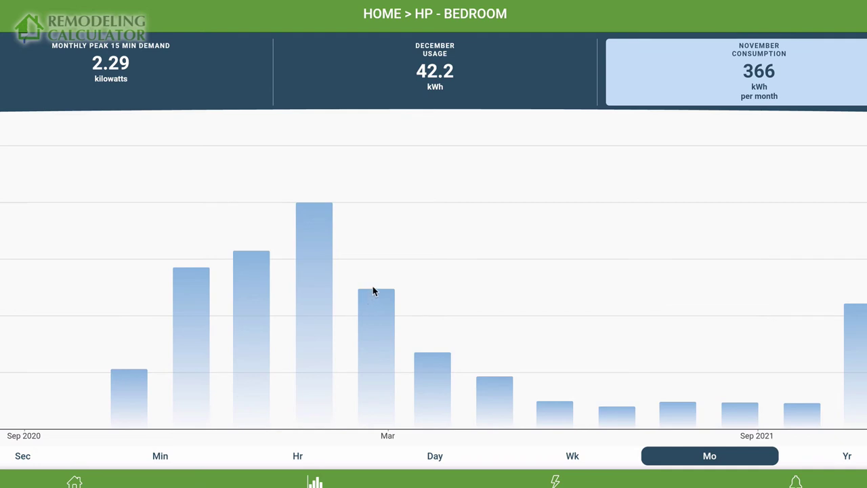
{"action": "left_click_drag", "start_coordinate": [315, 304], "coordinate": [553, 328]}
{"action": "left_click_drag", "start_coordinate": [559, 328], "coordinate": [513, 329]}
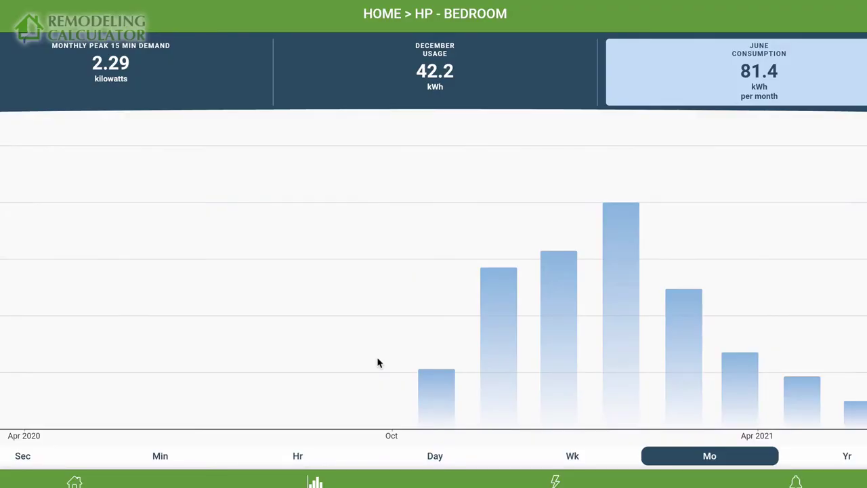
Switch back to the heating cost page and review the fuel prices and equipment settings above the results.
{"action": "key", "text": "super+Tab"}
{"action": "left_click", "coordinate": [348, 220]}
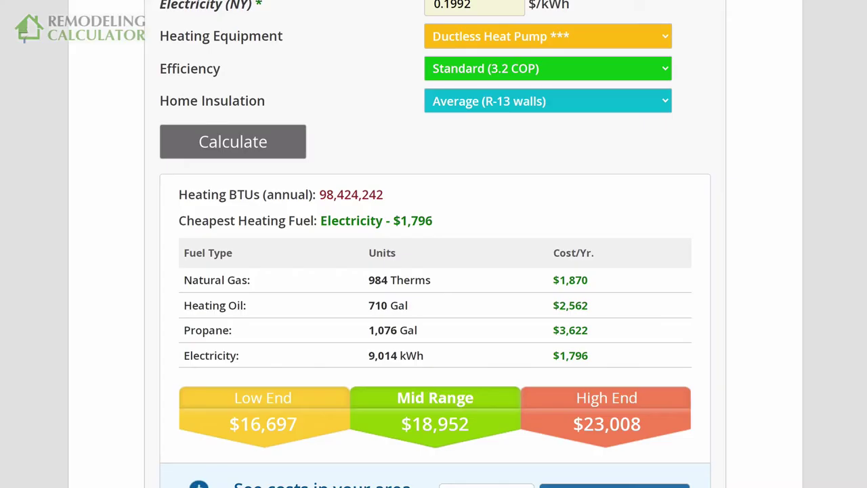
{"action": "scroll", "coordinate": [342, 198], "scroll_direction": "up", "scroll_amount": 4}
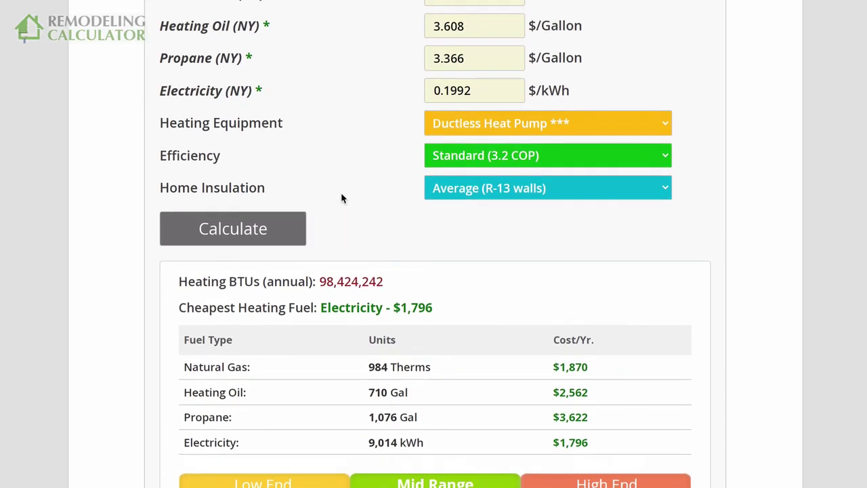
Change the heating equipment to Hot Water Boiler.
{"action": "scroll", "coordinate": [342, 197], "scroll_direction": "down", "scroll_amount": 2}
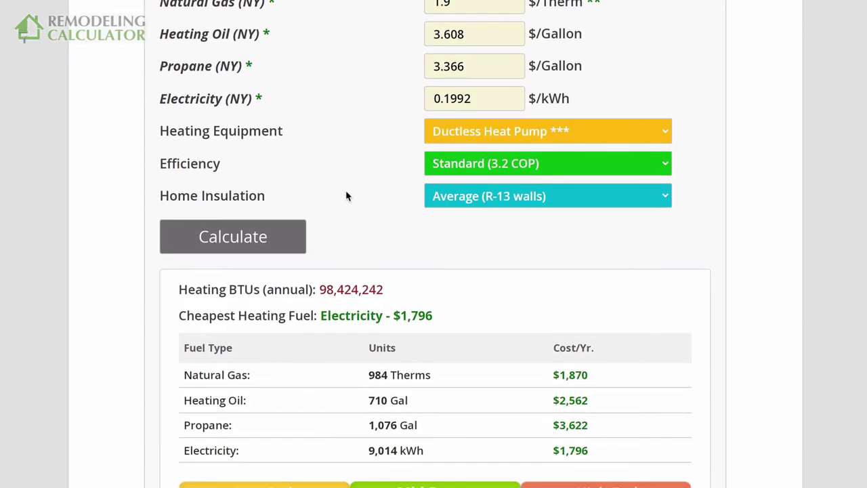
{"action": "left_click", "coordinate": [452, 139]}
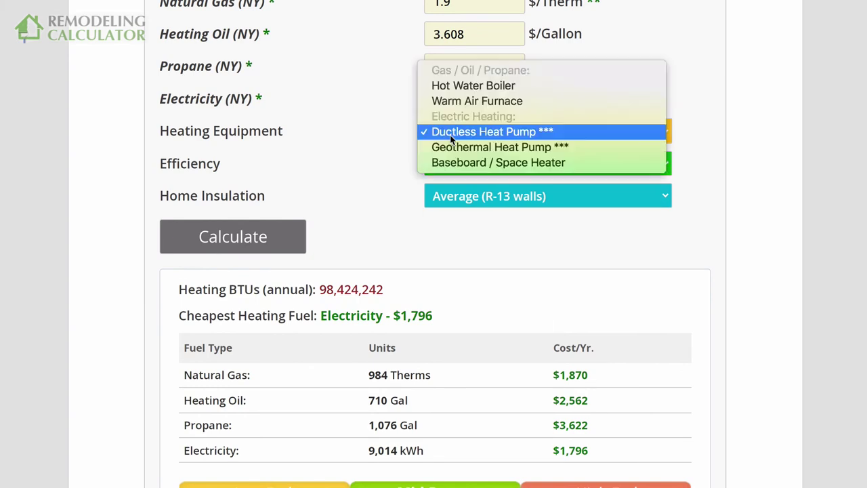
{"action": "left_click", "coordinate": [444, 86]}
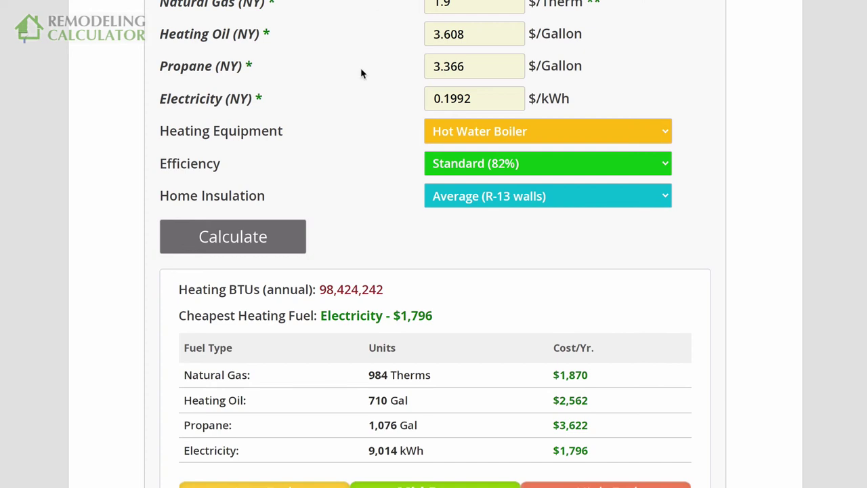
Switch the heating equipment back to Ductless Heat Pump.
{"action": "scroll", "coordinate": [361, 73], "scroll_direction": "up", "scroll_amount": 1}
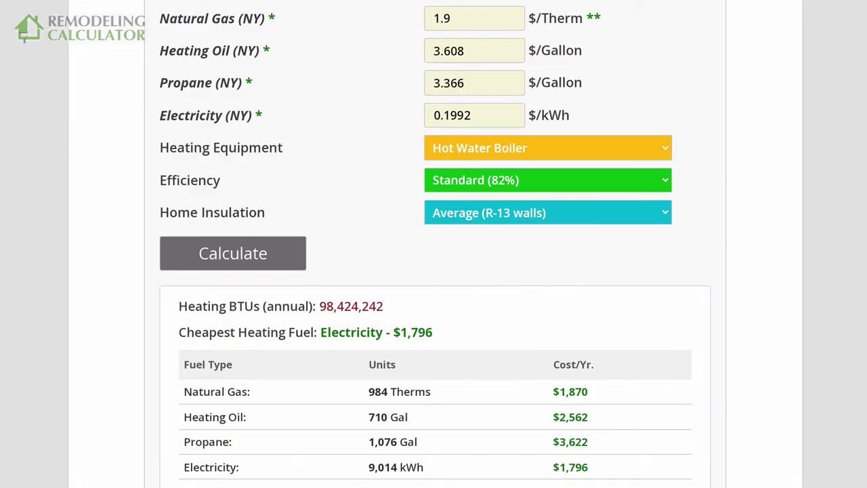
{"action": "scroll", "coordinate": [323, 176], "scroll_direction": "up", "scroll_amount": 1}
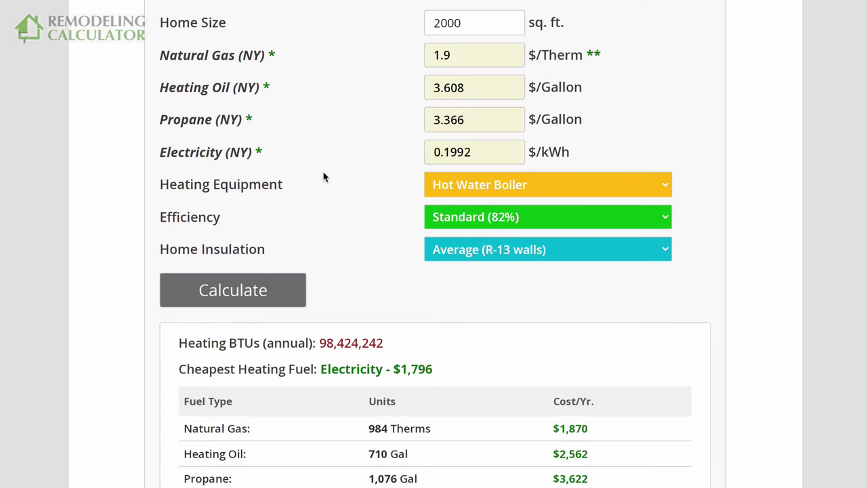
{"action": "scroll", "coordinate": [324, 176], "scroll_direction": "down", "scroll_amount": 1}
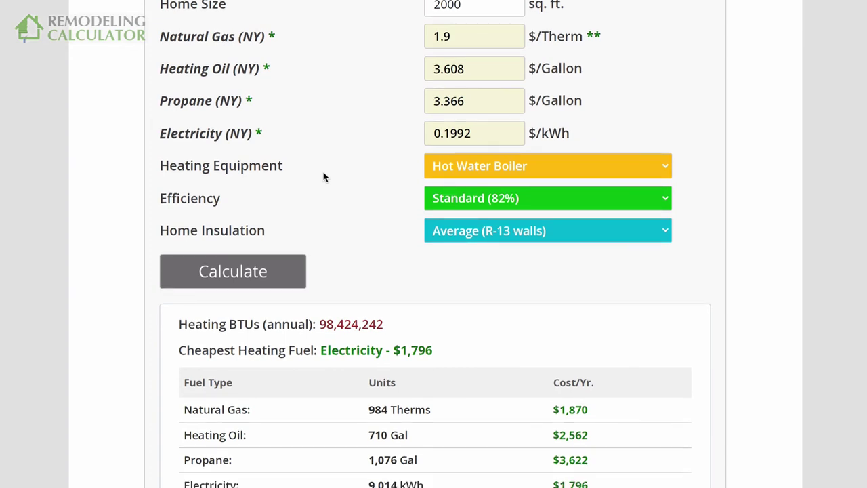
{"action": "scroll", "coordinate": [324, 176], "scroll_direction": "up", "scroll_amount": 1}
{"action": "left_click", "coordinate": [513, 179]}
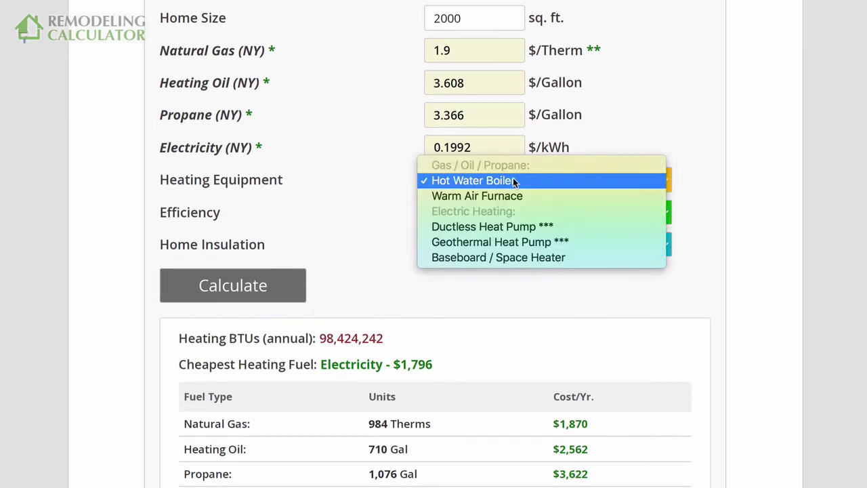
{"action": "left_click", "coordinate": [497, 228]}
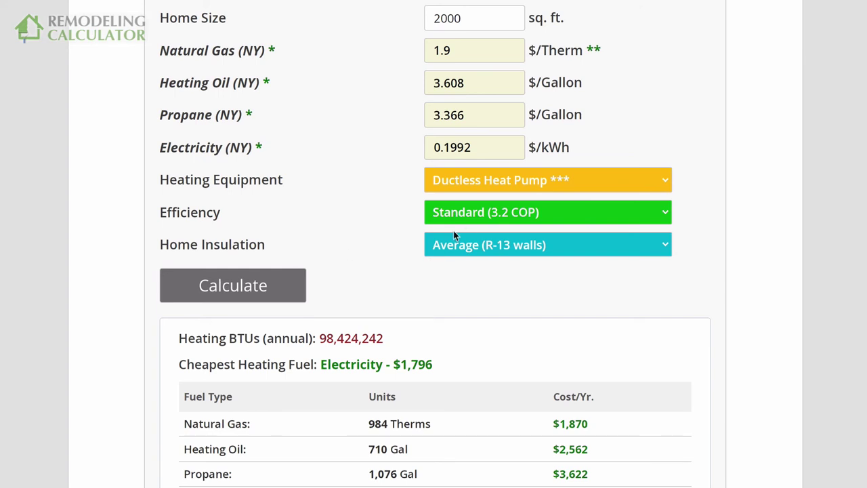
Review the annual cost results by fuel type and highlight the natural gas cost per year.
{"action": "scroll", "coordinate": [453, 230], "scroll_direction": "down", "scroll_amount": 1}
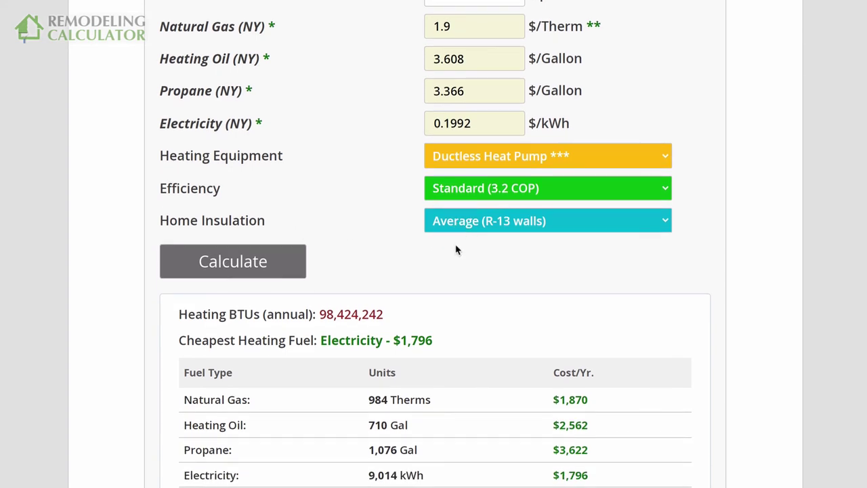
{"action": "scroll", "coordinate": [456, 250], "scroll_direction": "down", "scroll_amount": 1}
{"action": "scroll", "coordinate": [457, 248], "scroll_direction": "up", "scroll_amount": 1}
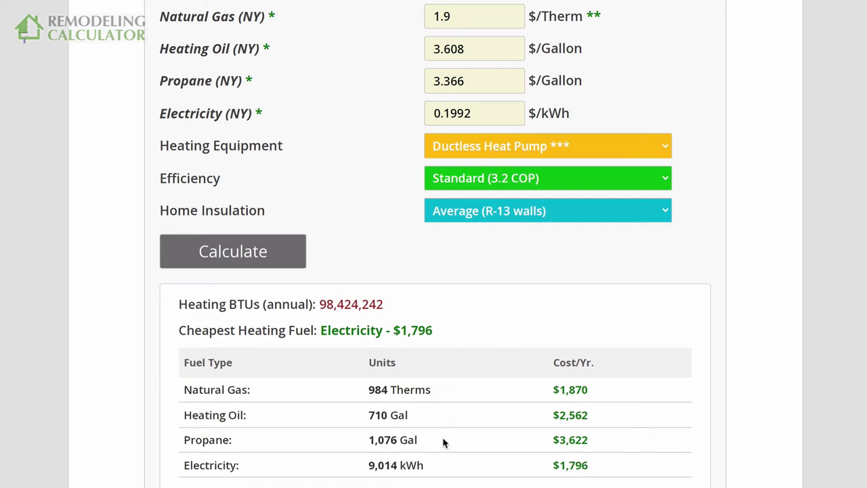
{"action": "double_click", "coordinate": [570, 389]}
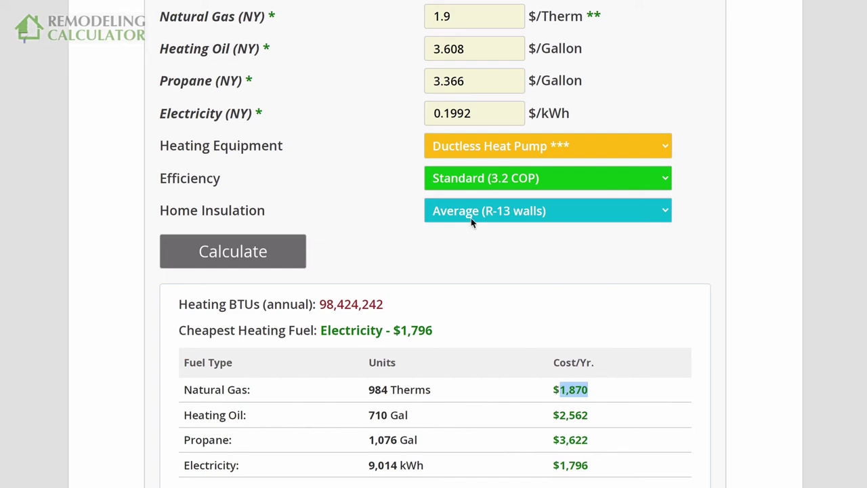
{"action": "scroll", "coordinate": [473, 222], "scroll_direction": "up", "scroll_amount": 1}
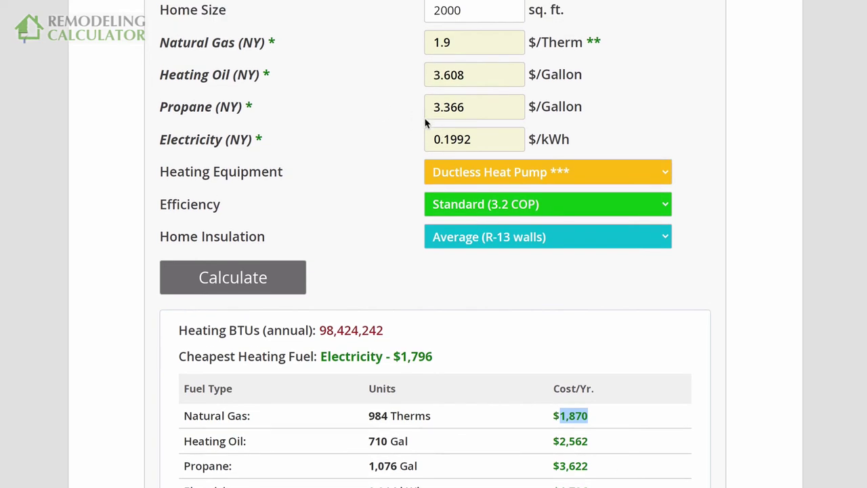
Compare the US average and New York gas prices per therm in the fuel price table below the results.
{"action": "scroll", "coordinate": [459, 109], "scroll_direction": "down", "scroll_amount": 6}
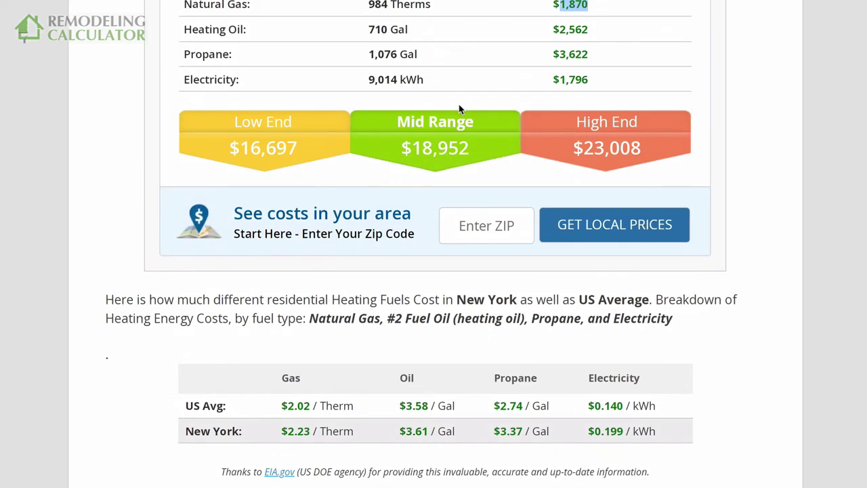
{"action": "left_click_drag", "start_coordinate": [310, 405], "coordinate": [281, 405]}
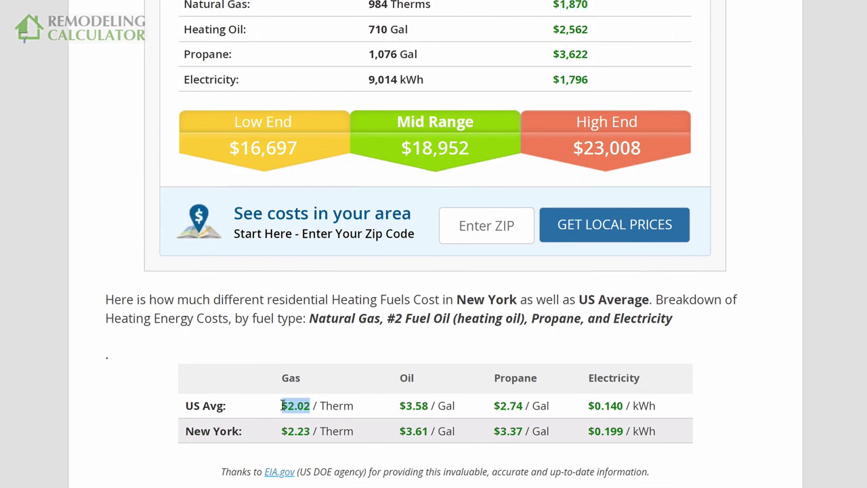
{"action": "left_click_drag", "start_coordinate": [310, 431], "coordinate": [282, 431]}
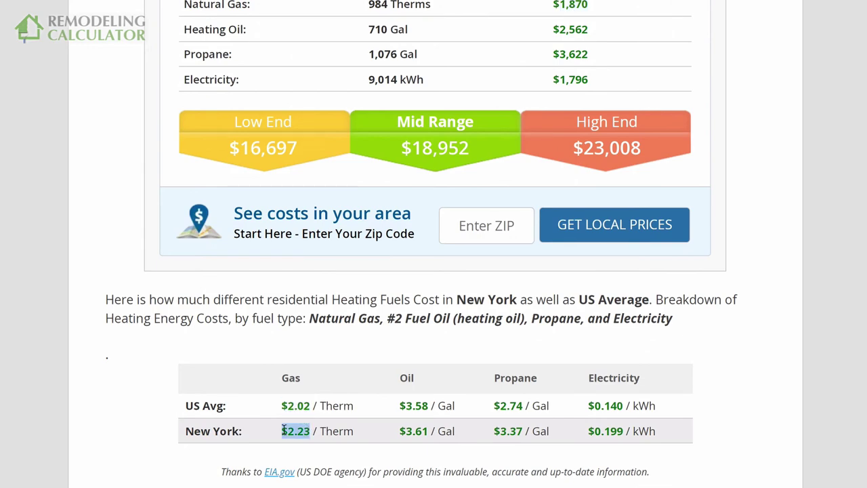
Set the New York natural gas price to 2.23 $/Therm and recalculate the heating costs.
{"action": "scroll", "coordinate": [409, 140], "scroll_direction": "up", "scroll_amount": 7}
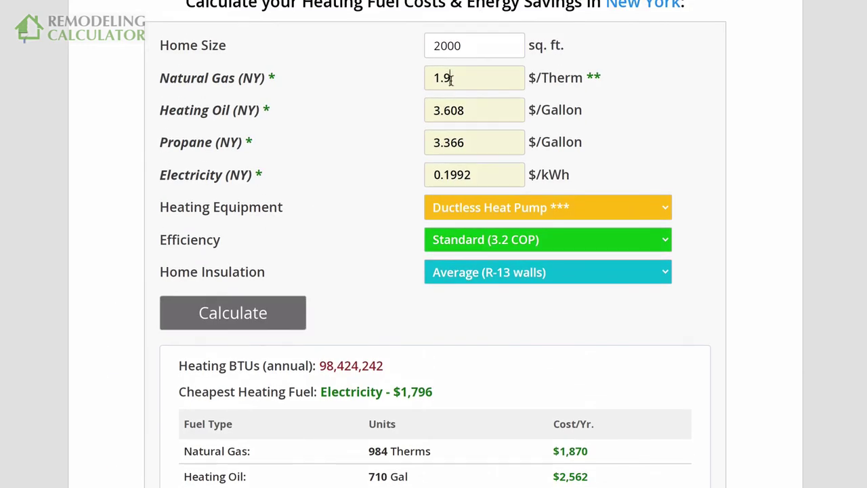
{"action": "double_click", "coordinate": [451, 79]}
{"action": "type", "text": "2.23"}
{"action": "left_click", "coordinate": [258, 310]}
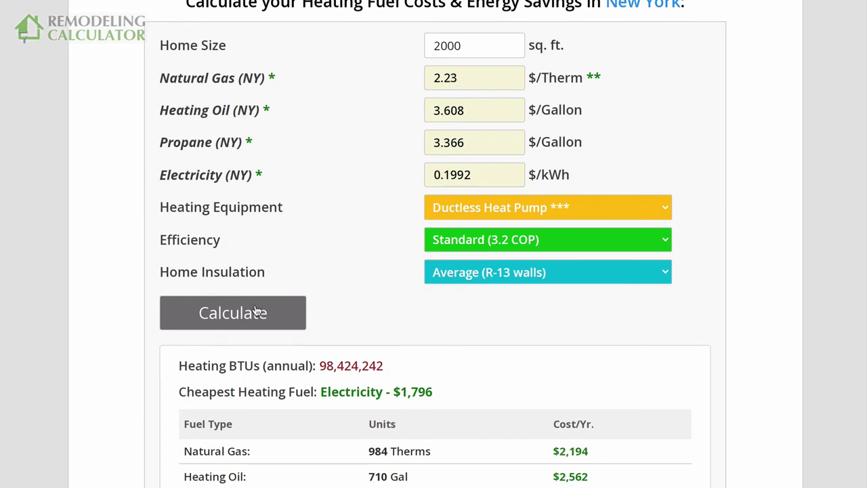
Set the ductless heat pump's efficiency to High (3.7 COP) and recalculate the annual costs.
{"action": "scroll", "coordinate": [374, 258], "scroll_direction": "down", "scroll_amount": 1}
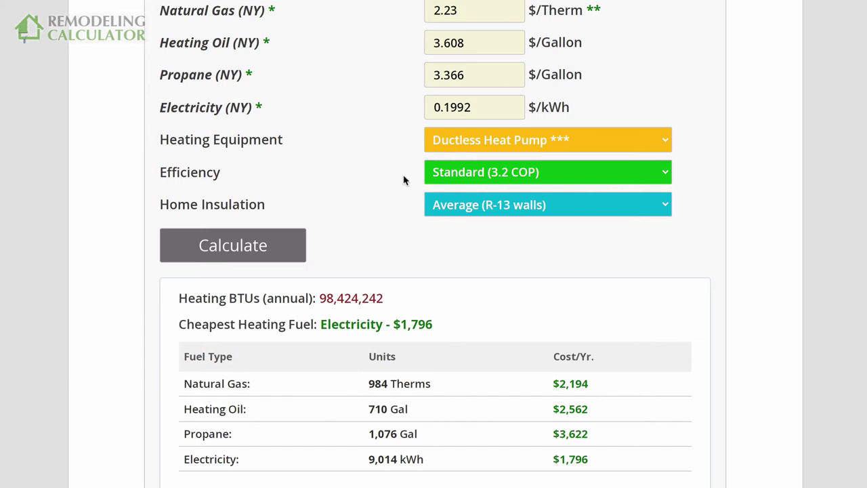
{"action": "left_click", "coordinate": [454, 170]}
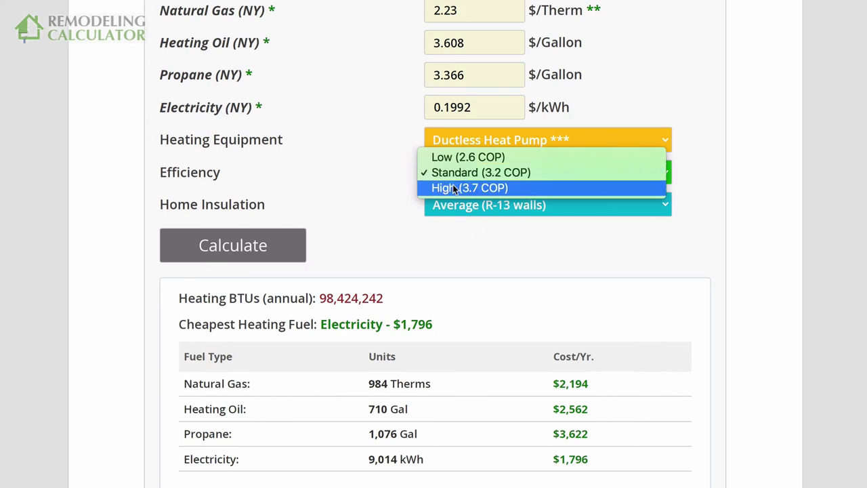
{"action": "left_click", "coordinate": [457, 188]}
{"action": "left_click", "coordinate": [280, 248]}
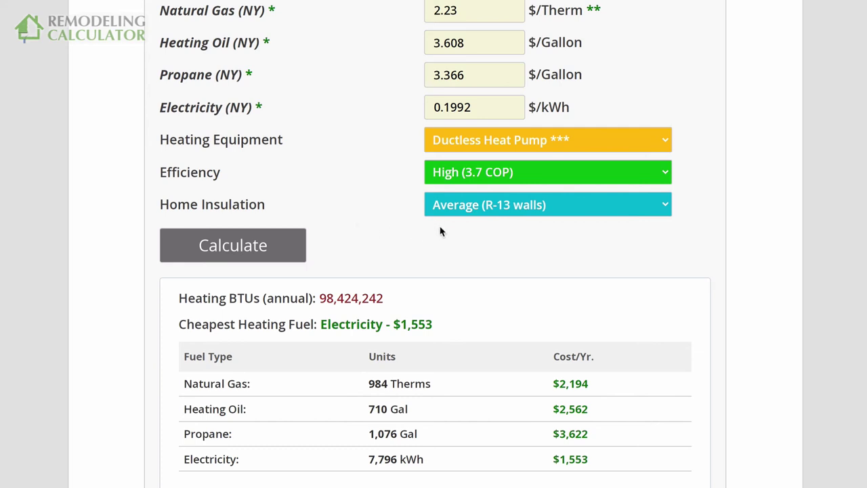
Set the ductless heat pump's efficiency to Standard (3.2 COP) and recalculate the annual costs.
{"action": "left_click", "coordinate": [467, 176]}
{"action": "left_click", "coordinate": [468, 157]}
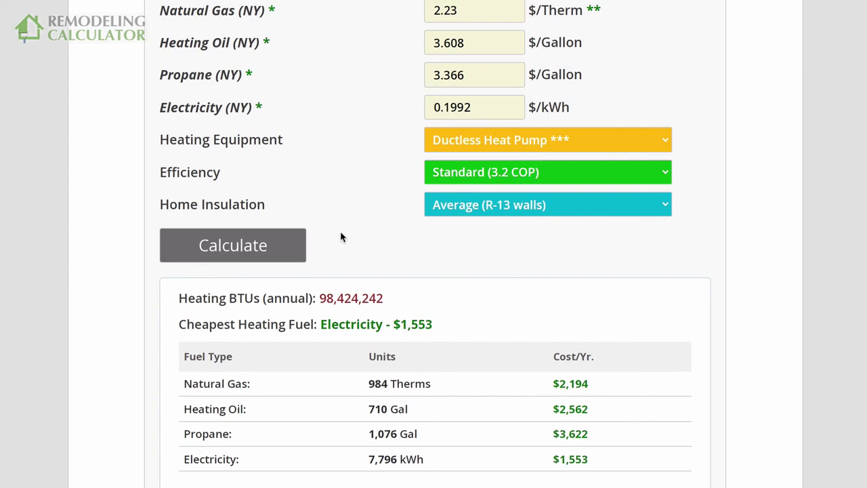
{"action": "left_click", "coordinate": [290, 243]}
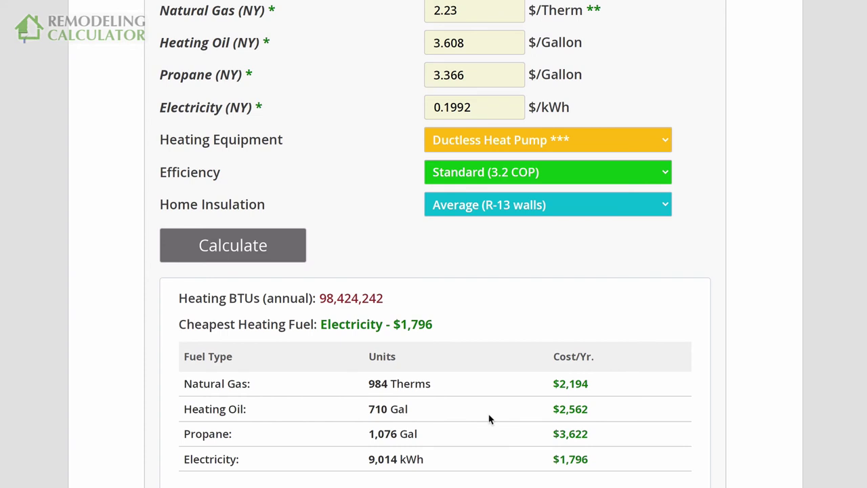
Compare the annual costs of electricity and natural gas by highlighting each in the results table.
{"action": "left_click_drag", "start_coordinate": [592, 462], "coordinate": [554, 458]}
{"action": "scroll", "coordinate": [524, 270], "scroll_direction": "down", "scroll_amount": 1}
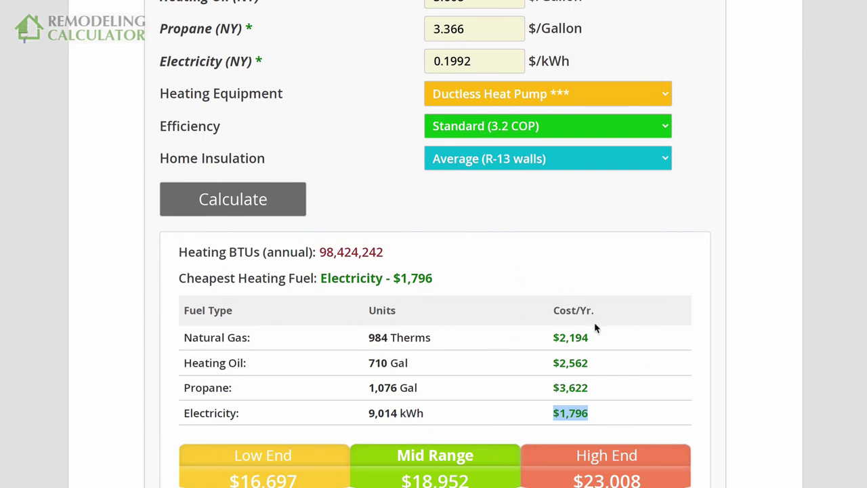
{"action": "left_click_drag", "start_coordinate": [591, 342], "coordinate": [559, 337]}
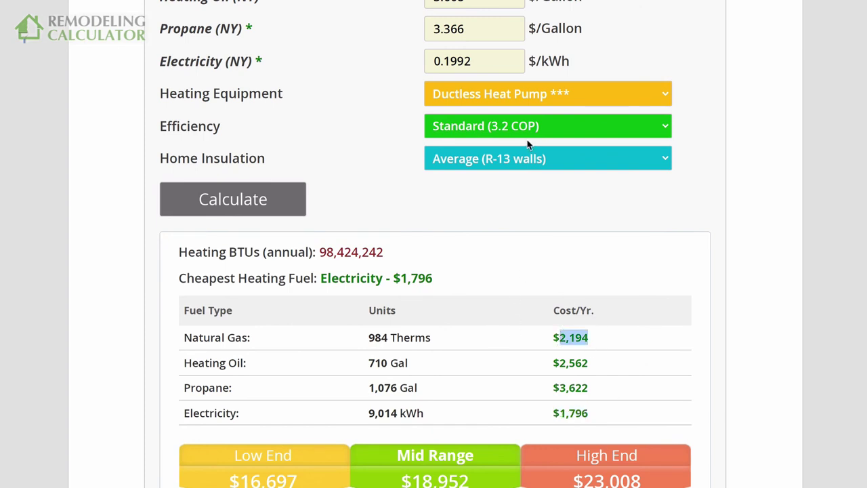
Calculate the annual costs for a Warm Air Furnace with Standard (80%) efficiency.
{"action": "left_click", "coordinate": [498, 95]}
{"action": "left_click", "coordinate": [487, 66]}
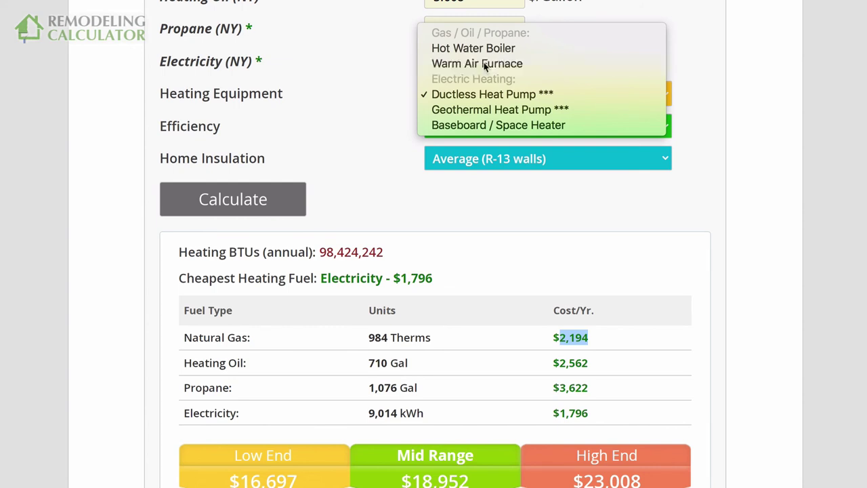
{"action": "left_click", "coordinate": [486, 160]}
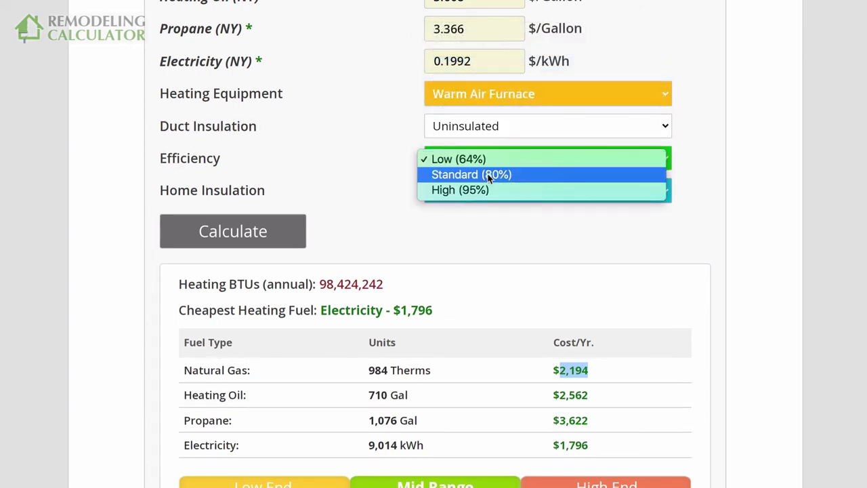
{"action": "left_click", "coordinate": [489, 175]}
{"action": "left_click", "coordinate": [297, 235]}
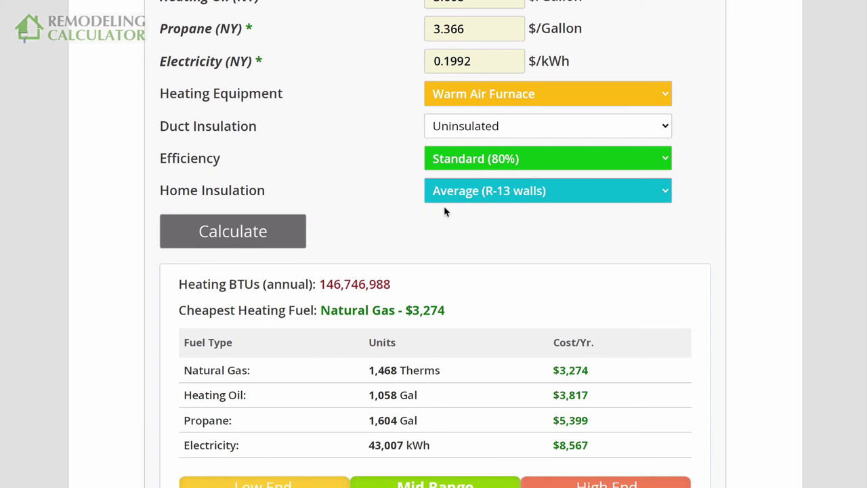
Return the heating equipment to Ductless Heat Pump, recalculate, and highlight the natural gas units and annual cost.
{"action": "left_click", "coordinate": [495, 127]}
{"action": "left_click", "coordinate": [494, 124]}
{"action": "left_click", "coordinate": [494, 100]}
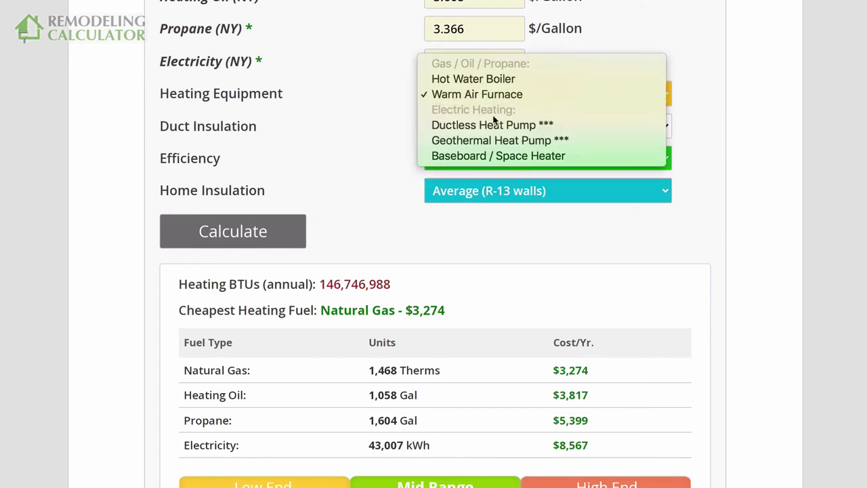
{"action": "left_click", "coordinate": [492, 124]}
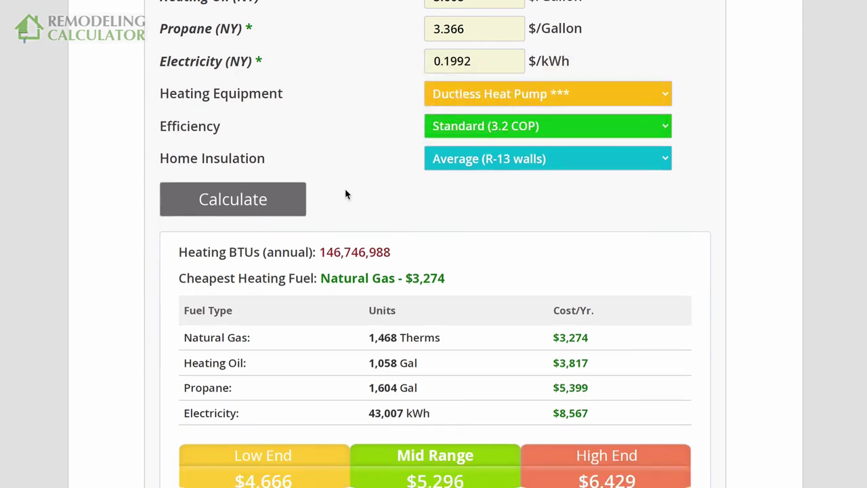
{"action": "left_click", "coordinate": [293, 209]}
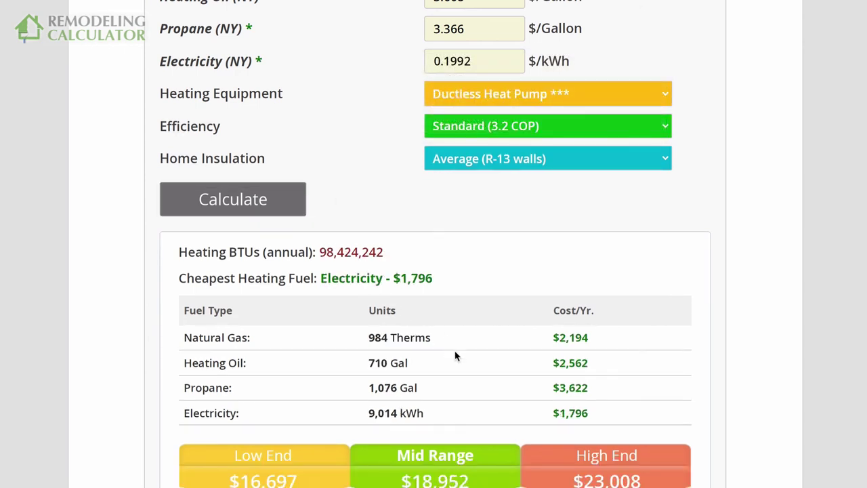
{"action": "left_click_drag", "start_coordinate": [594, 336], "coordinate": [370, 337]}
{"action": "left_click", "coordinate": [589, 345]}
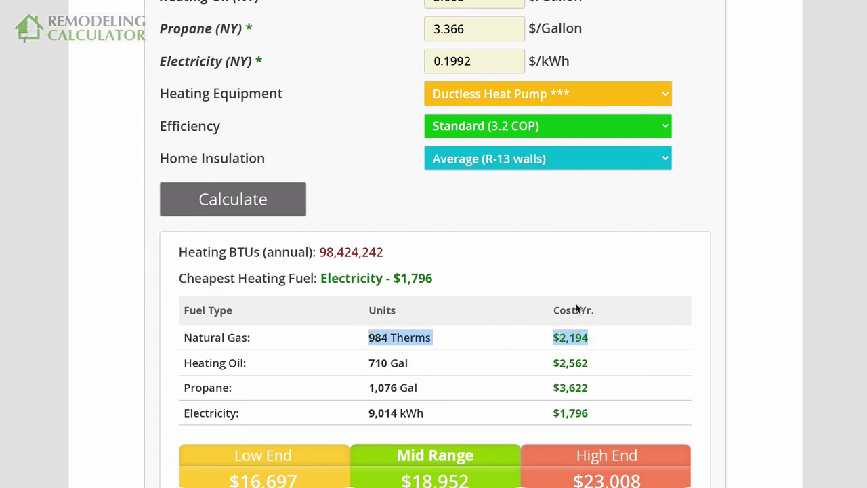
Calculate the annual costs for a Warm Air Furnace with High (95%) efficiency.
{"action": "left_click", "coordinate": [630, 92]}
{"action": "left_click", "coordinate": [524, 63]}
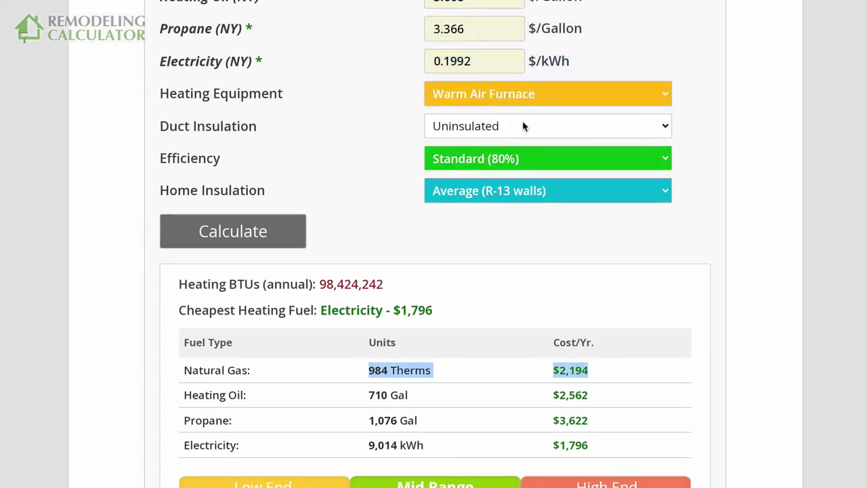
{"action": "left_click", "coordinate": [510, 157]}
{"action": "left_click", "coordinate": [505, 176]}
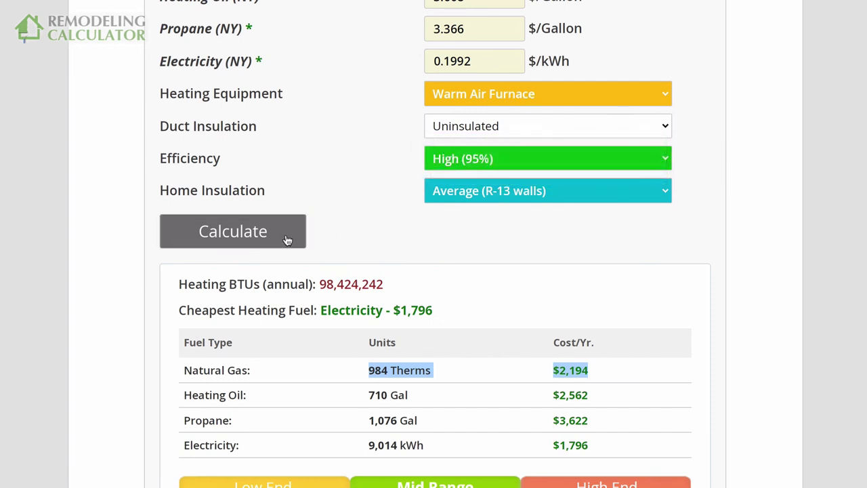
{"action": "left_click", "coordinate": [287, 240]}
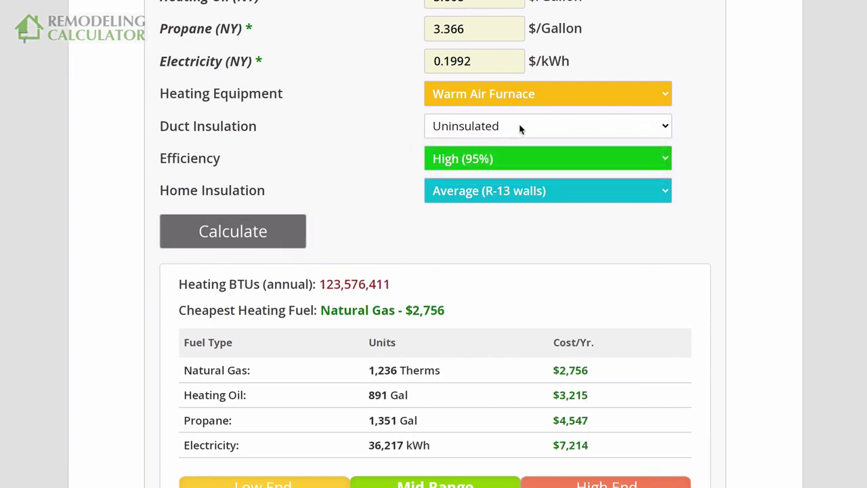
Set the furnace's duct insulation to 10-R value and recalculate the annual costs.
{"action": "left_click", "coordinate": [520, 128]}
{"action": "left_click", "coordinate": [500, 170]}
{"action": "left_click", "coordinate": [287, 236]}
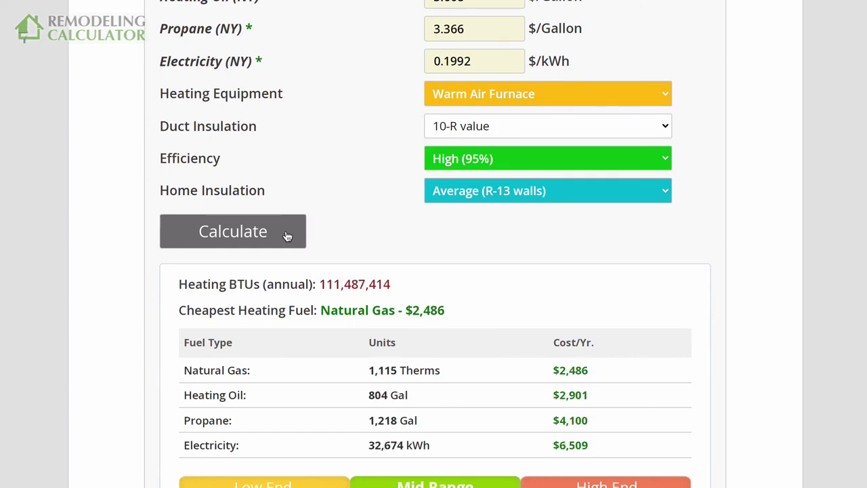
Set the home insulation to Well Insulated, recalculate the annual costs, and highlight the natural gas cost.
{"action": "left_click", "coordinate": [477, 188]}
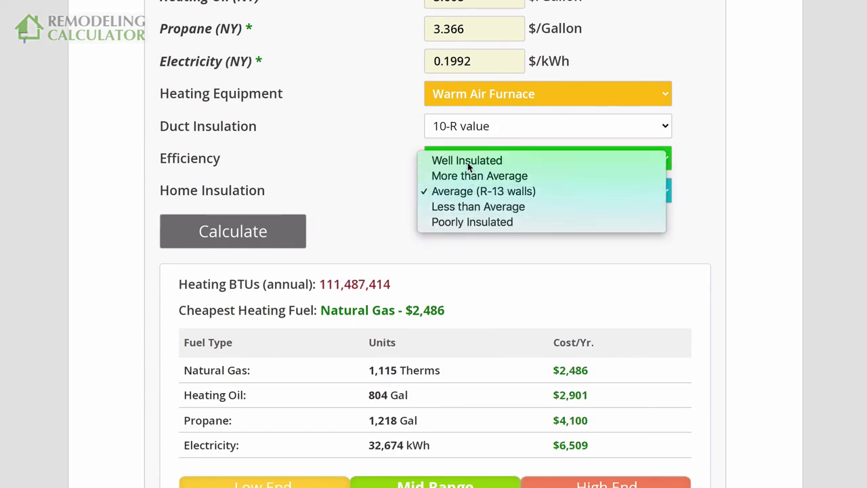
{"action": "left_click", "coordinate": [468, 158]}
{"action": "left_click", "coordinate": [288, 239]}
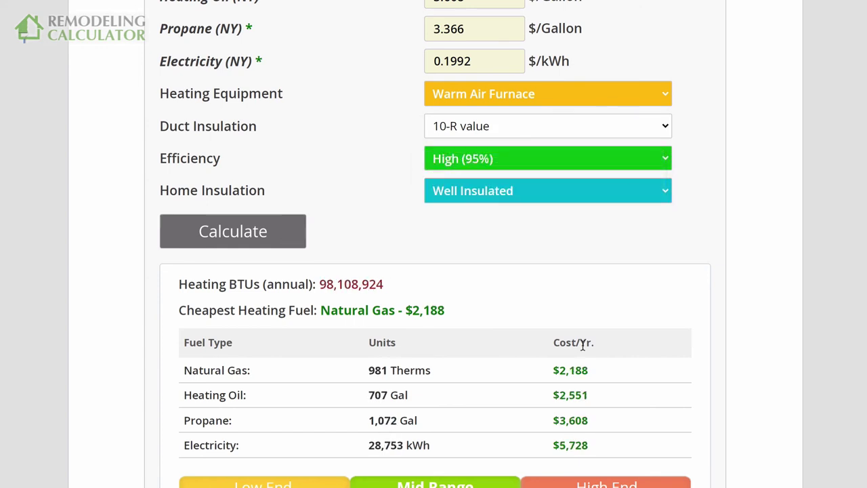
{"action": "left_click_drag", "start_coordinate": [592, 372], "coordinate": [555, 368]}
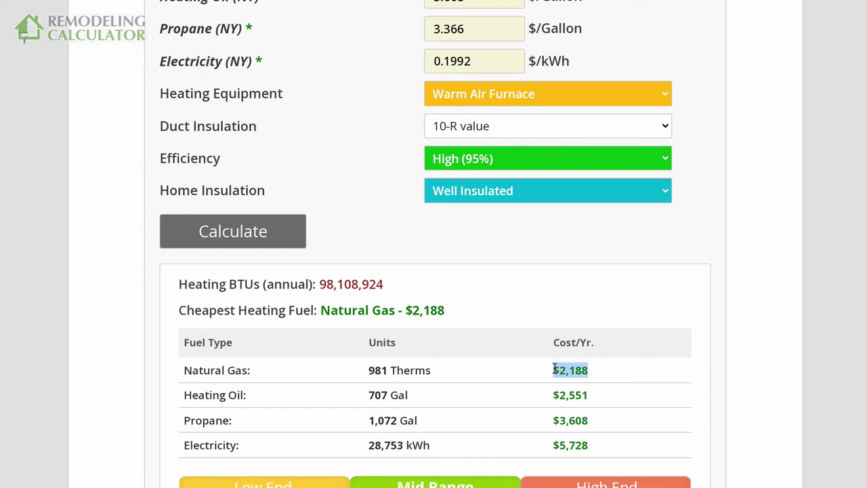
Change the heating equipment to Ductless Heat Pump, recalculate, and highlight the natural gas row of the results.
{"action": "left_click", "coordinate": [529, 94]}
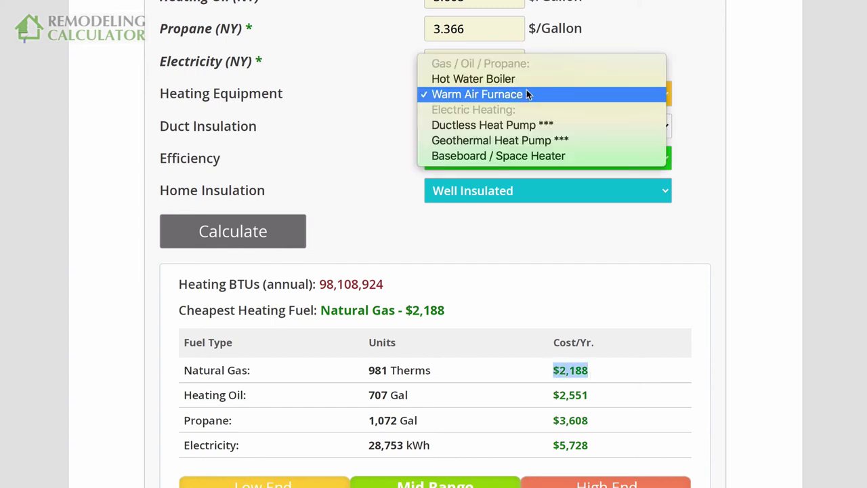
{"action": "left_click", "coordinate": [524, 126]}
{"action": "left_click", "coordinate": [271, 207]}
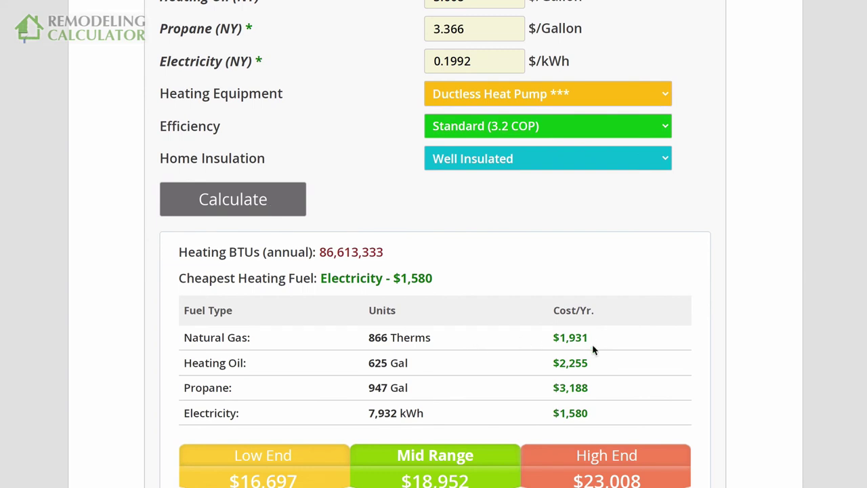
{"action": "left_click_drag", "start_coordinate": [593, 347], "coordinate": [183, 341]}
{"action": "scroll", "coordinate": [482, 334], "scroll_direction": "up", "scroll_amount": 1}
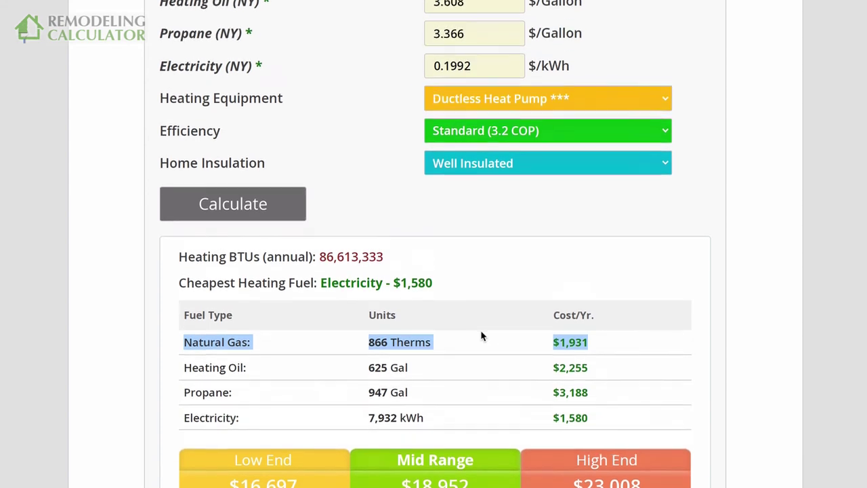
{"action": "scroll", "coordinate": [482, 335], "scroll_direction": "down", "scroll_amount": 1}
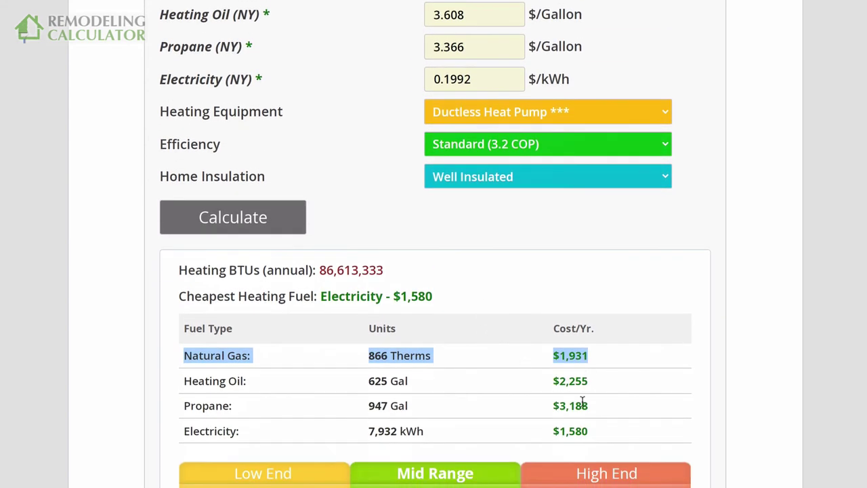
{"action": "scroll", "coordinate": [580, 392], "scroll_direction": "down", "scroll_amount": 1}
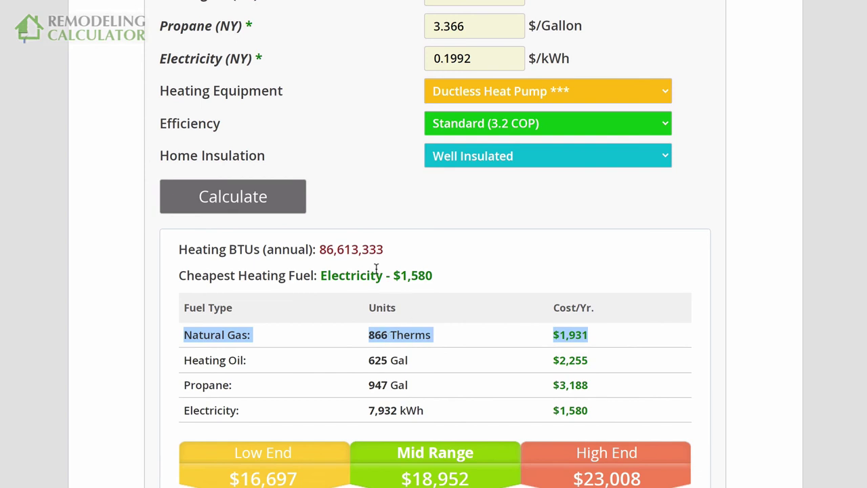
Highlight the annual heating BTUs figure calculated for the ductless heat pump.
{"action": "left_click_drag", "start_coordinate": [383, 251], "coordinate": [321, 251]}
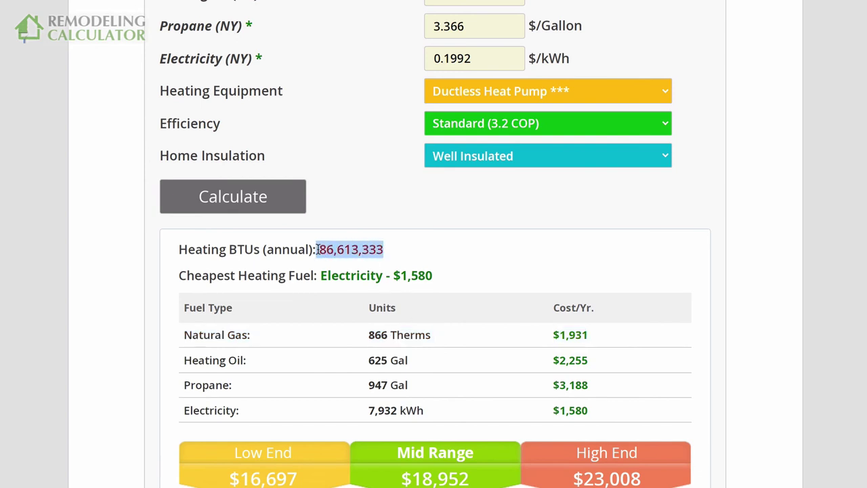
{"action": "left_click", "coordinate": [389, 257]}
{"action": "left_click_drag", "start_coordinate": [385, 250], "coordinate": [319, 250]}
{"action": "left_click_drag", "start_coordinate": [385, 249], "coordinate": [319, 249]}
{"action": "scroll", "coordinate": [397, 224], "scroll_direction": "down", "scroll_amount": 1}
{"action": "scroll", "coordinate": [397, 226], "scroll_direction": "up", "scroll_amount": 1}
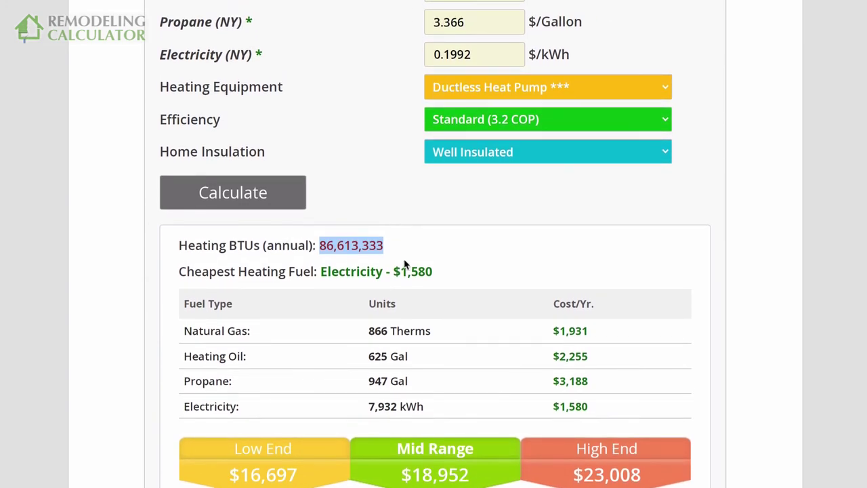
Calculate the annual costs for a Geothermal Heat Pump with Standard (4.3 COP) efficiency.
{"action": "scroll", "coordinate": [405, 264], "scroll_direction": "down", "scroll_amount": 1}
{"action": "left_click", "coordinate": [500, 76]}
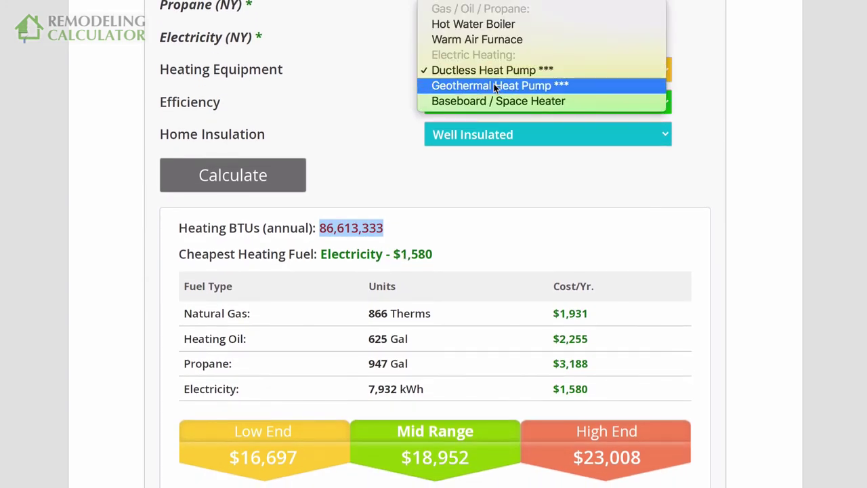
{"action": "left_click", "coordinate": [495, 86]}
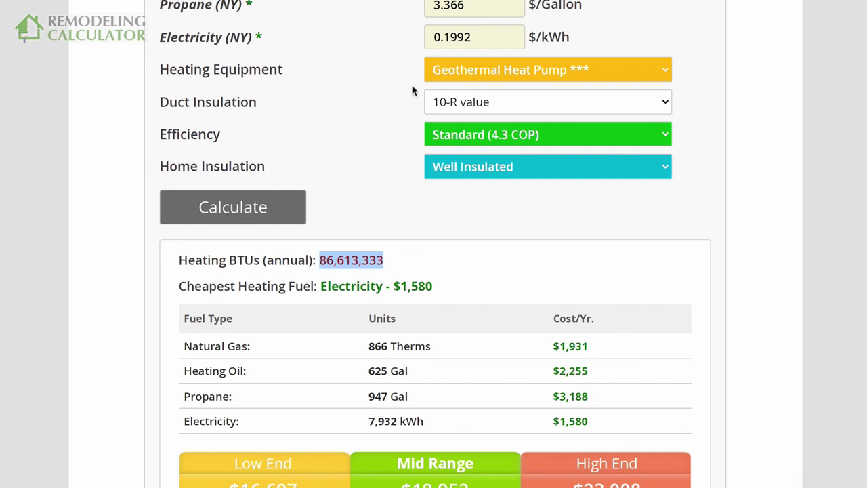
{"action": "left_click", "coordinate": [447, 136]}
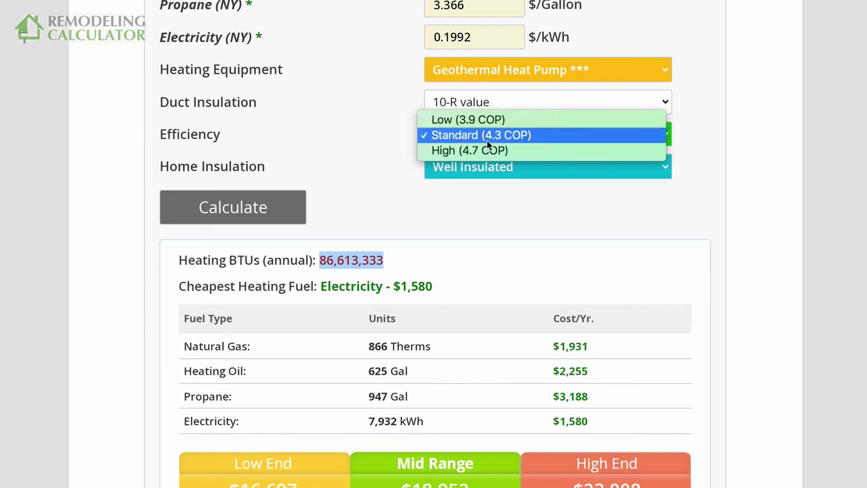
{"action": "left_click", "coordinate": [270, 208]}
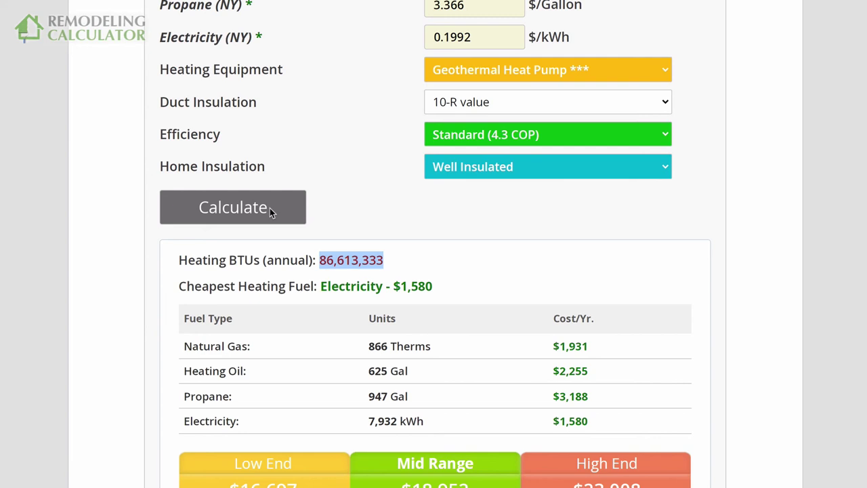
{"action": "left_click", "coordinate": [269, 208]}
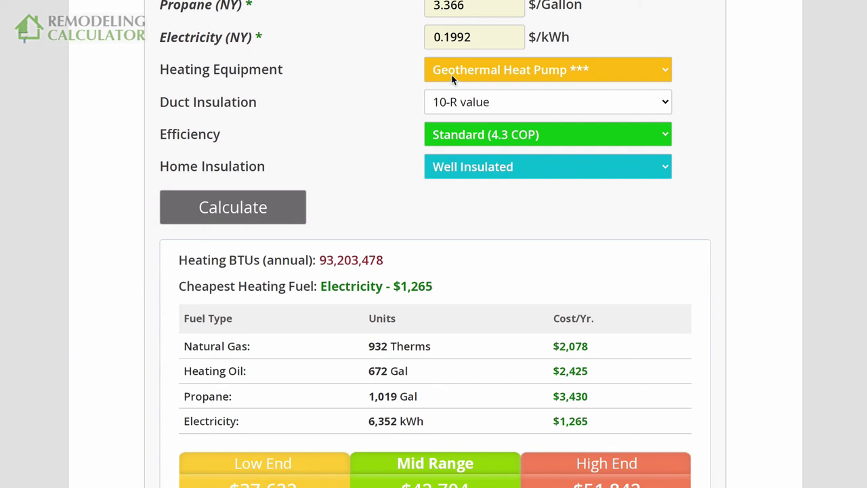
Set the geothermal heat pump's efficiency to High (4.7 COP), recalculate, and highlight the cheapest heating fuel's annual cost.
{"action": "left_click", "coordinate": [457, 139]}
{"action": "left_click", "coordinate": [455, 150]}
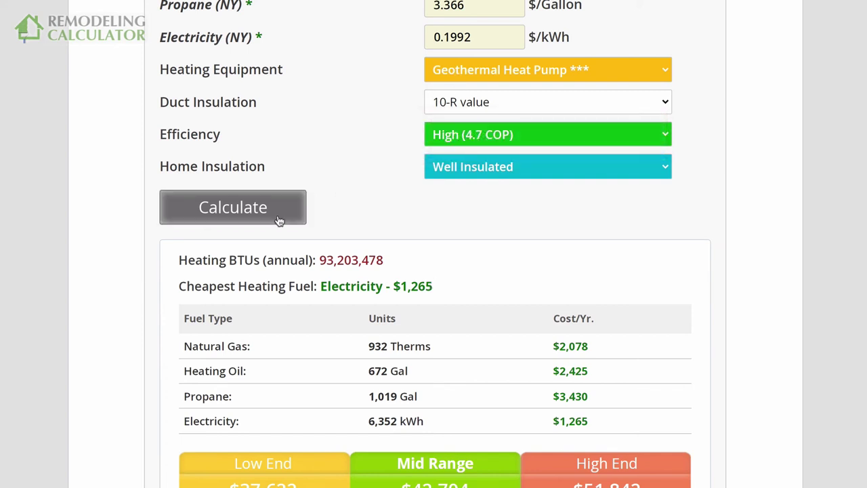
{"action": "left_click", "coordinate": [280, 220]}
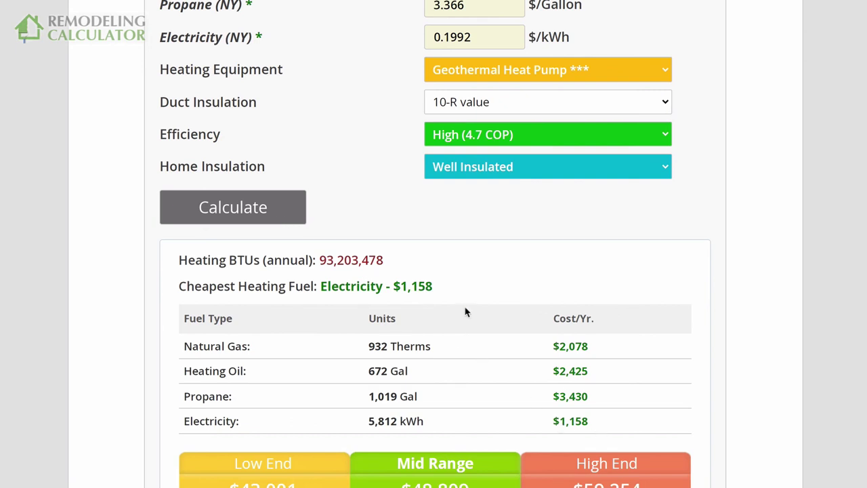
{"action": "left_click_drag", "start_coordinate": [439, 291], "coordinate": [393, 286]}
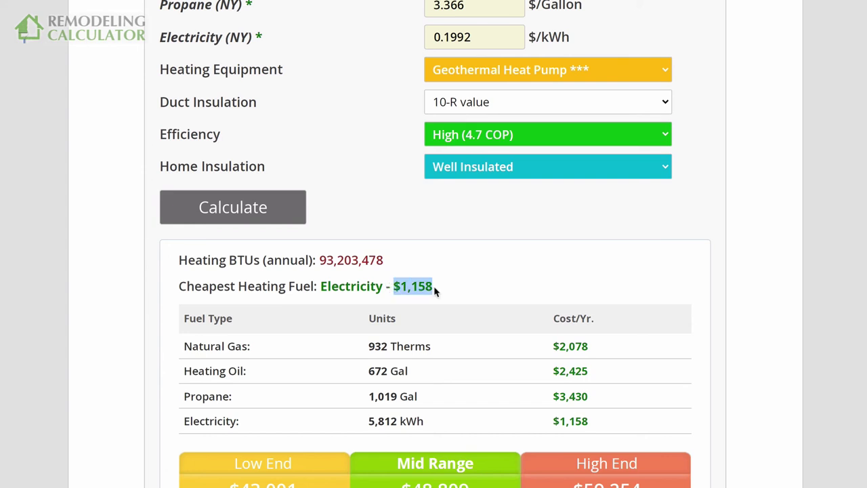
{"action": "scroll", "coordinate": [495, 418], "scroll_direction": "down", "scroll_amount": 1}
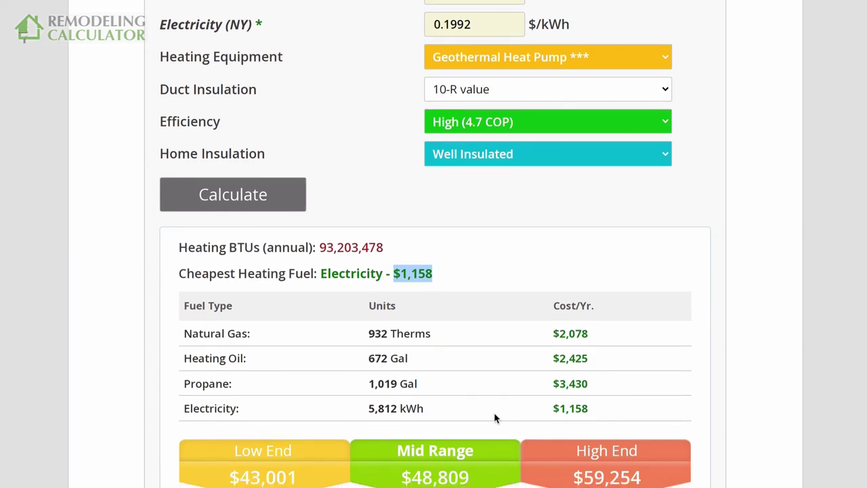
Calculate the annual costs for a Ductless Heat Pump with High (3.7 COP) efficiency.
{"action": "left_click", "coordinate": [498, 58]}
{"action": "left_click", "coordinate": [482, 45]}
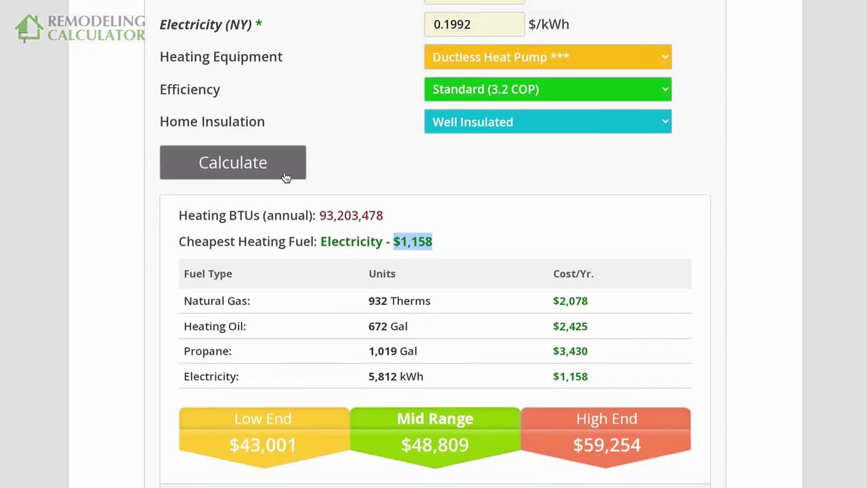
{"action": "left_click", "coordinate": [495, 92]}
{"action": "left_click", "coordinate": [493, 107]}
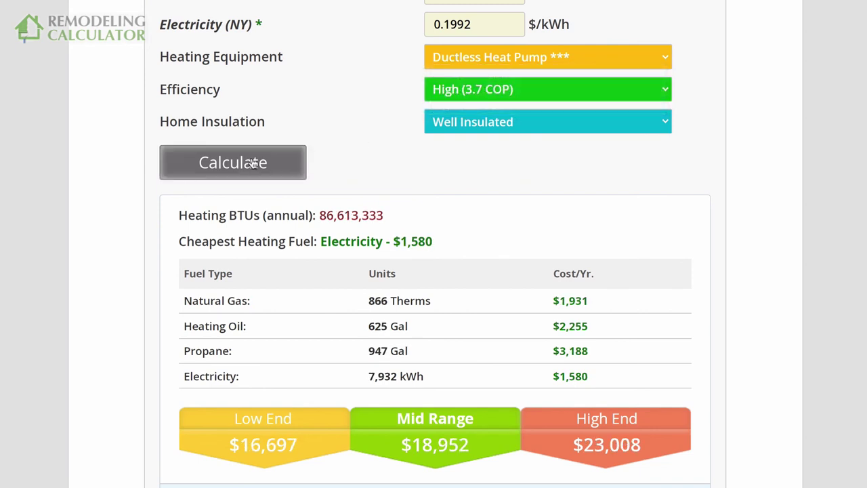
{"action": "left_click", "coordinate": [253, 163]}
Highlight the Mid Range and High End prices of the ductless heat pump for comparison.
{"action": "left_click_drag", "start_coordinate": [644, 447], "coordinate": [581, 445]}
{"action": "left_click_drag", "start_coordinate": [484, 443], "coordinate": [400, 443]}
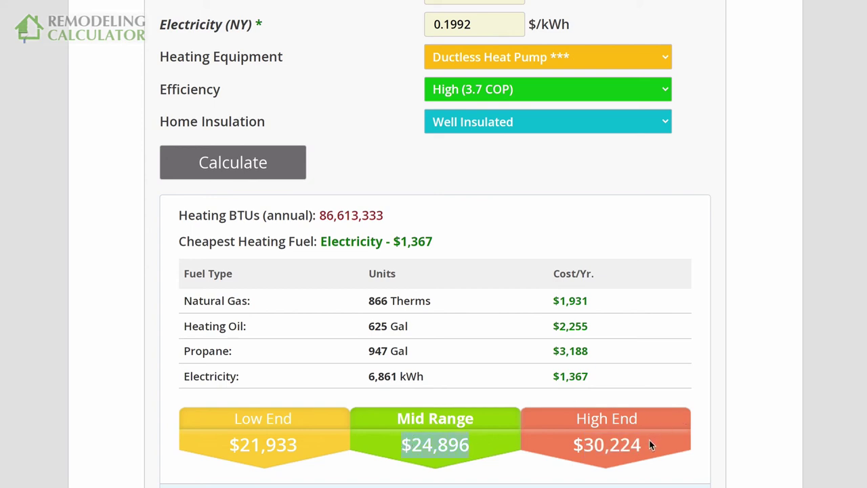
{"action": "left_click_drag", "start_coordinate": [650, 445], "coordinate": [573, 445]}
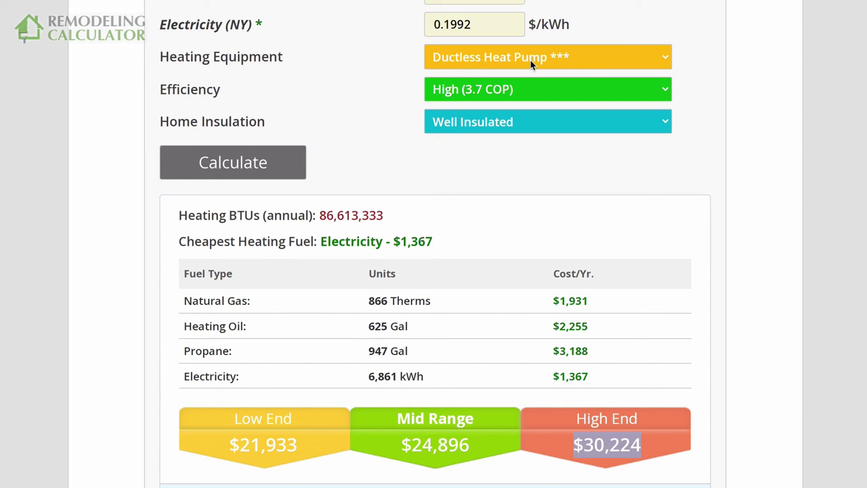
Switch the heating equipment back to Geothermal Heat Pump and recalculate the annual costs at High (4.7 COP) efficiency.
{"action": "left_click", "coordinate": [532, 63]}
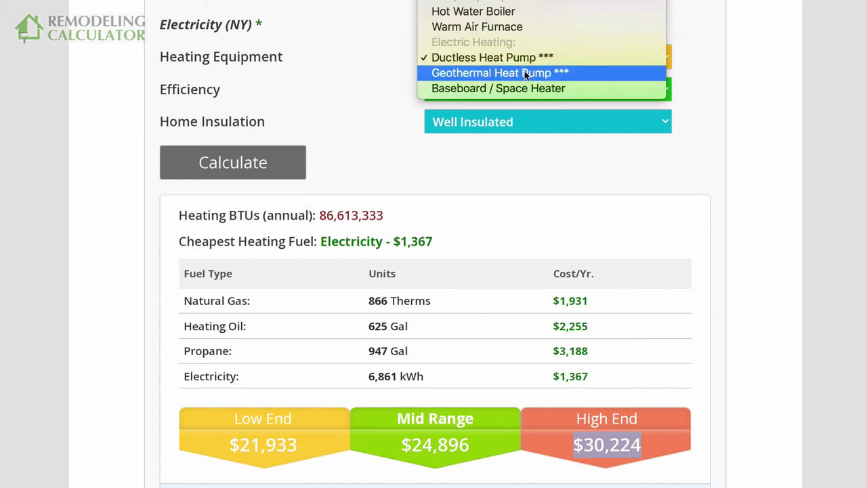
{"action": "left_click", "coordinate": [525, 75]}
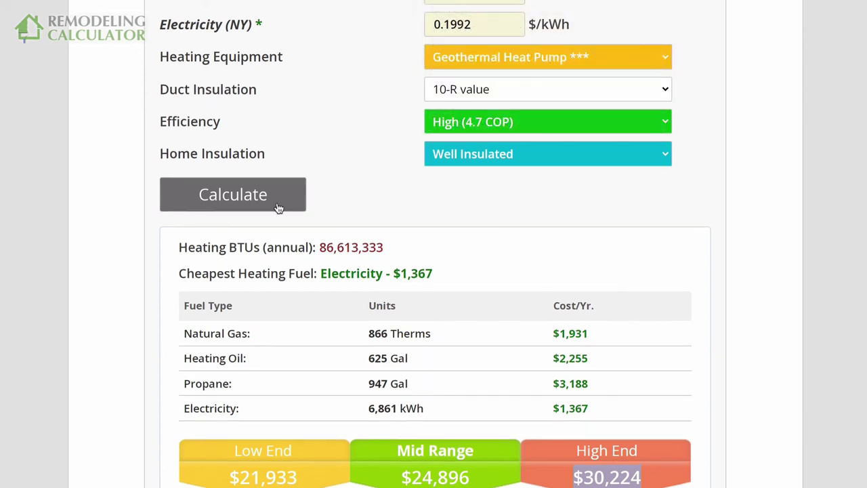
{"action": "left_click", "coordinate": [278, 208]}
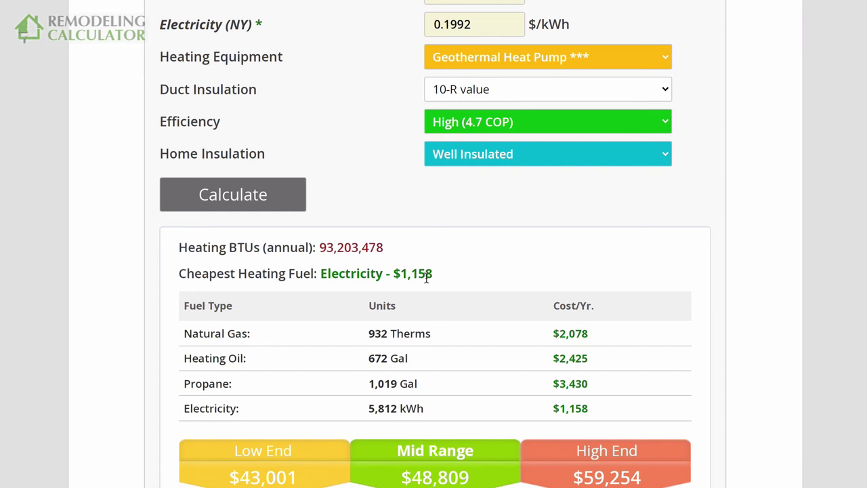
Return the heating equipment to Ductless Heat Pump, highlight the annual heating BTUs, and recalculate at High (3.7 COP) efficiency.
{"action": "left_click", "coordinate": [467, 64]}
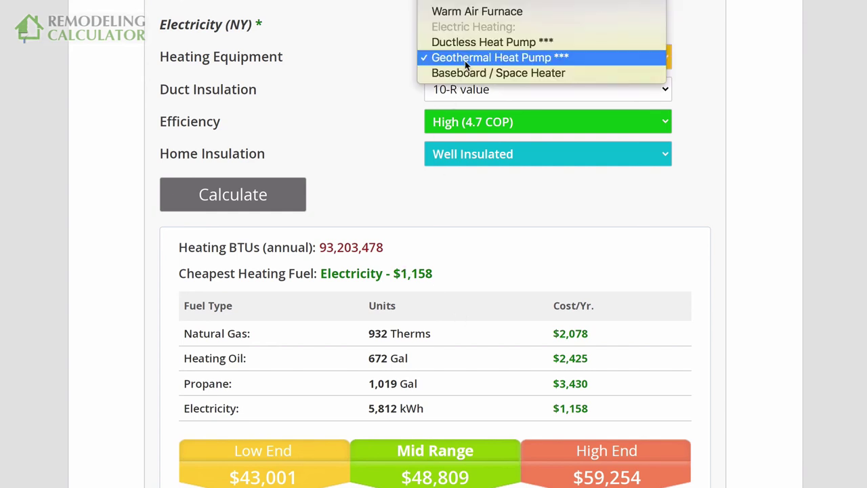
{"action": "left_click", "coordinate": [464, 42]}
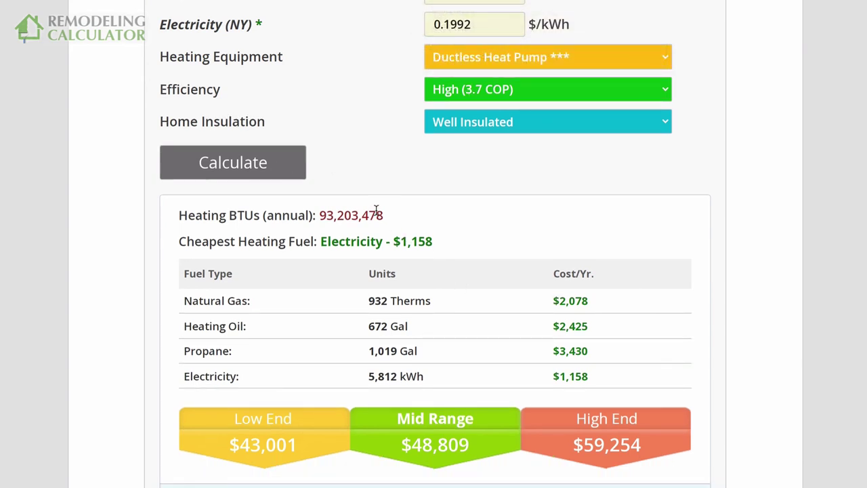
{"action": "left_click_drag", "start_coordinate": [384, 216], "coordinate": [322, 215]}
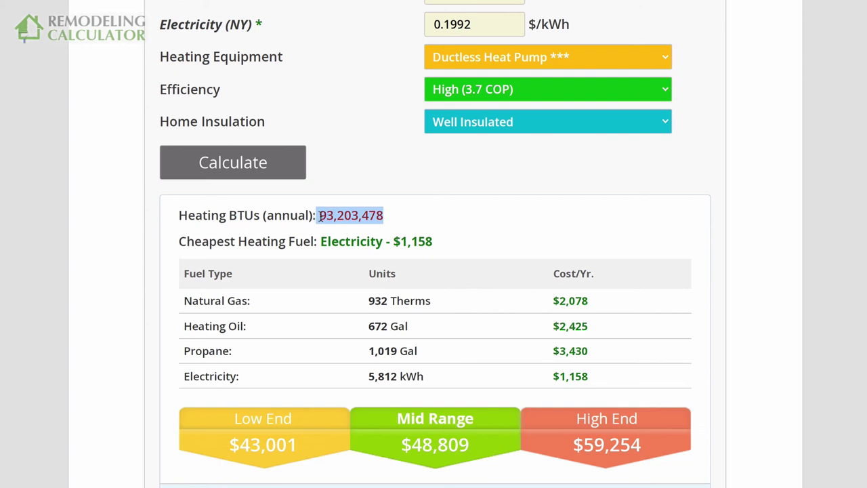
{"action": "left_click", "coordinate": [321, 216]}
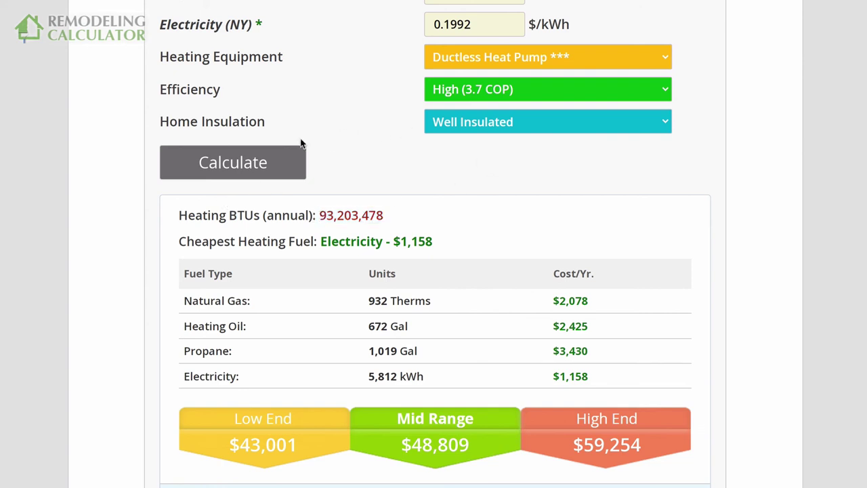
{"action": "left_click", "coordinate": [248, 168]}
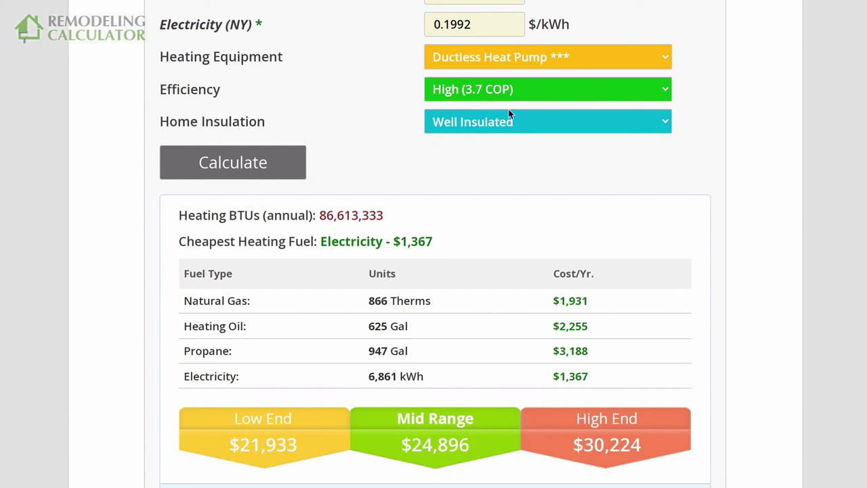
Recalculate with Geothermal Heat Pump as the heating equipment and highlight its High End price.
{"action": "left_click", "coordinate": [511, 60]}
{"action": "left_click", "coordinate": [510, 70]}
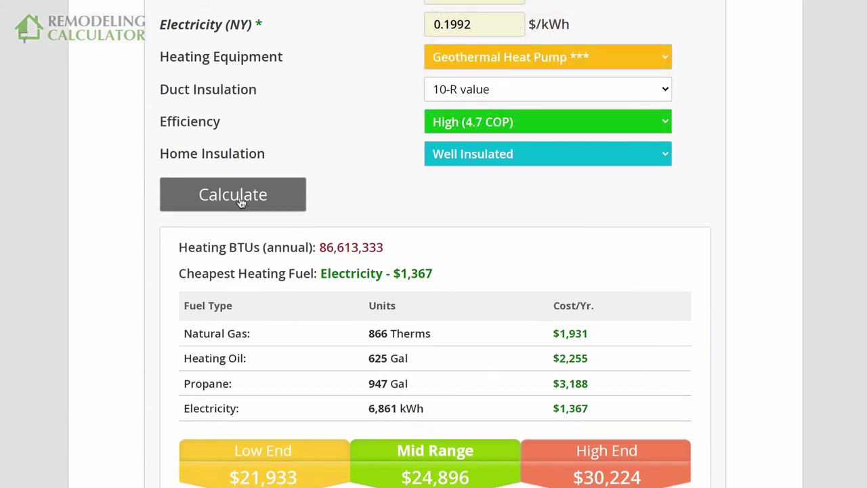
{"action": "left_click", "coordinate": [242, 199]}
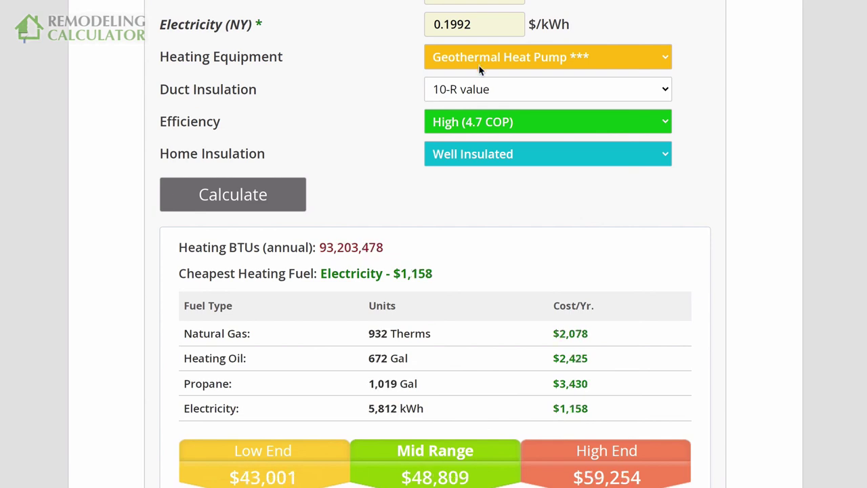
{"action": "scroll", "coordinate": [520, 337], "scroll_direction": "down", "scroll_amount": 1}
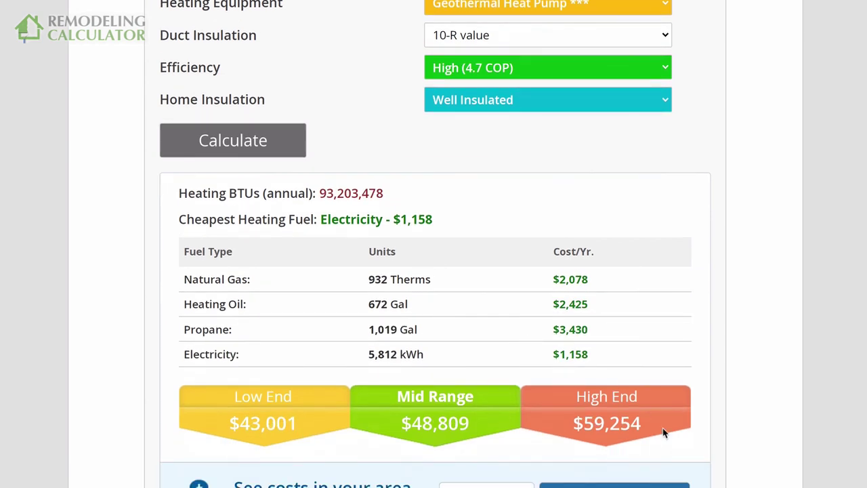
{"action": "left_click_drag", "start_coordinate": [645, 425], "coordinate": [574, 424]}
{"action": "scroll", "coordinate": [576, 421], "scroll_direction": "up", "scroll_amount": 1}
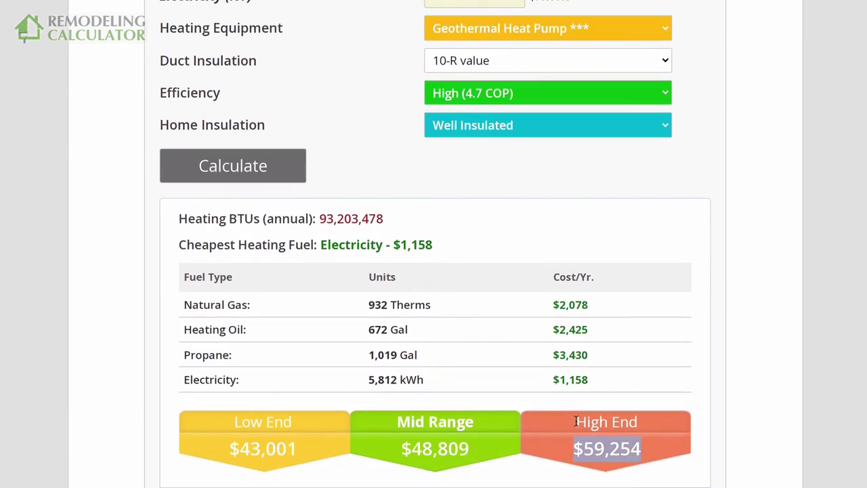
Recalculate with Ductless Heat Pump as the heating equipment at High (3.7 COP) efficiency and highlight its High End price.
{"action": "left_click", "coordinate": [507, 31]}
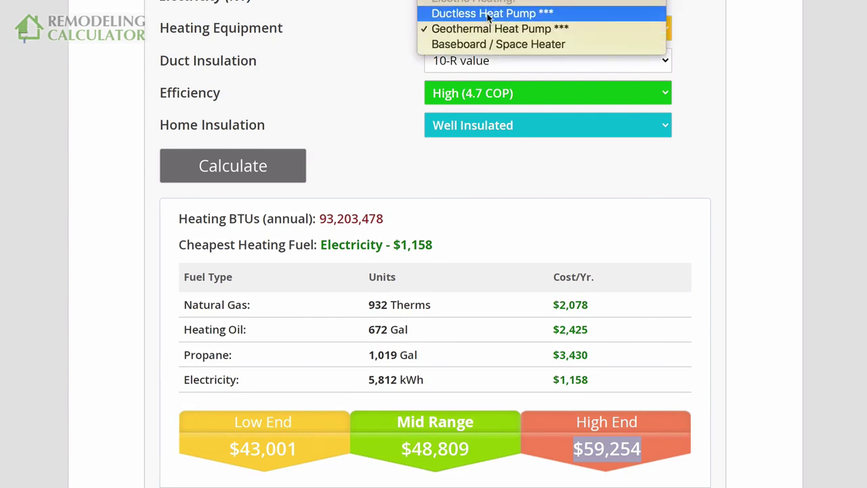
{"action": "left_click", "coordinate": [484, 12]}
{"action": "left_click", "coordinate": [271, 147]}
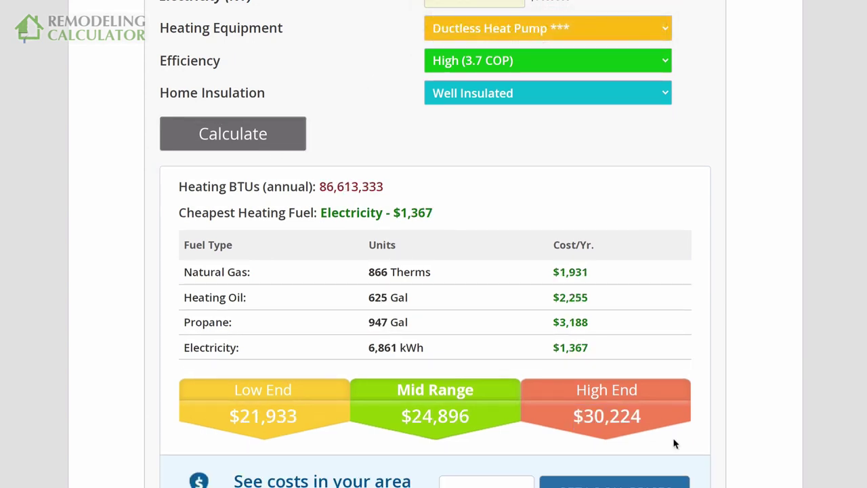
{"action": "left_click_drag", "start_coordinate": [617, 415], "coordinate": [575, 412]}
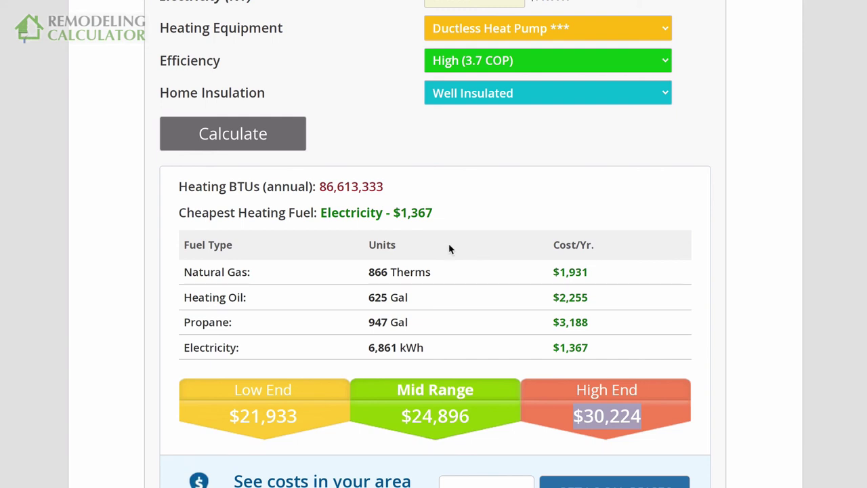
Review the ductless heat pump's settings and cost results, including the ZIP code entry for local prices.
{"action": "scroll", "coordinate": [449, 248], "scroll_direction": "down", "scroll_amount": 1}
{"action": "scroll", "coordinate": [453, 232], "scroll_direction": "up", "scroll_amount": 3}
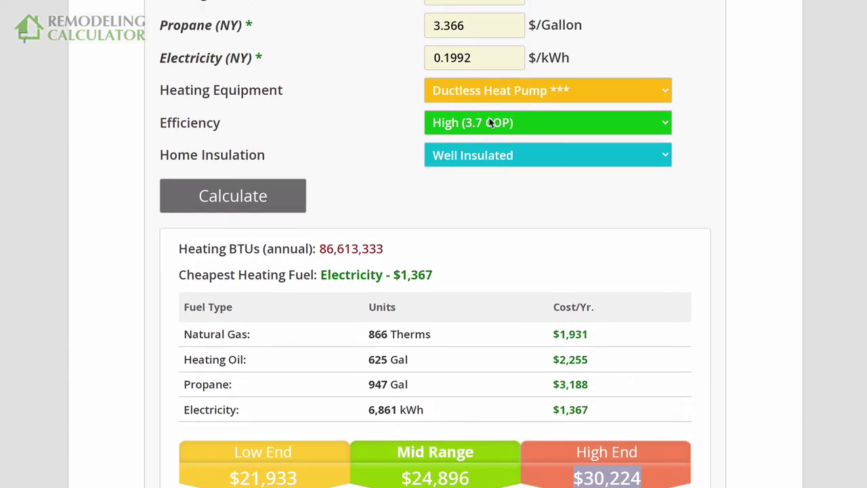
{"action": "scroll", "coordinate": [490, 121], "scroll_direction": "up", "scroll_amount": 3}
{"action": "scroll", "coordinate": [489, 118], "scroll_direction": "down", "scroll_amount": 5}
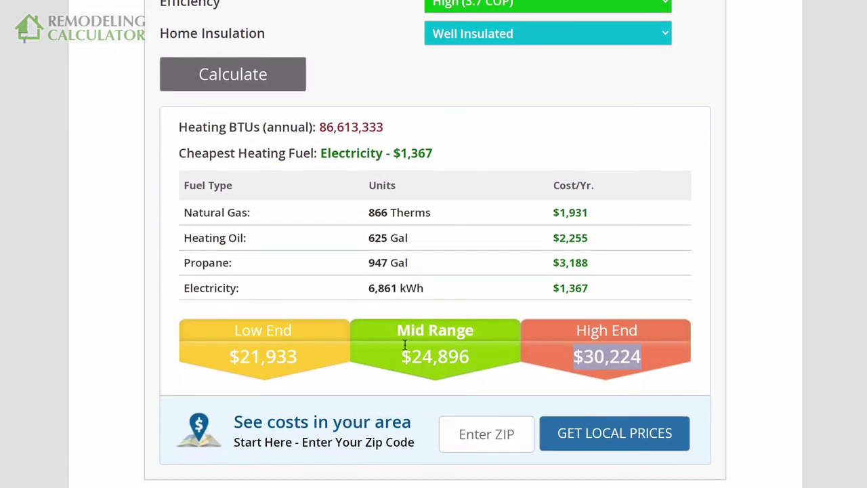
{"action": "left_click", "coordinate": [488, 437]}
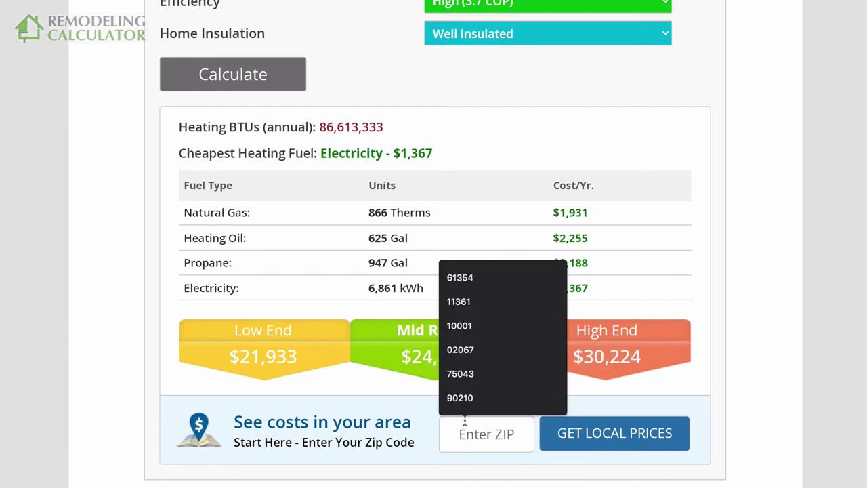
{"action": "left_click", "coordinate": [346, 207]}
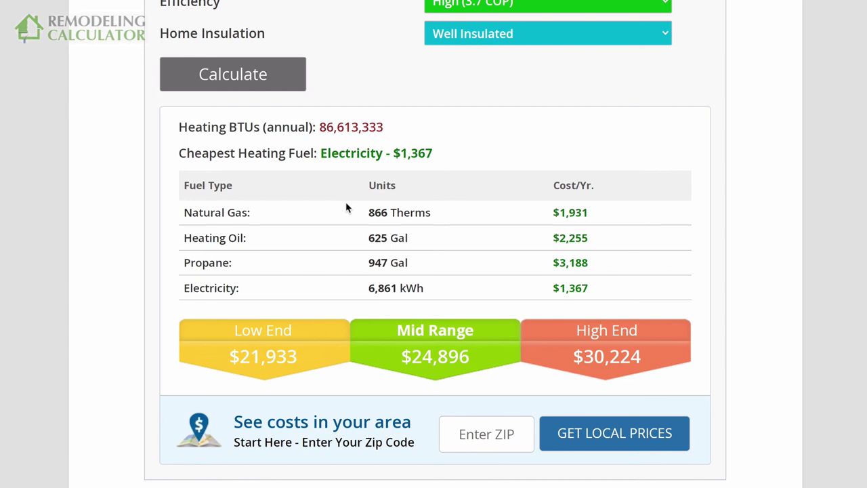
{"action": "scroll", "coordinate": [347, 217], "scroll_direction": "up", "scroll_amount": 2}
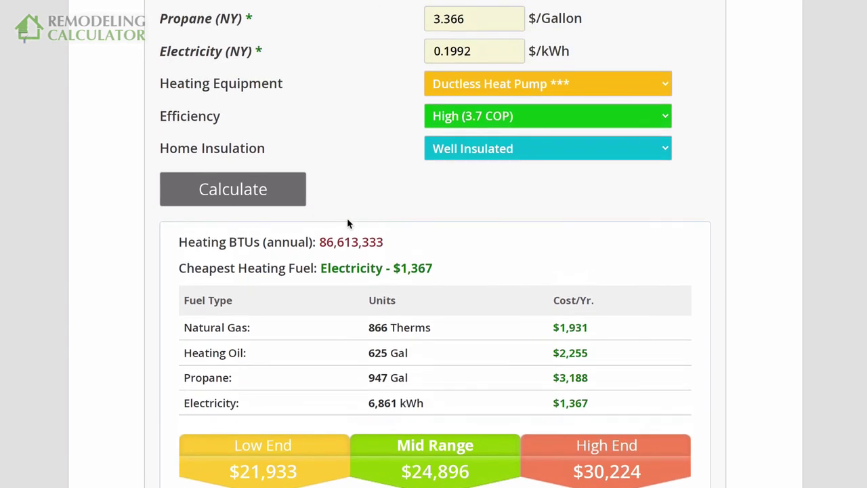
{"action": "scroll", "coordinate": [562, 329], "scroll_direction": "up", "scroll_amount": 3}
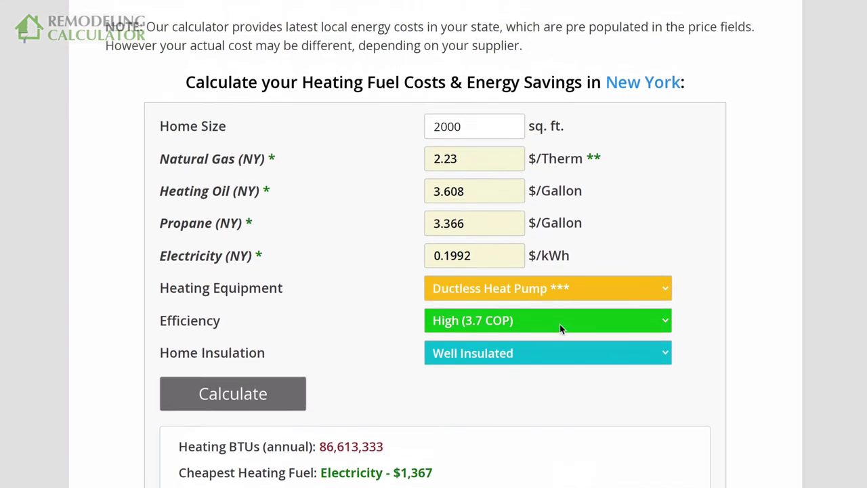
{"action": "scroll", "coordinate": [562, 329], "scroll_direction": "down", "scroll_amount": 2}
{"action": "scroll", "coordinate": [562, 329], "scroll_direction": "down", "scroll_amount": 2}
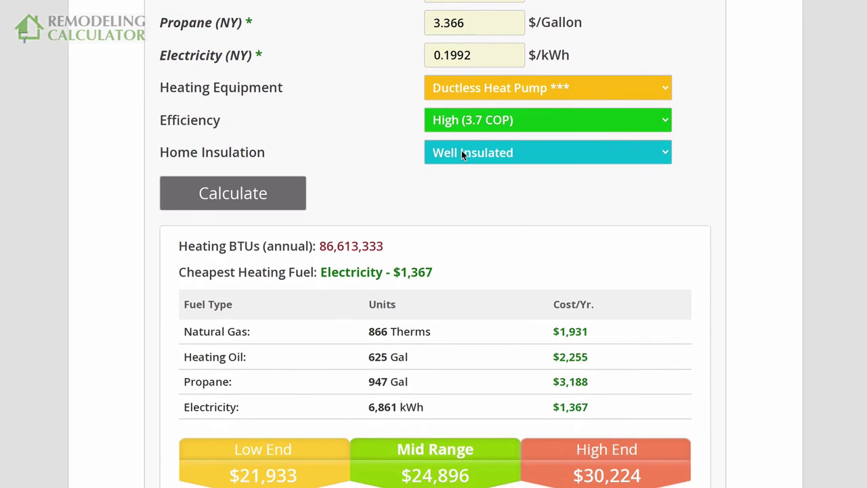
{"action": "scroll", "coordinate": [357, 273], "scroll_direction": "up", "scroll_amount": 1}
{"action": "scroll", "coordinate": [356, 274], "scroll_direction": "down", "scroll_amount": 8}
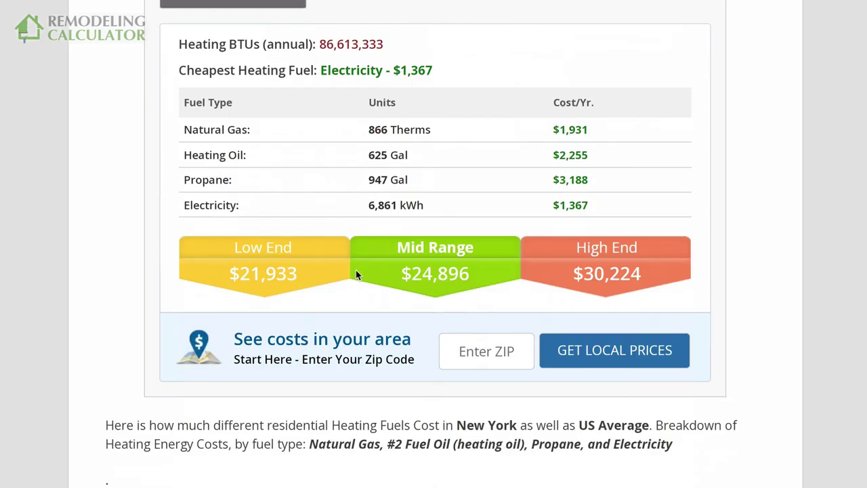
Examine the energy price table by state and the notes on therm, CCF and MCF gas units.
{"action": "scroll", "coordinate": [385, 288], "scroll_direction": "down", "scroll_amount": 2}
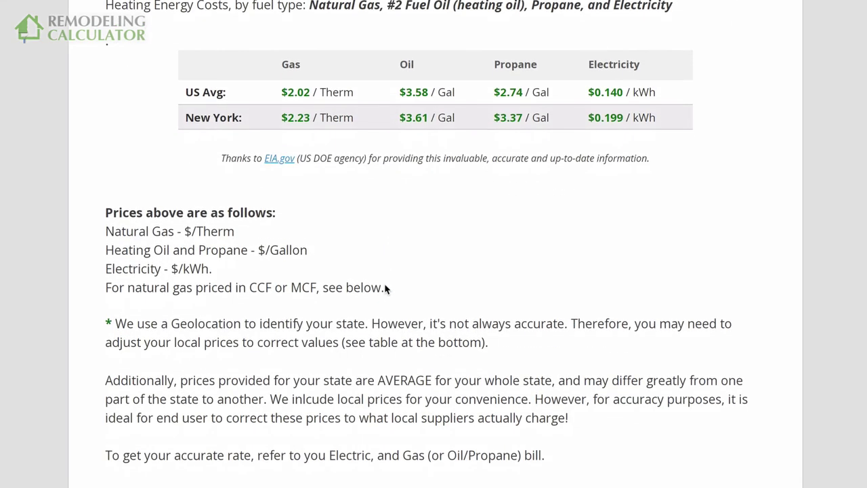
{"action": "scroll", "coordinate": [246, 231], "scroll_direction": "down", "scroll_amount": 20}
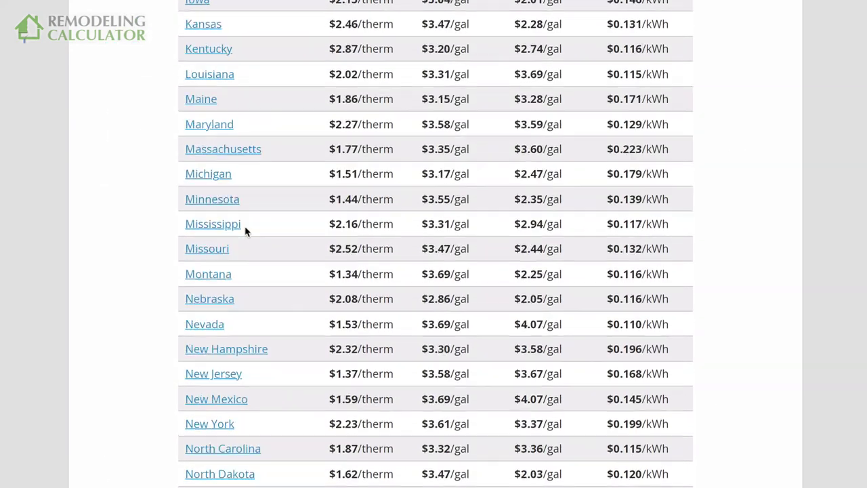
{"action": "scroll", "coordinate": [246, 232], "scroll_direction": "down", "scroll_amount": 9}
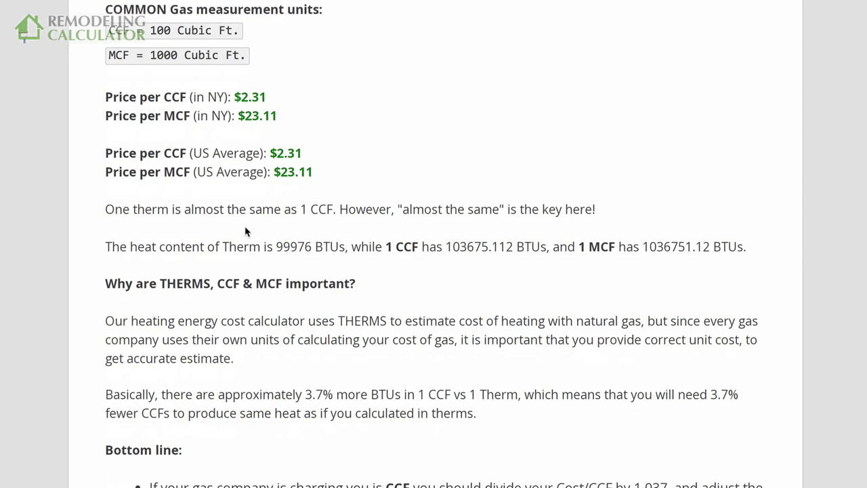
{"action": "scroll", "coordinate": [246, 231], "scroll_direction": "down", "scroll_amount": 3}
{"action": "scroll", "coordinate": [246, 227], "scroll_direction": "up", "scroll_amount": 4}
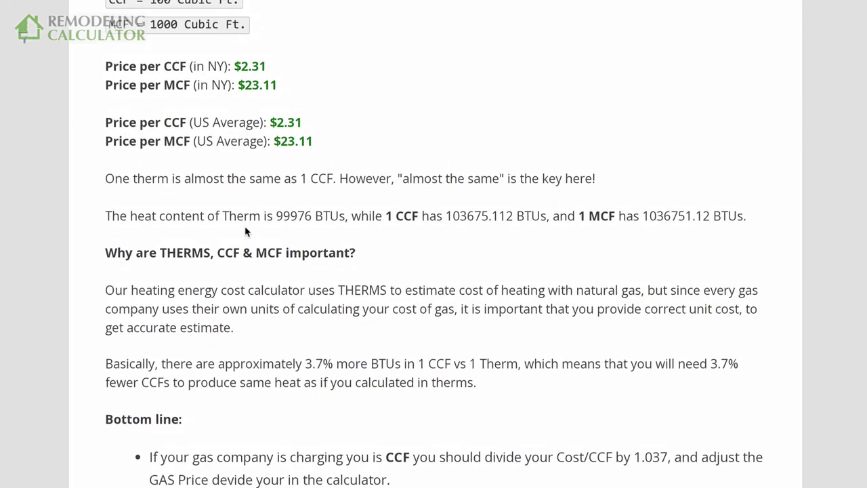
{"action": "scroll", "coordinate": [246, 232], "scroll_direction": "up", "scroll_amount": 10}
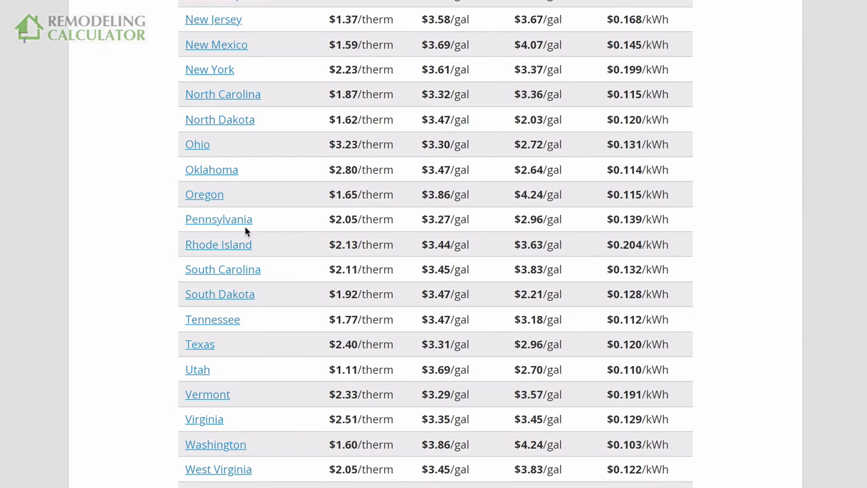
{"action": "scroll", "coordinate": [245, 231], "scroll_direction": "up", "scroll_amount": 10}
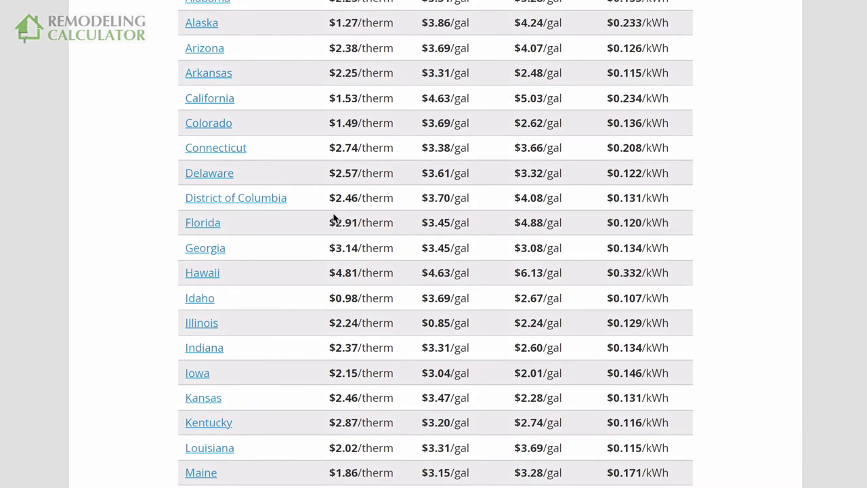
{"action": "scroll", "coordinate": [333, 218], "scroll_direction": "up", "scroll_amount": 2}
{"action": "scroll", "coordinate": [333, 218], "scroll_direction": "down", "scroll_amount": 2}
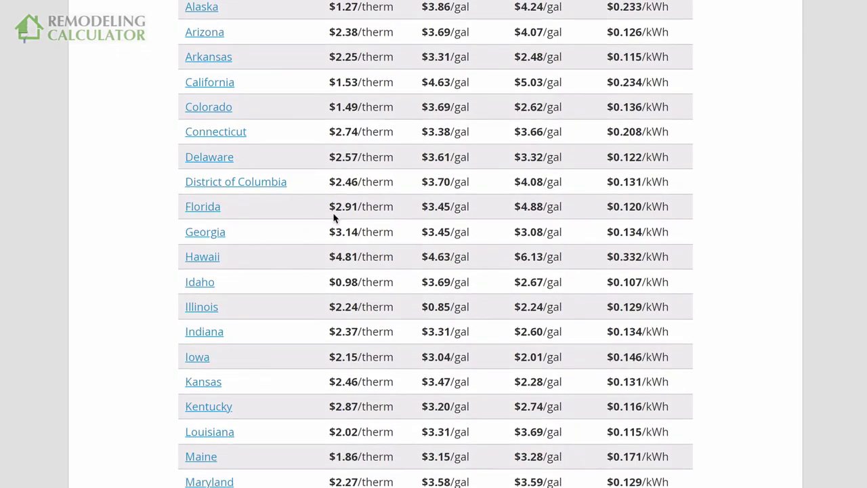
Load Idaho's energy prices from the state table and calculate annual costs for a standard-efficiency hot water boiler.
{"action": "left_click", "coordinate": [205, 288]}
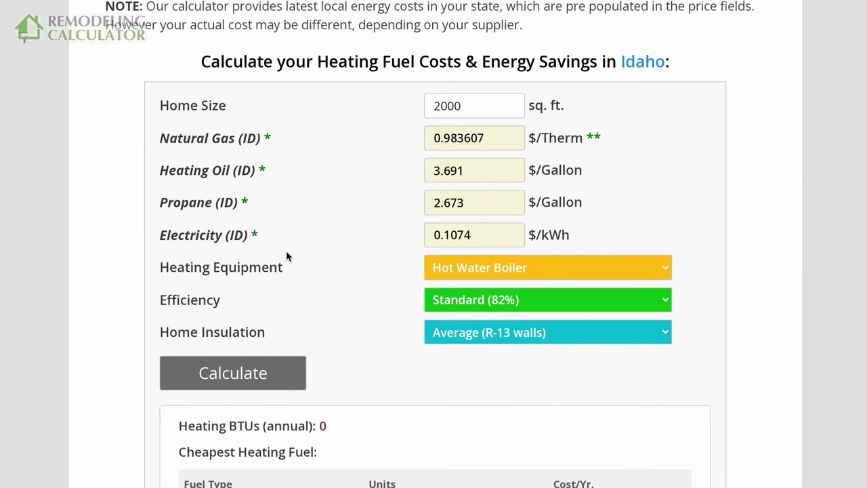
{"action": "left_click", "coordinate": [271, 371]}
{"action": "scroll", "coordinate": [305, 297], "scroll_direction": "down", "scroll_amount": 3}
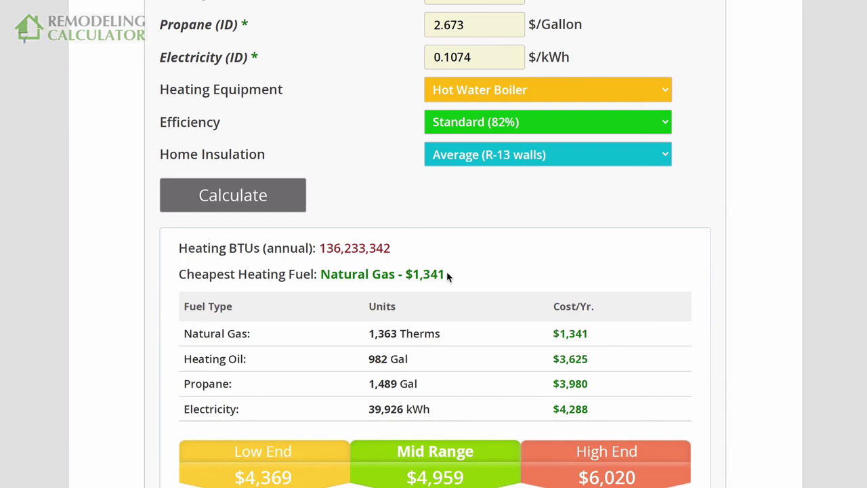
Review Idaho's fuel prices against the US average and its cost results, and highlight the annual heating BTUs.
{"action": "scroll", "coordinate": [447, 274], "scroll_direction": "up", "scroll_amount": 7}
{"action": "scroll", "coordinate": [448, 272], "scroll_direction": "down", "scroll_amount": 1}
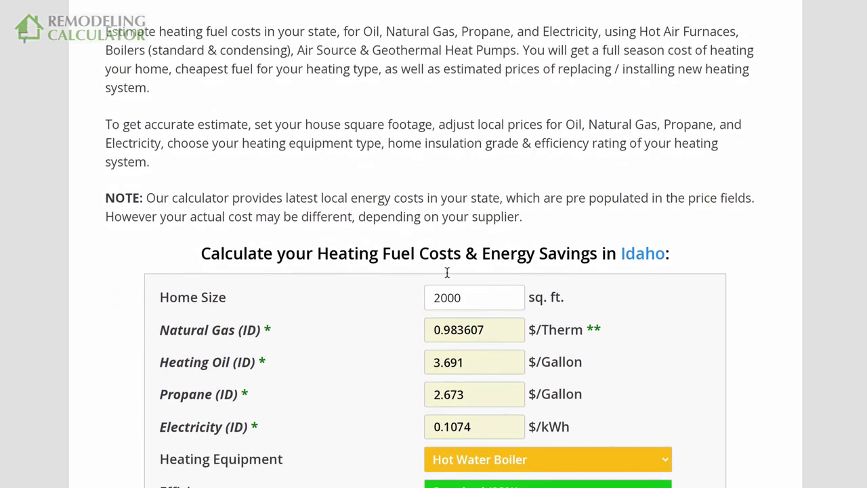
{"action": "scroll", "coordinate": [447, 272], "scroll_direction": "down", "scroll_amount": 1}
{"action": "left_click", "coordinate": [154, 237]}
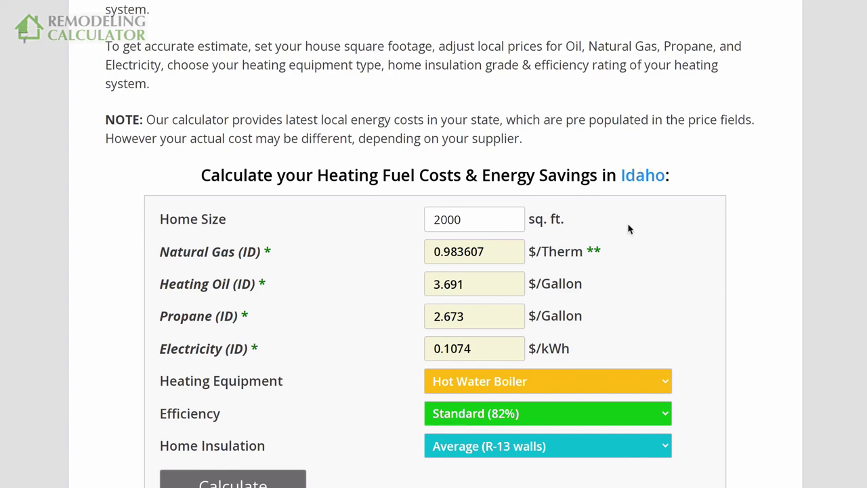
{"action": "scroll", "coordinate": [629, 228], "scroll_direction": "down", "scroll_amount": 4}
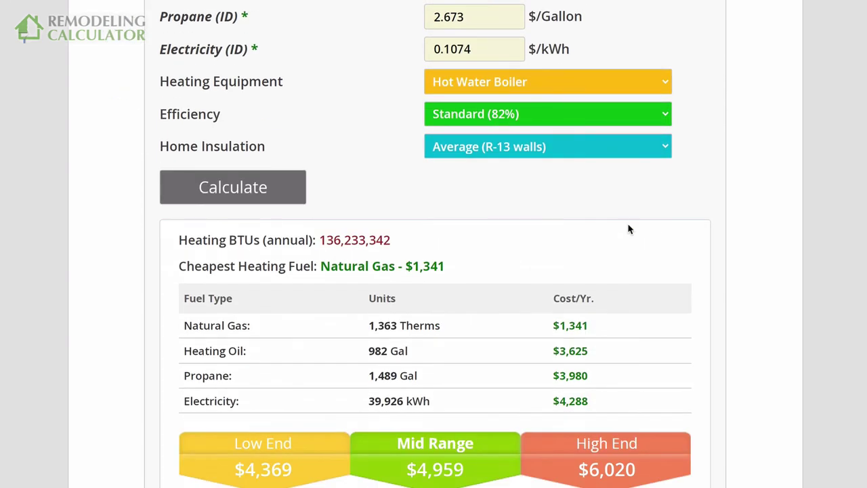
{"action": "scroll", "coordinate": [393, 240], "scroll_direction": "up", "scroll_amount": 3}
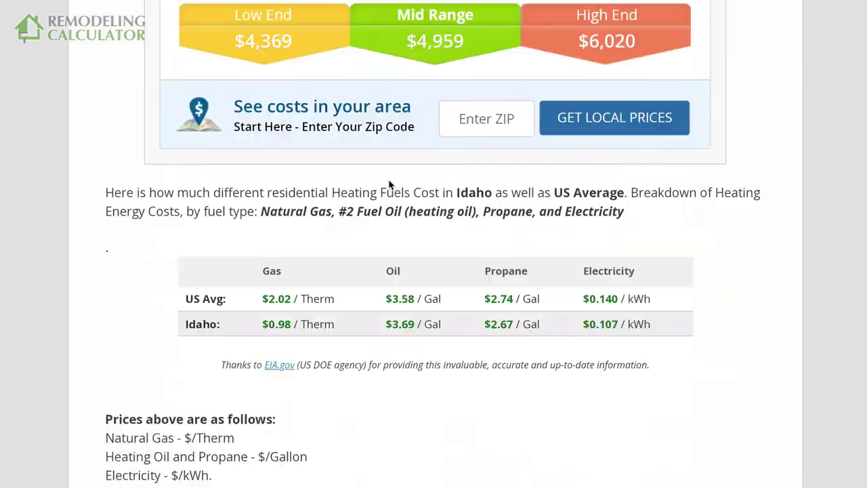
{"action": "scroll", "coordinate": [392, 186], "scroll_direction": "down", "scroll_amount": 9}
{"action": "scroll", "coordinate": [388, 179], "scroll_direction": "up", "scroll_amount": 3}
{"action": "scroll", "coordinate": [389, 179], "scroll_direction": "down", "scroll_amount": 9}
{"action": "scroll", "coordinate": [389, 178], "scroll_direction": "up", "scroll_amount": 11}
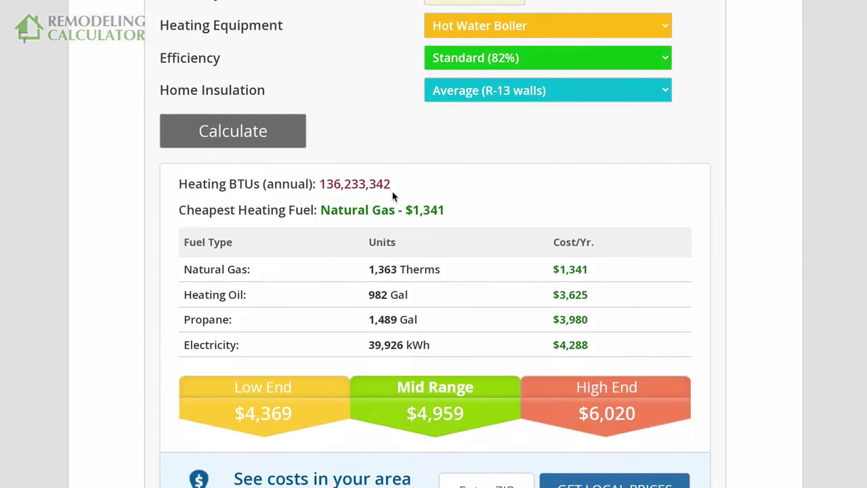
{"action": "left_click_drag", "start_coordinate": [391, 183], "coordinate": [319, 184]}
Load Massachusetts' energy prices from the state table and calculate the hot water boiler's annual costs for each fuel.
{"action": "scroll", "coordinate": [323, 187], "scroll_direction": "down", "scroll_amount": 5}
{"action": "scroll", "coordinate": [322, 187], "scroll_direction": "down", "scroll_amount": 13}
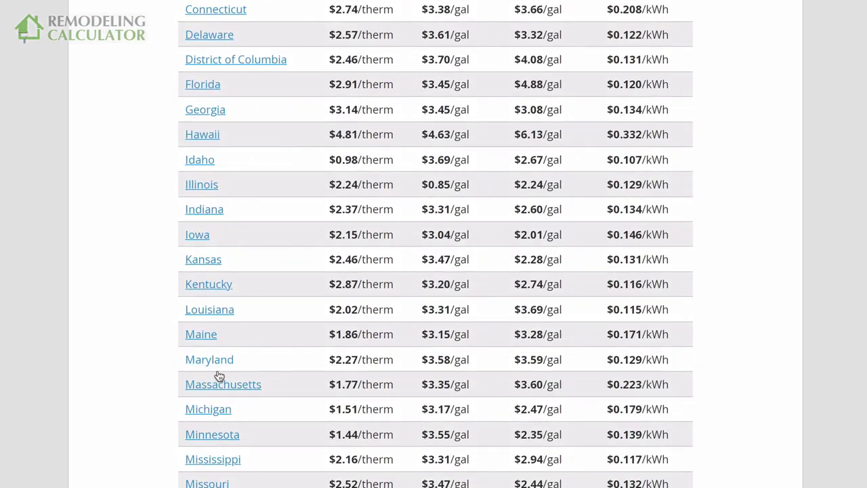
{"action": "left_click", "coordinate": [218, 385]}
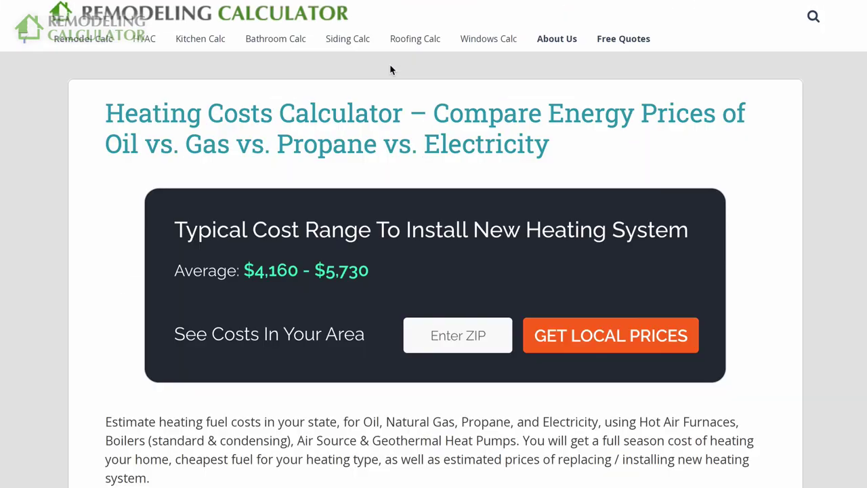
{"action": "scroll", "coordinate": [399, 264], "scroll_direction": "down", "scroll_amount": 4}
{"action": "scroll", "coordinate": [400, 266], "scroll_direction": "down", "scroll_amount": 4}
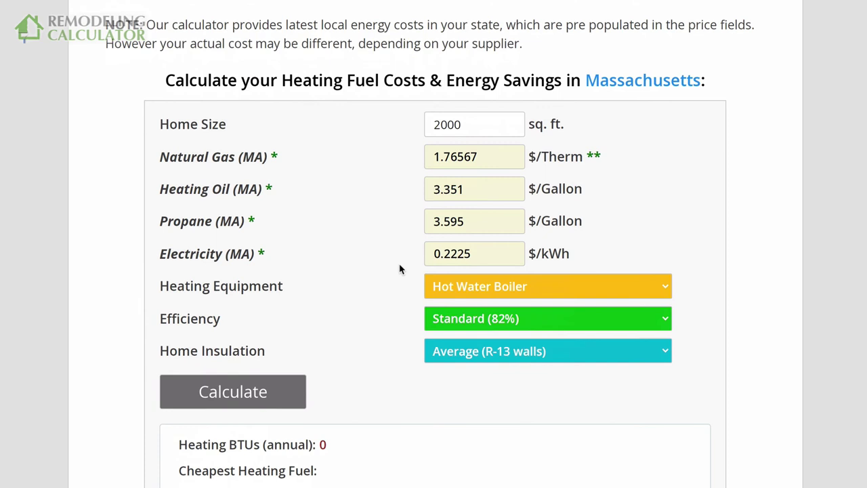
{"action": "left_click", "coordinate": [268, 398]}
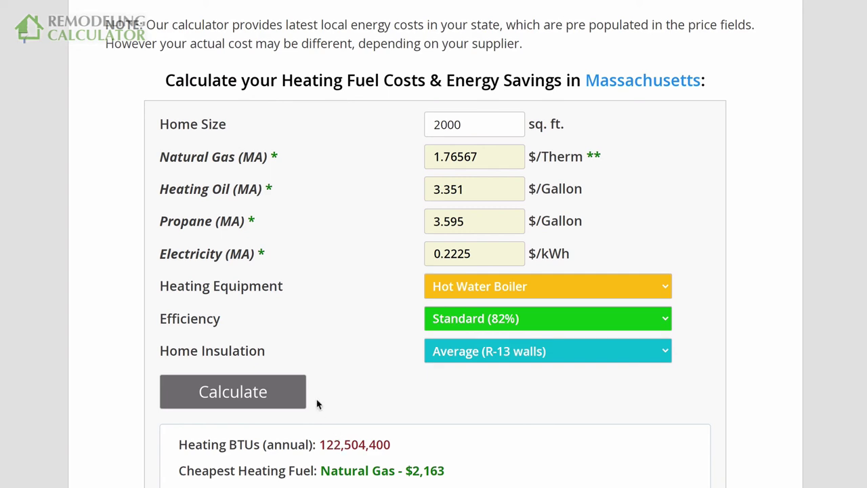
{"action": "scroll", "coordinate": [319, 406], "scroll_direction": "down", "scroll_amount": 2}
{"action": "scroll", "coordinate": [317, 404], "scroll_direction": "down", "scroll_amount": 7}
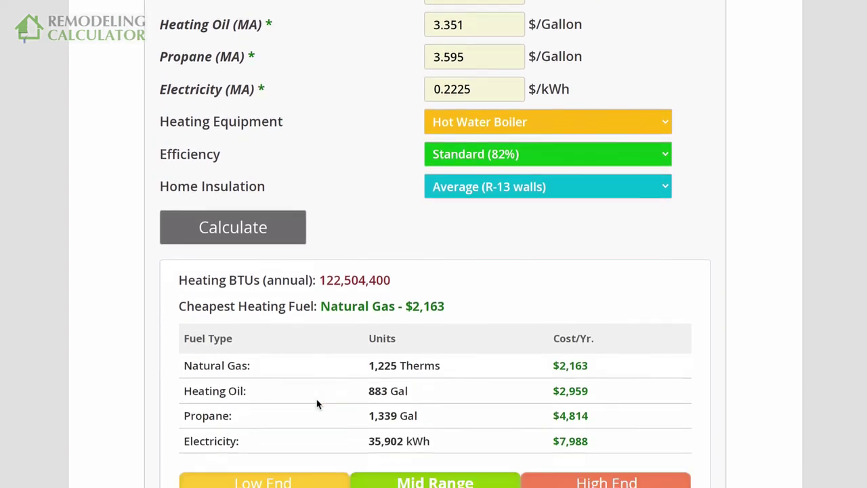
Switch the calculator back to Idaho's energy prices and recalculate the annual heating costs for the hot water boiler.
{"action": "scroll", "coordinate": [316, 405], "scroll_direction": "down", "scroll_amount": 10}
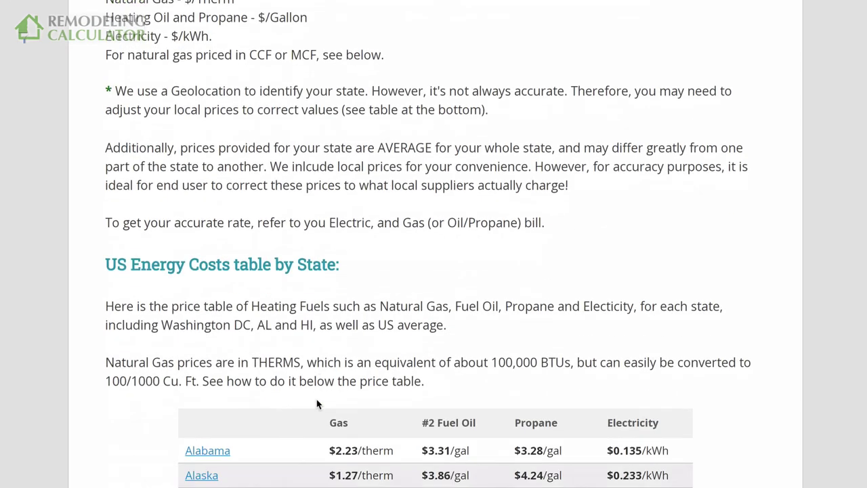
{"action": "left_click", "coordinate": [144, 354]}
{"action": "scroll", "coordinate": [162, 359], "scroll_direction": "down", "scroll_amount": 2}
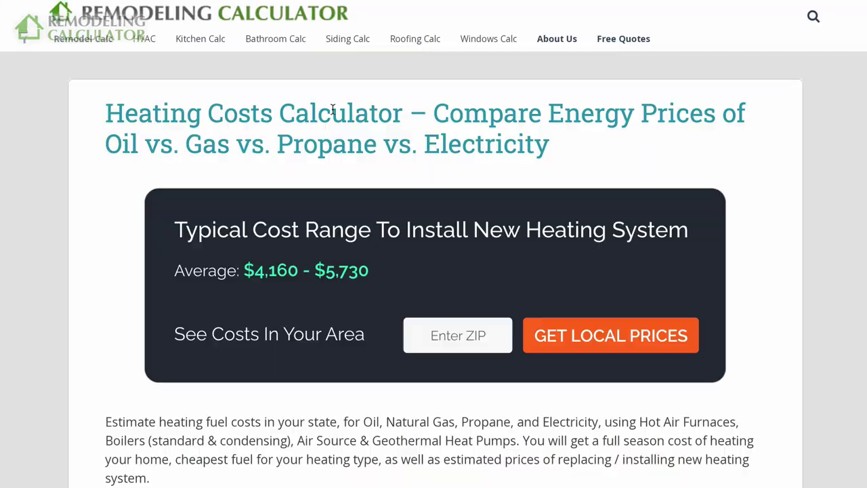
{"action": "scroll", "coordinate": [380, 227], "scroll_direction": "down", "scroll_amount": 10}
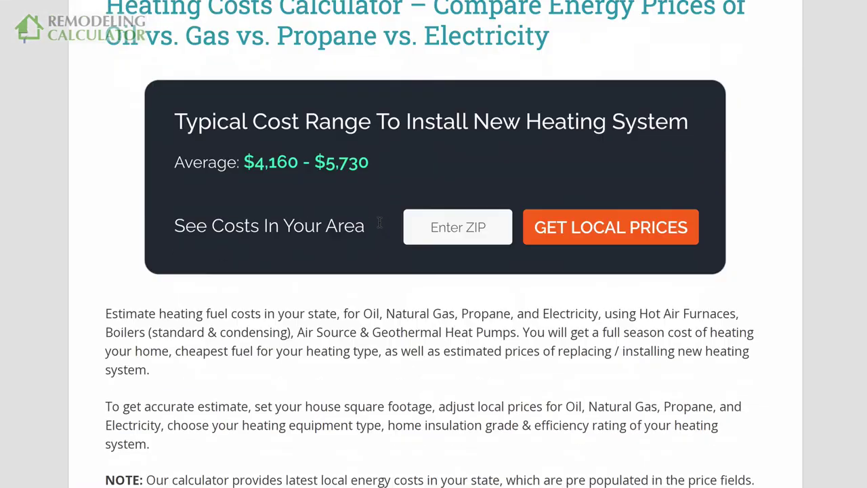
{"action": "scroll", "coordinate": [379, 227], "scroll_direction": "up", "scroll_amount": 2}
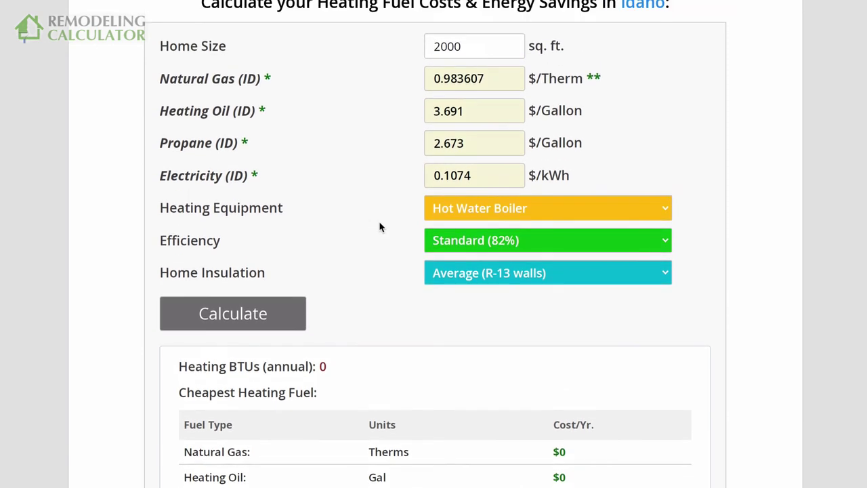
{"action": "left_click", "coordinate": [227, 320]}
{"action": "scroll", "coordinate": [384, 335], "scroll_direction": "down", "scroll_amount": 1}
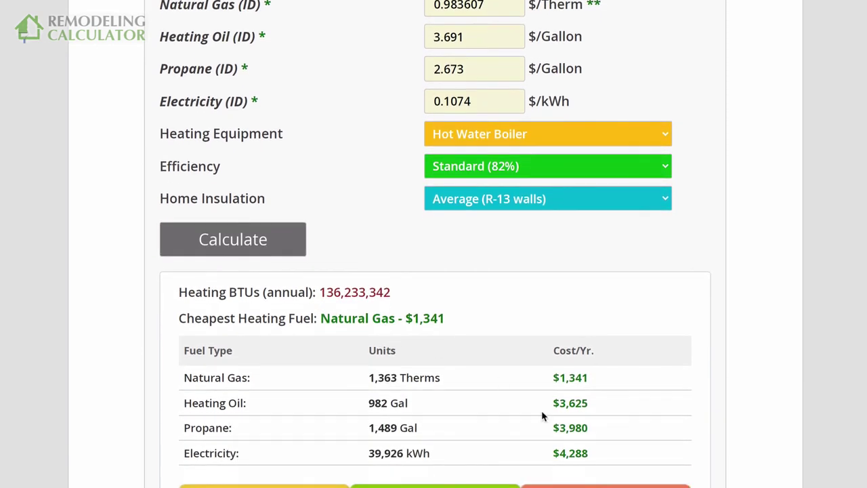
Calculate Idaho's annual heating costs with a Ductless Heat Pump as the heating equipment, and dismiss the contractor quote offer.
{"action": "left_click", "coordinate": [480, 141]}
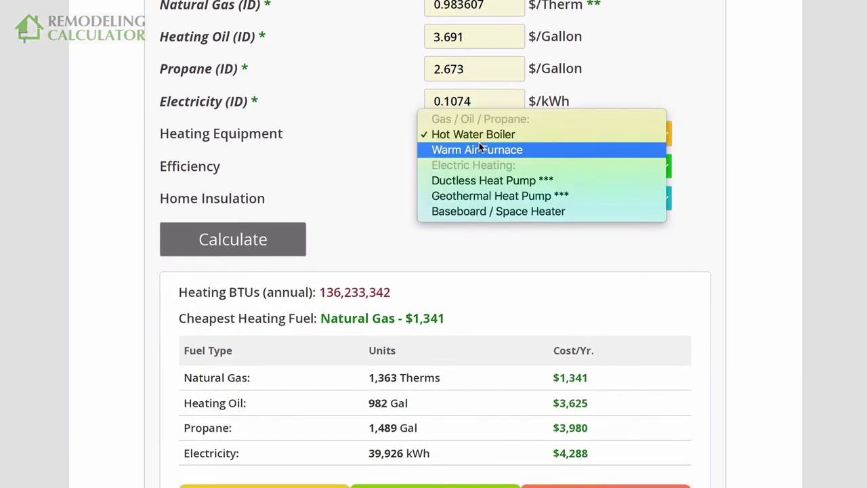
{"action": "left_click", "coordinate": [479, 179]}
{"action": "left_click", "coordinate": [276, 235]}
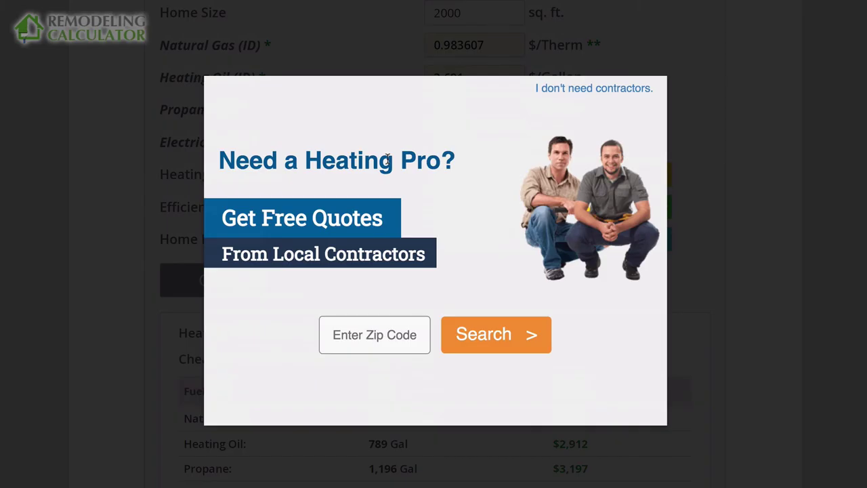
{"action": "left_click", "coordinate": [697, 220]}
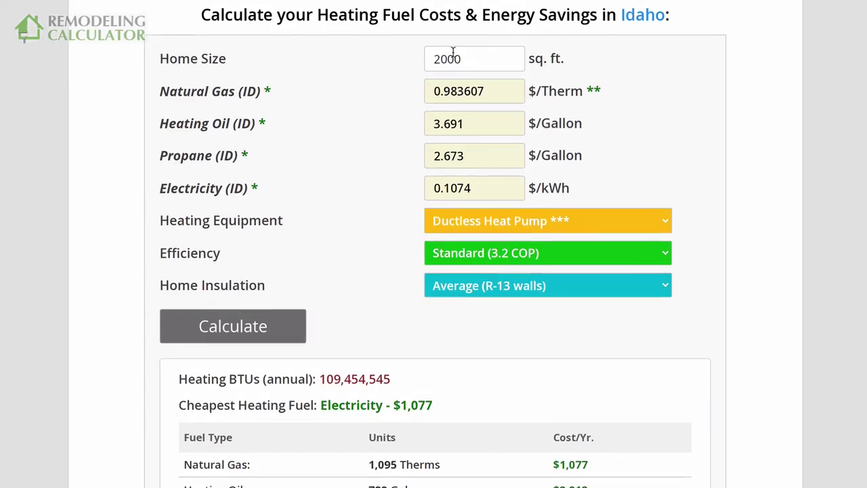
Compare Idaho's fuel prices with the US average, and examine the ductless heat pump's annual fuel costs and installation price ranges.
{"action": "scroll", "coordinate": [468, 87], "scroll_direction": "down", "scroll_amount": 7}
{"action": "scroll", "coordinate": [469, 92], "scroll_direction": "down", "scroll_amount": 3}
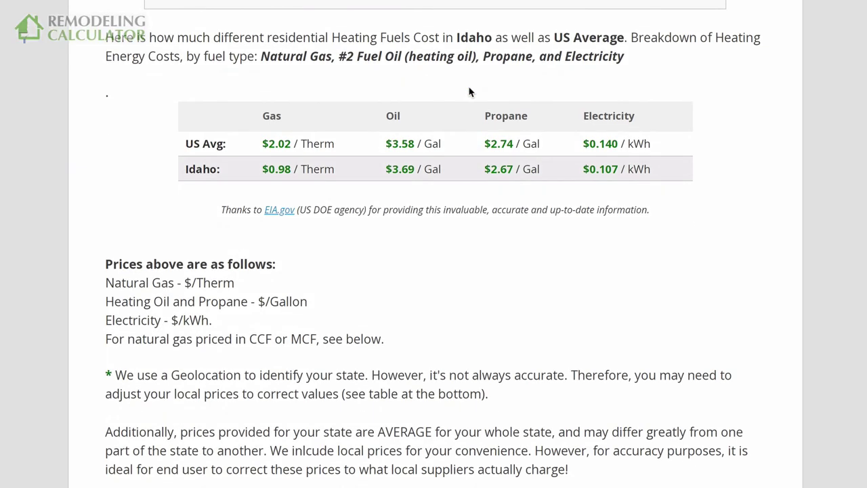
{"action": "scroll", "coordinate": [470, 91], "scroll_direction": "down", "scroll_amount": 1}
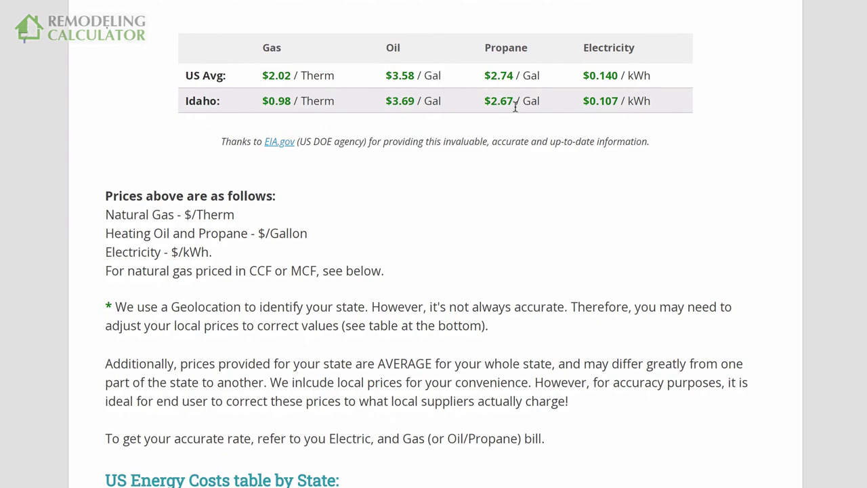
{"action": "scroll", "coordinate": [576, 110], "scroll_direction": "up", "scroll_amount": 1}
{"action": "scroll", "coordinate": [574, 110], "scroll_direction": "up", "scroll_amount": 5}
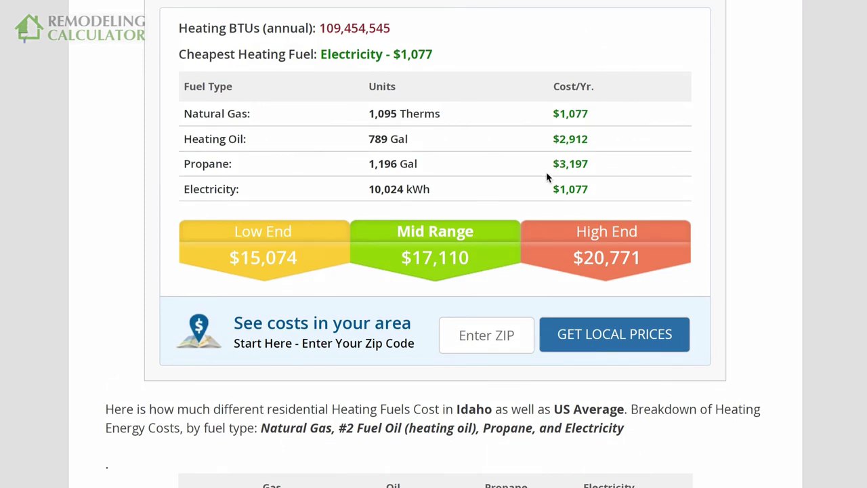
{"action": "scroll", "coordinate": [547, 178], "scroll_direction": "up", "scroll_amount": 1}
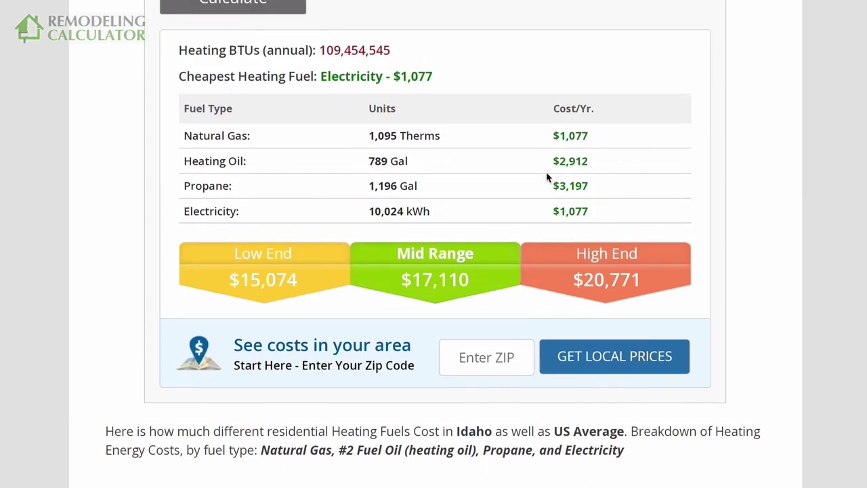
{"action": "scroll", "coordinate": [547, 177], "scroll_direction": "up", "scroll_amount": 1}
{"action": "scroll", "coordinate": [548, 177], "scroll_direction": "down", "scroll_amount": 3}
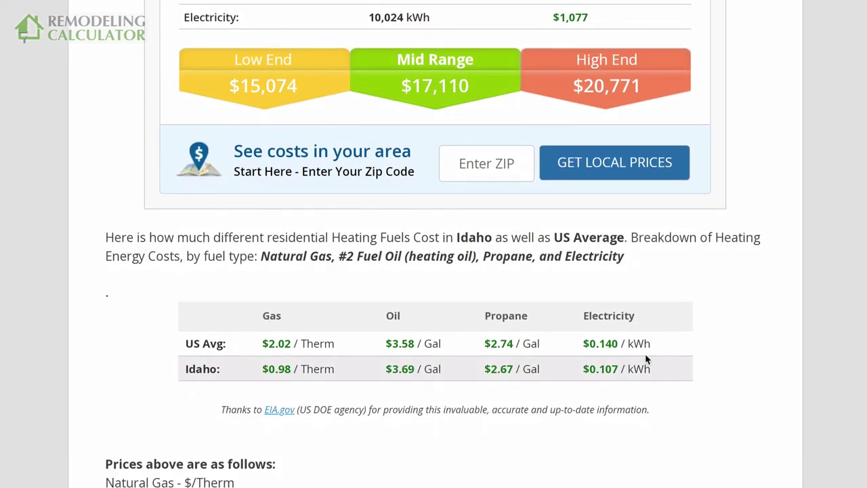
{"action": "scroll", "coordinate": [644, 370], "scroll_direction": "up", "scroll_amount": 5}
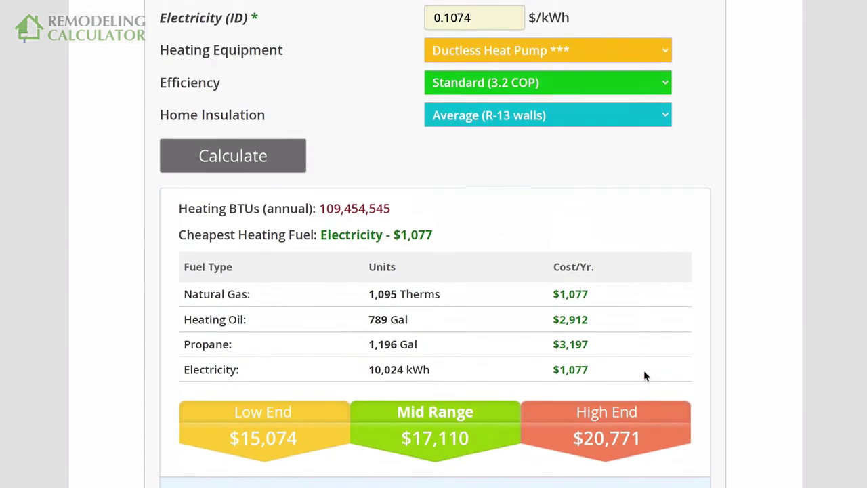
{"action": "scroll", "coordinate": [643, 371], "scroll_direction": "up", "scroll_amount": 2}
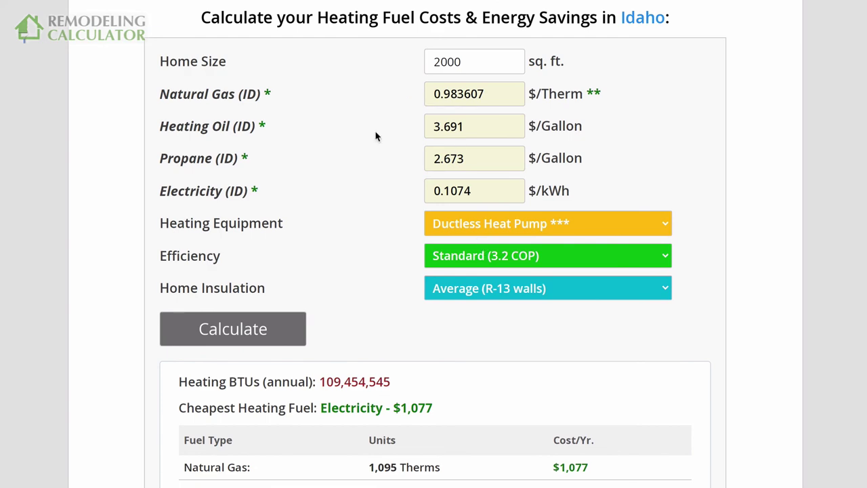
{"action": "scroll", "coordinate": [357, 150], "scroll_direction": "down", "scroll_amount": 3}
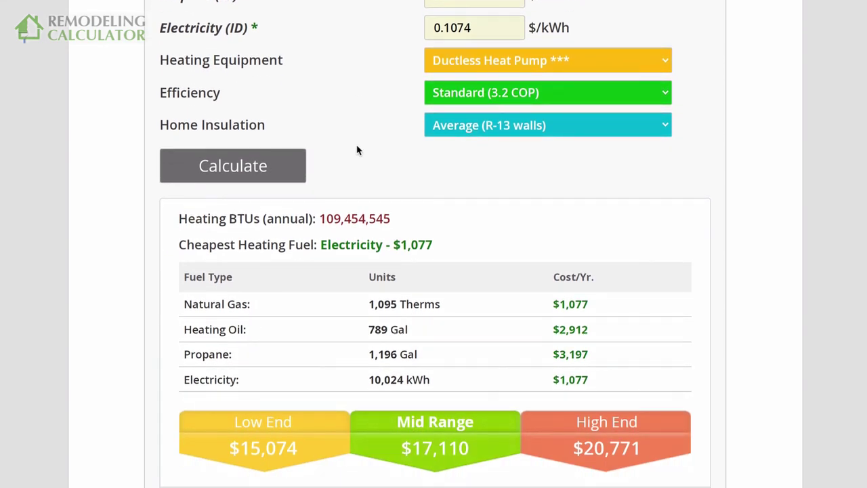
{"action": "scroll", "coordinate": [358, 150], "scroll_direction": "up", "scroll_amount": 3}
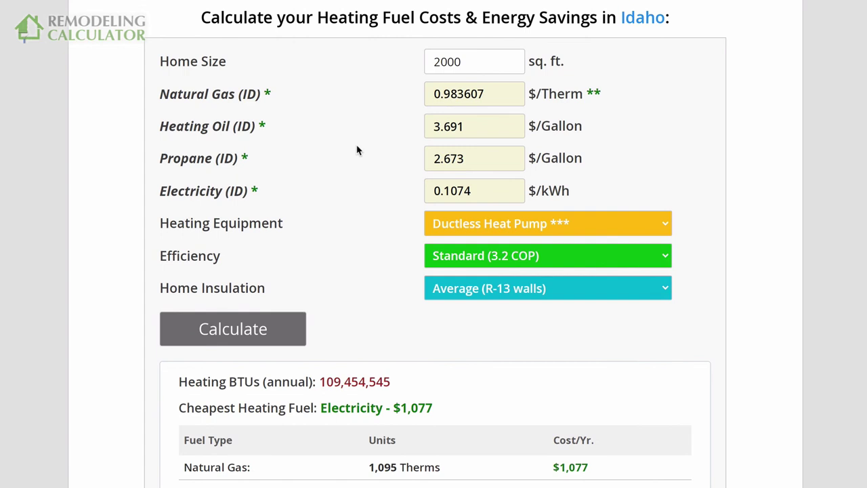
{"action": "scroll", "coordinate": [357, 150], "scroll_direction": "down", "scroll_amount": 1}
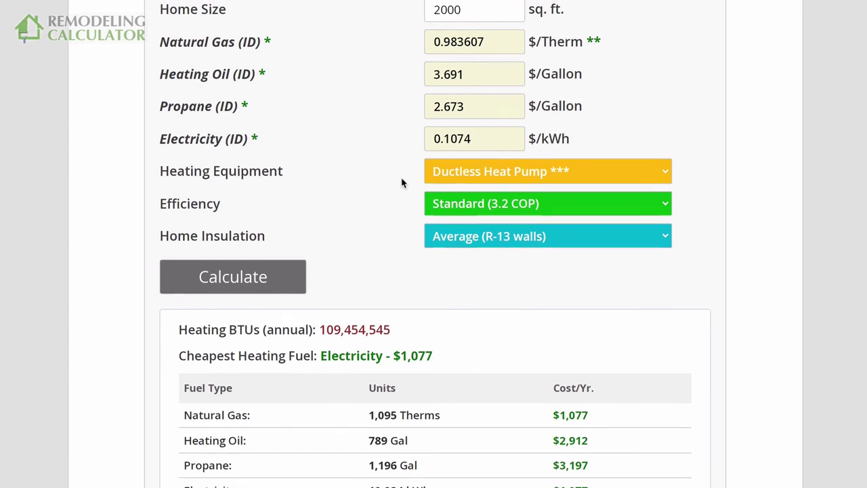
{"action": "scroll", "coordinate": [401, 182], "scroll_direction": "up", "scroll_amount": 1}
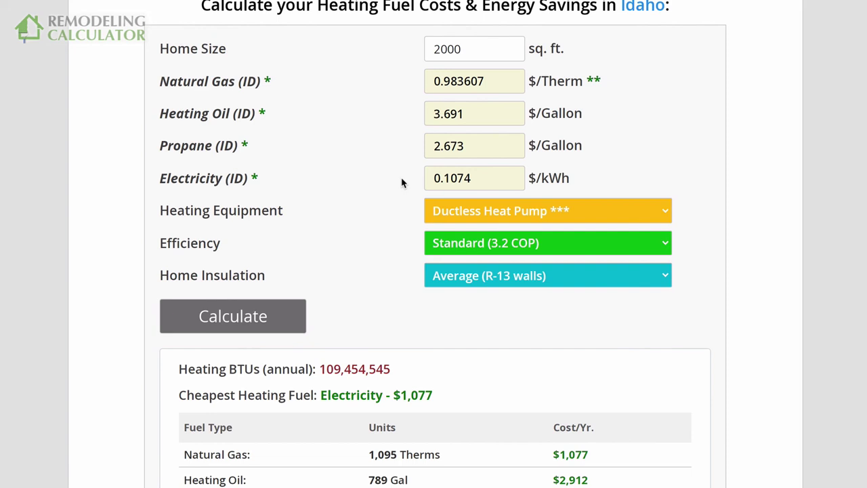
{"action": "scroll", "coordinate": [401, 182], "scroll_direction": "down", "scroll_amount": 1}
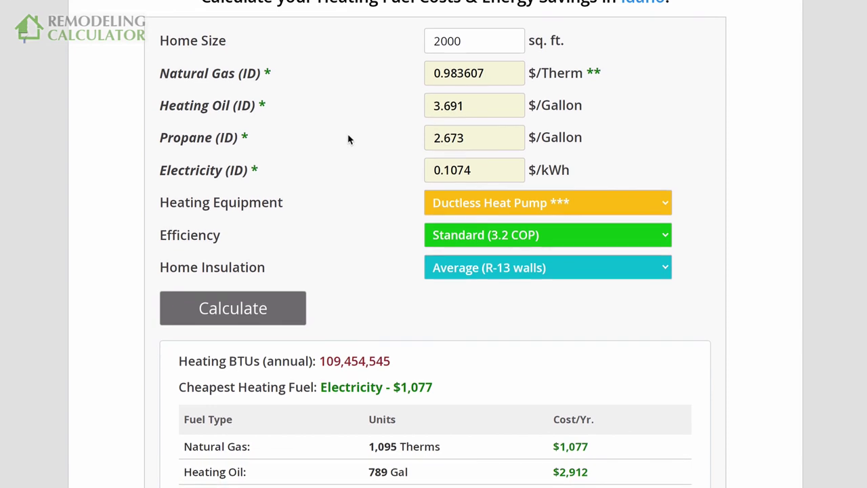
{"action": "scroll", "coordinate": [349, 139], "scroll_direction": "up", "scroll_amount": 1}
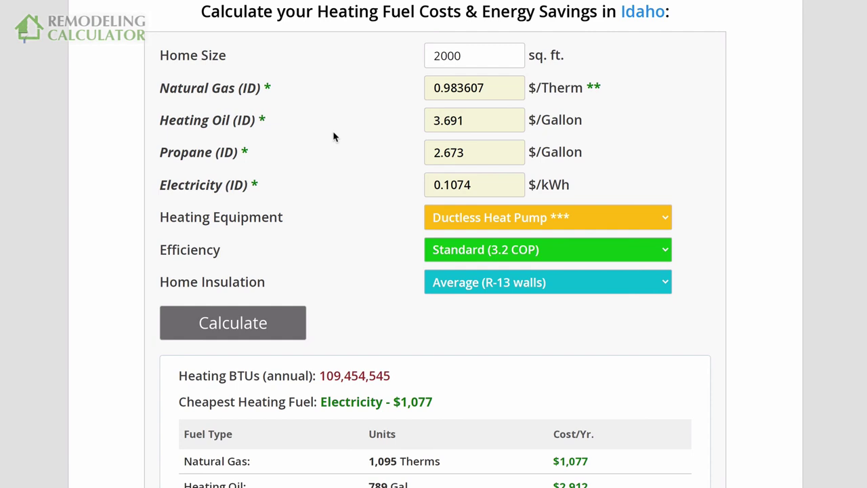
{"action": "scroll", "coordinate": [334, 137], "scroll_direction": "down", "scroll_amount": 1}
{"action": "scroll", "coordinate": [333, 137], "scroll_direction": "up", "scroll_amount": 2}
{"action": "scroll", "coordinate": [333, 137], "scroll_direction": "down", "scroll_amount": 2}
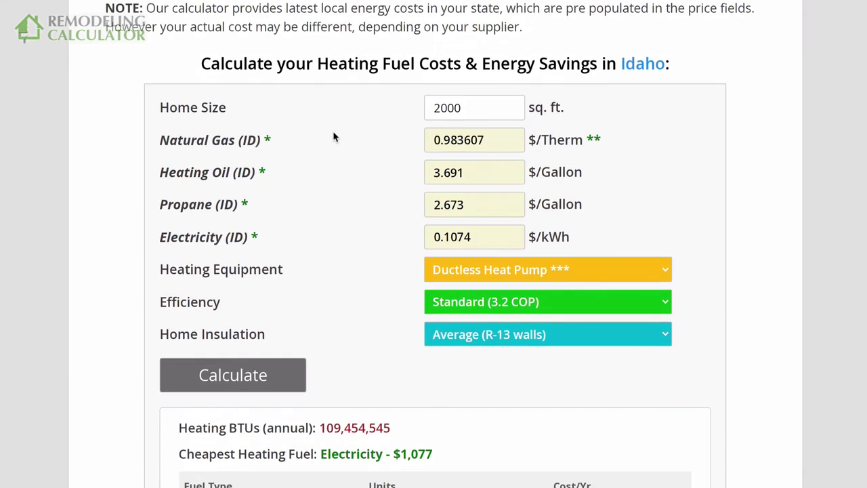
{"action": "scroll", "coordinate": [334, 137], "scroll_direction": "up", "scroll_amount": 1}
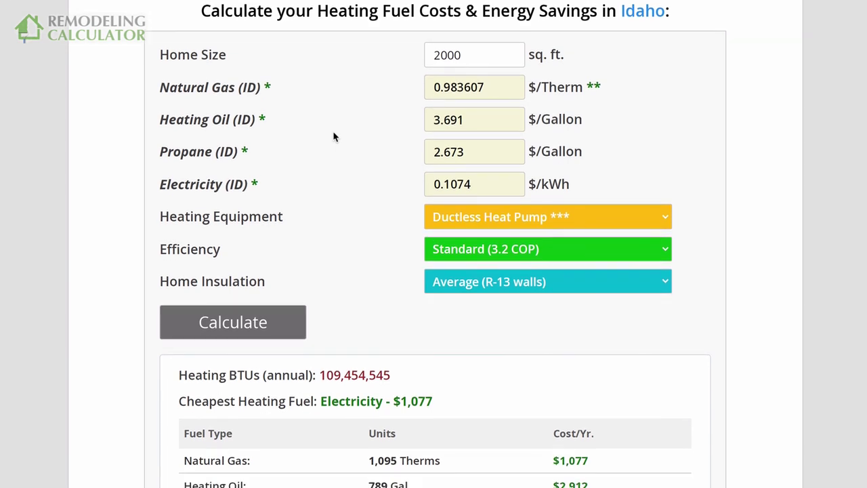
{"action": "scroll", "coordinate": [334, 136], "scroll_direction": "down", "scroll_amount": 3}
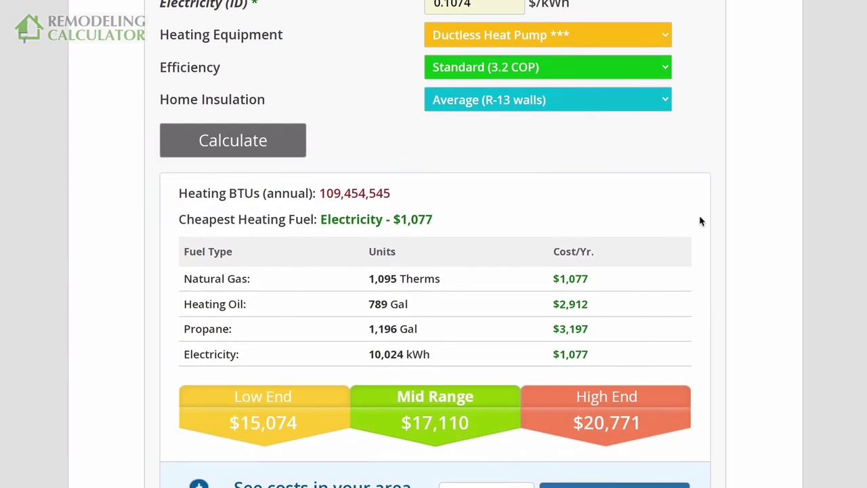